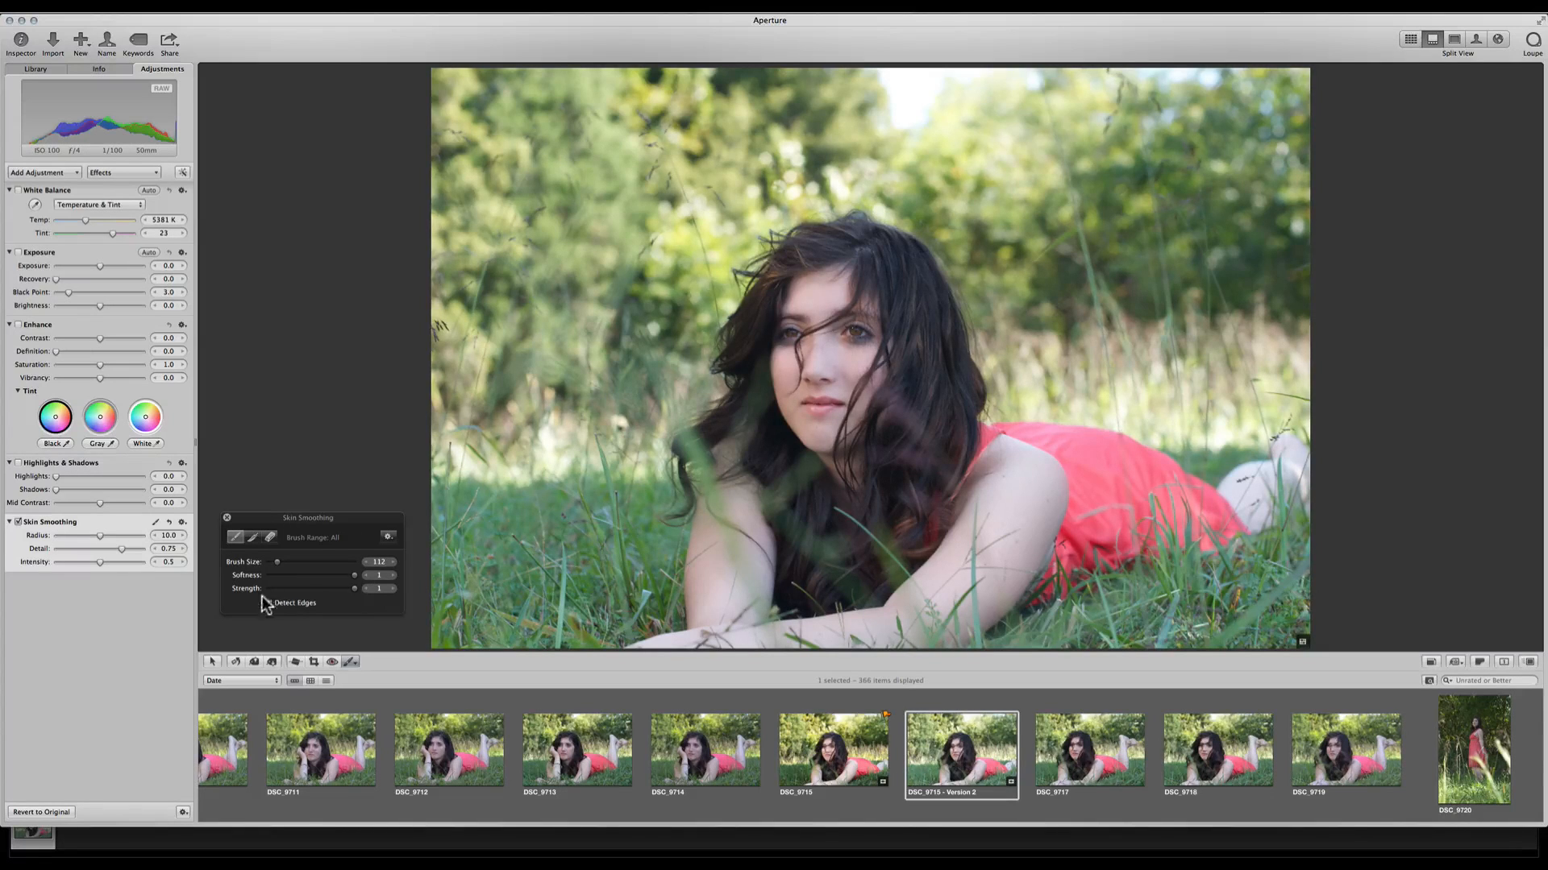
Set the Skin Smoothing radius to 11.67 and intensity to 0.93, and add a Dodge (Lighten) brush adjustment.
{"action": "left_click_drag", "start_coordinate": [103, 560], "coordinate": [100, 561]}
{"action": "left_click", "coordinate": [353, 661]}
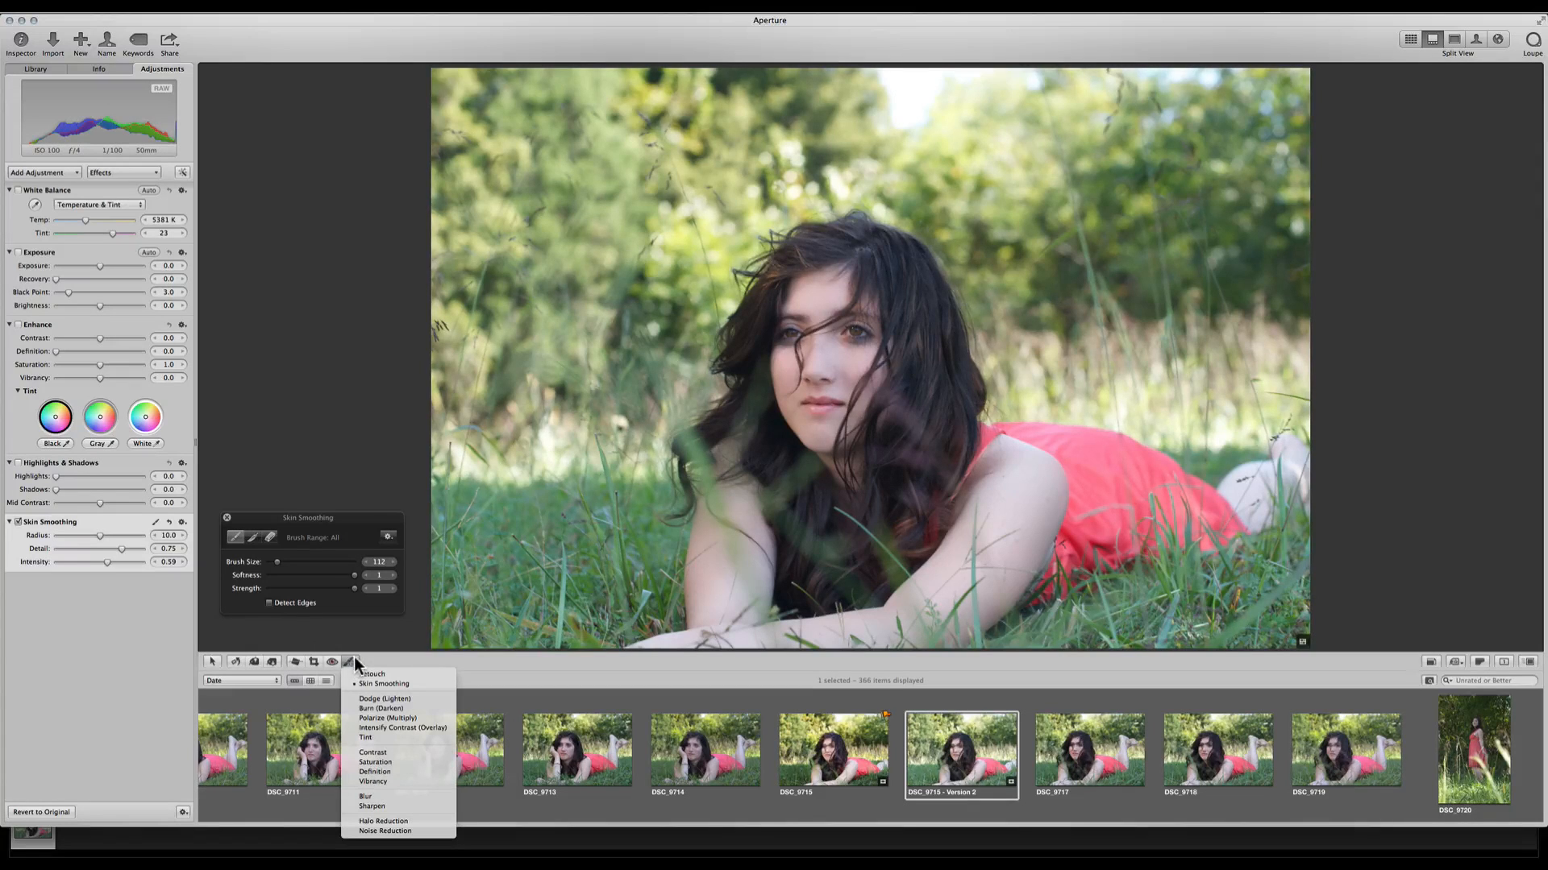
{"action": "left_click", "coordinate": [365, 698]}
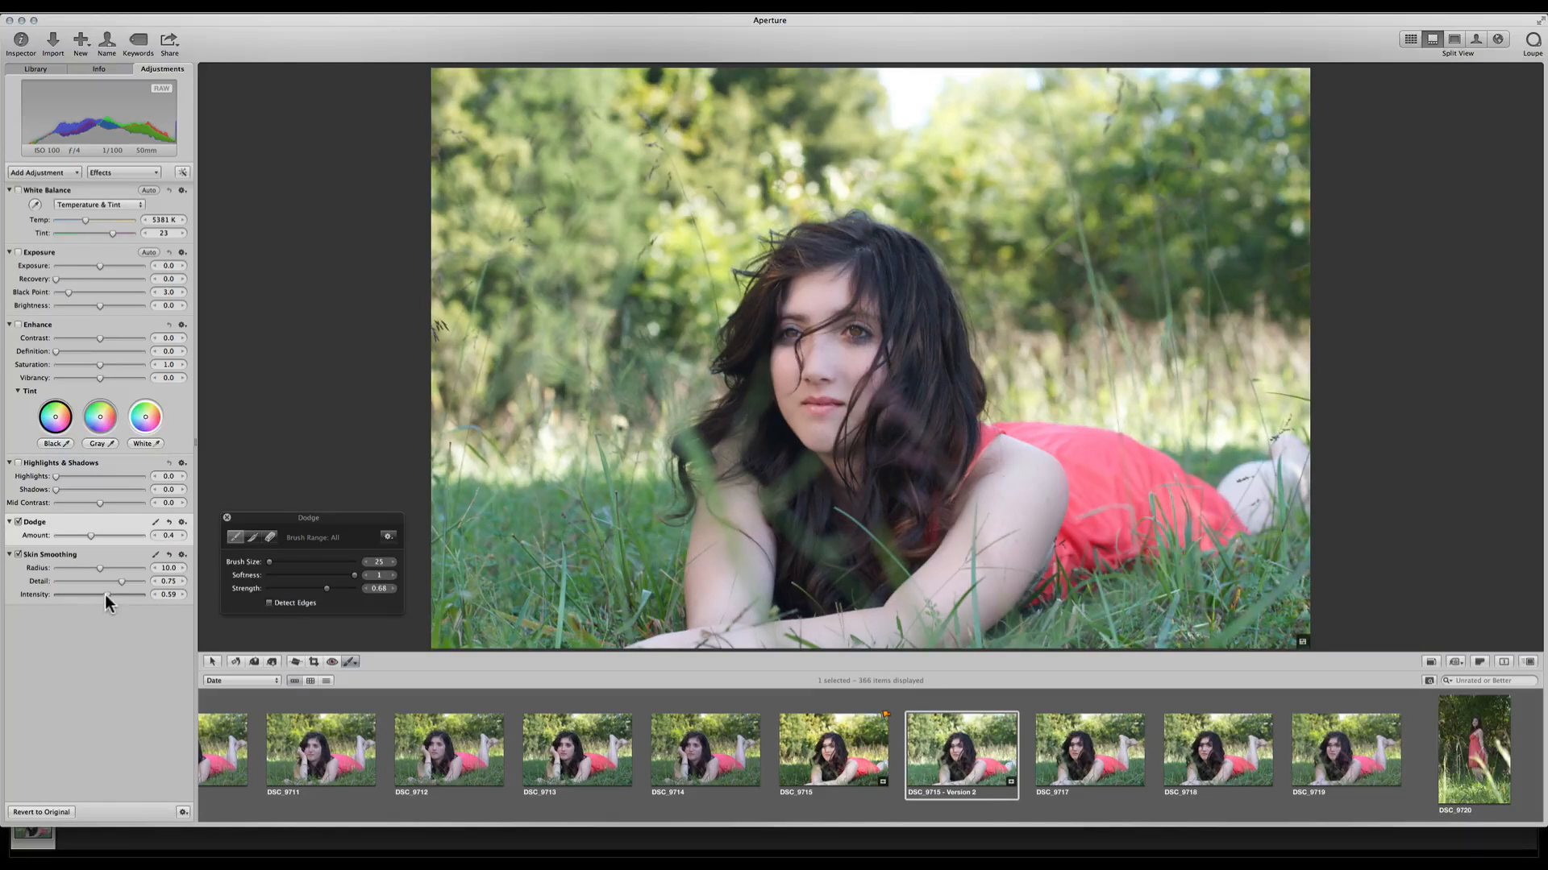
{"action": "left_click_drag", "start_coordinate": [105, 594], "coordinate": [108, 595]}
{"action": "left_click_drag", "start_coordinate": [134, 603], "coordinate": [108, 569]}
Set the Dodge brush strength to 0.75 and paint over both eyes to lighten them.
{"action": "left_click_drag", "start_coordinate": [327, 588], "coordinate": [327, 588]}
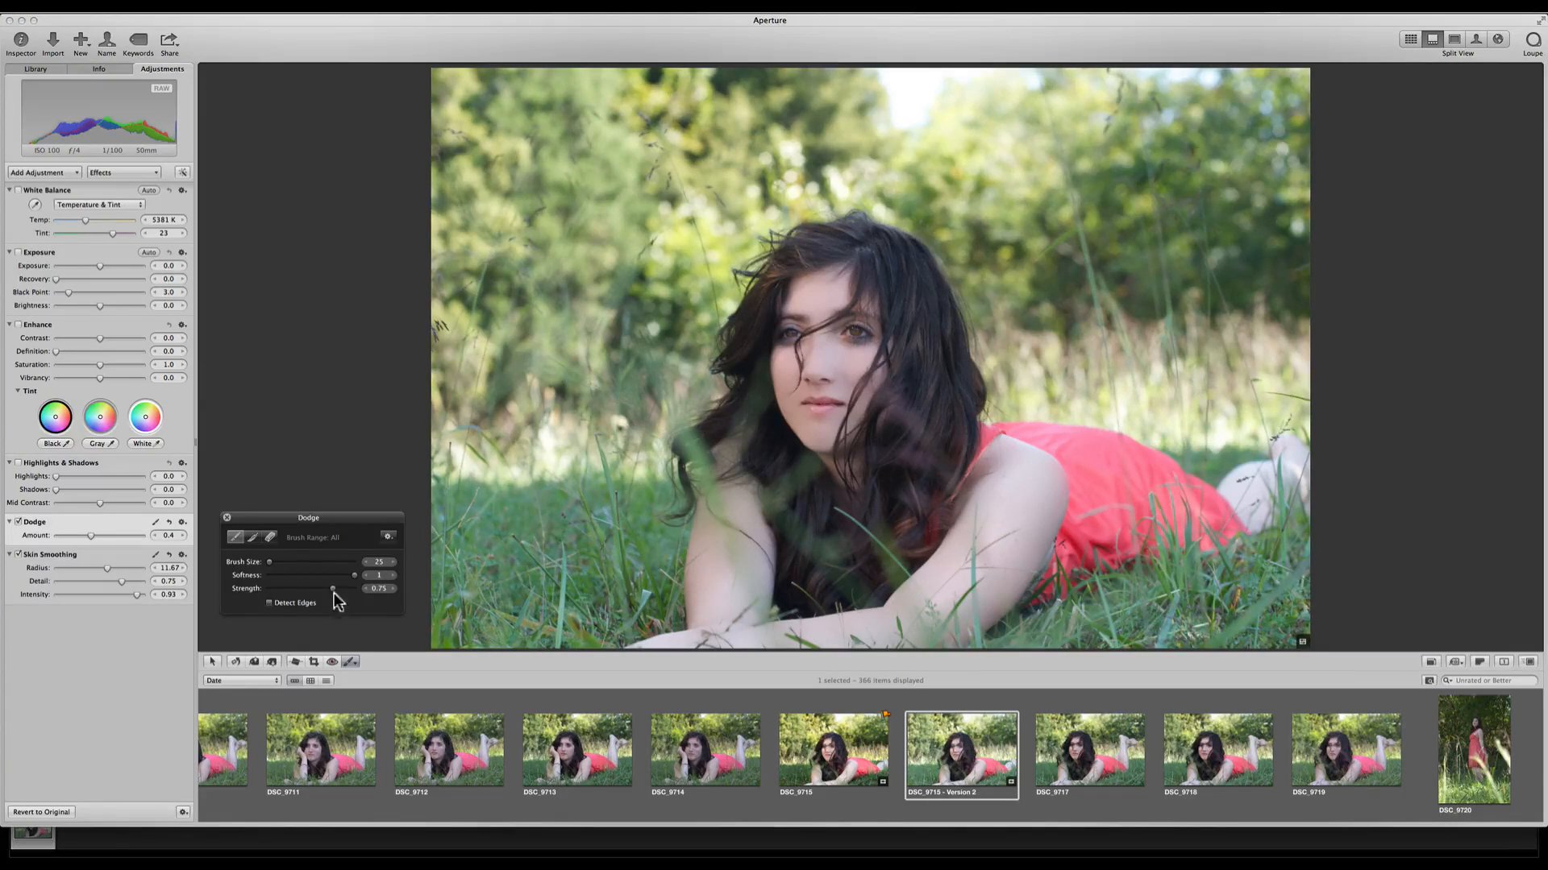
{"action": "left_click_drag", "start_coordinate": [857, 330], "coordinate": [793, 335]}
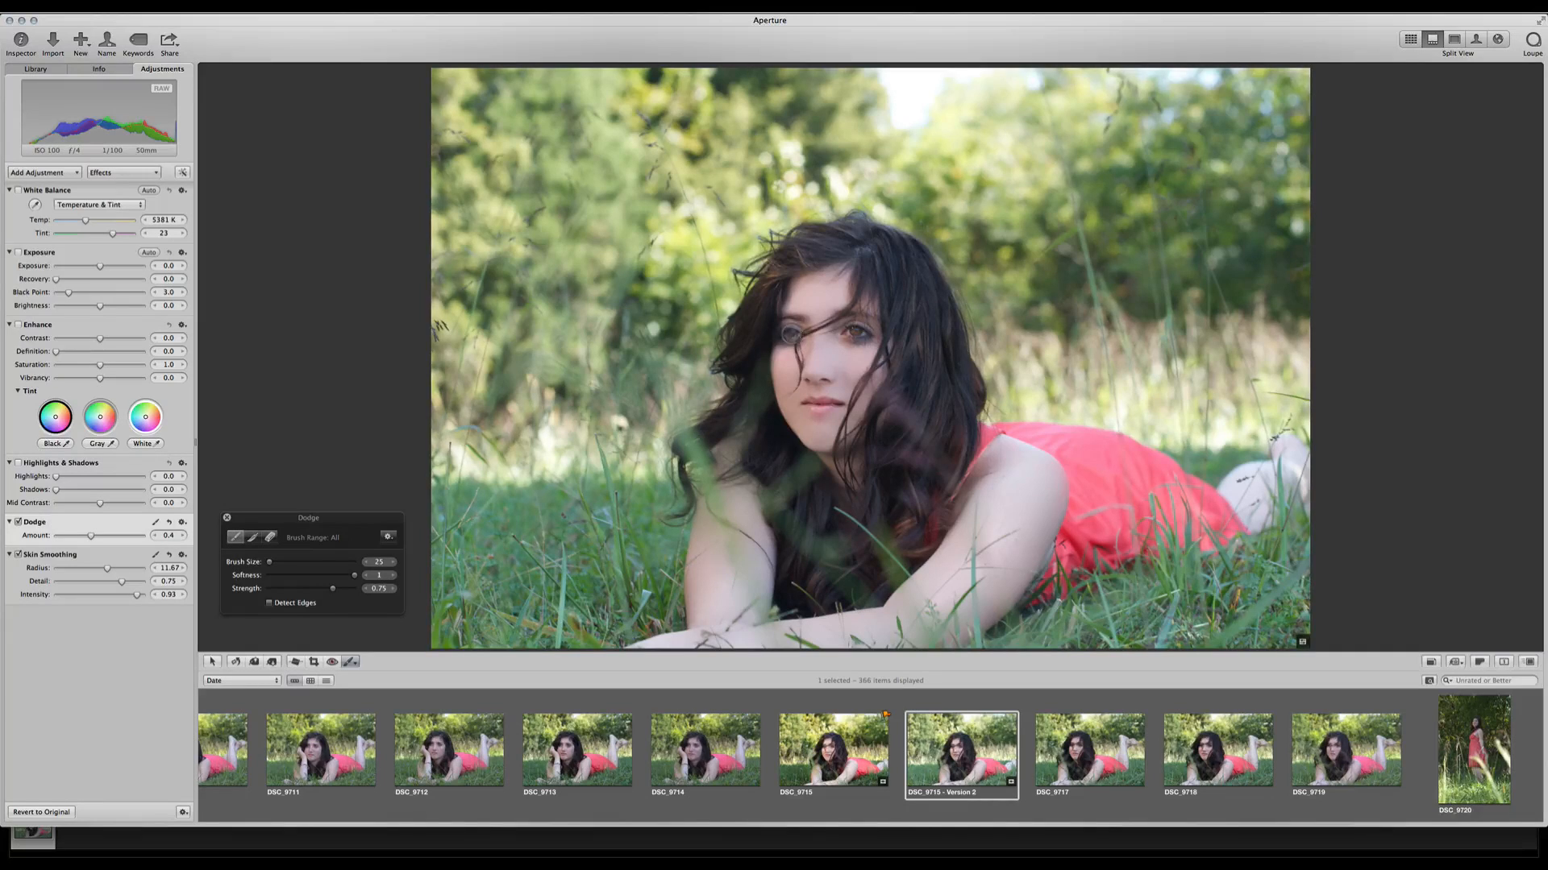
Add a Sharpen brush adjustment, set its strength to 0.81, and paint over both eyes.
{"action": "left_click", "coordinate": [350, 663]}
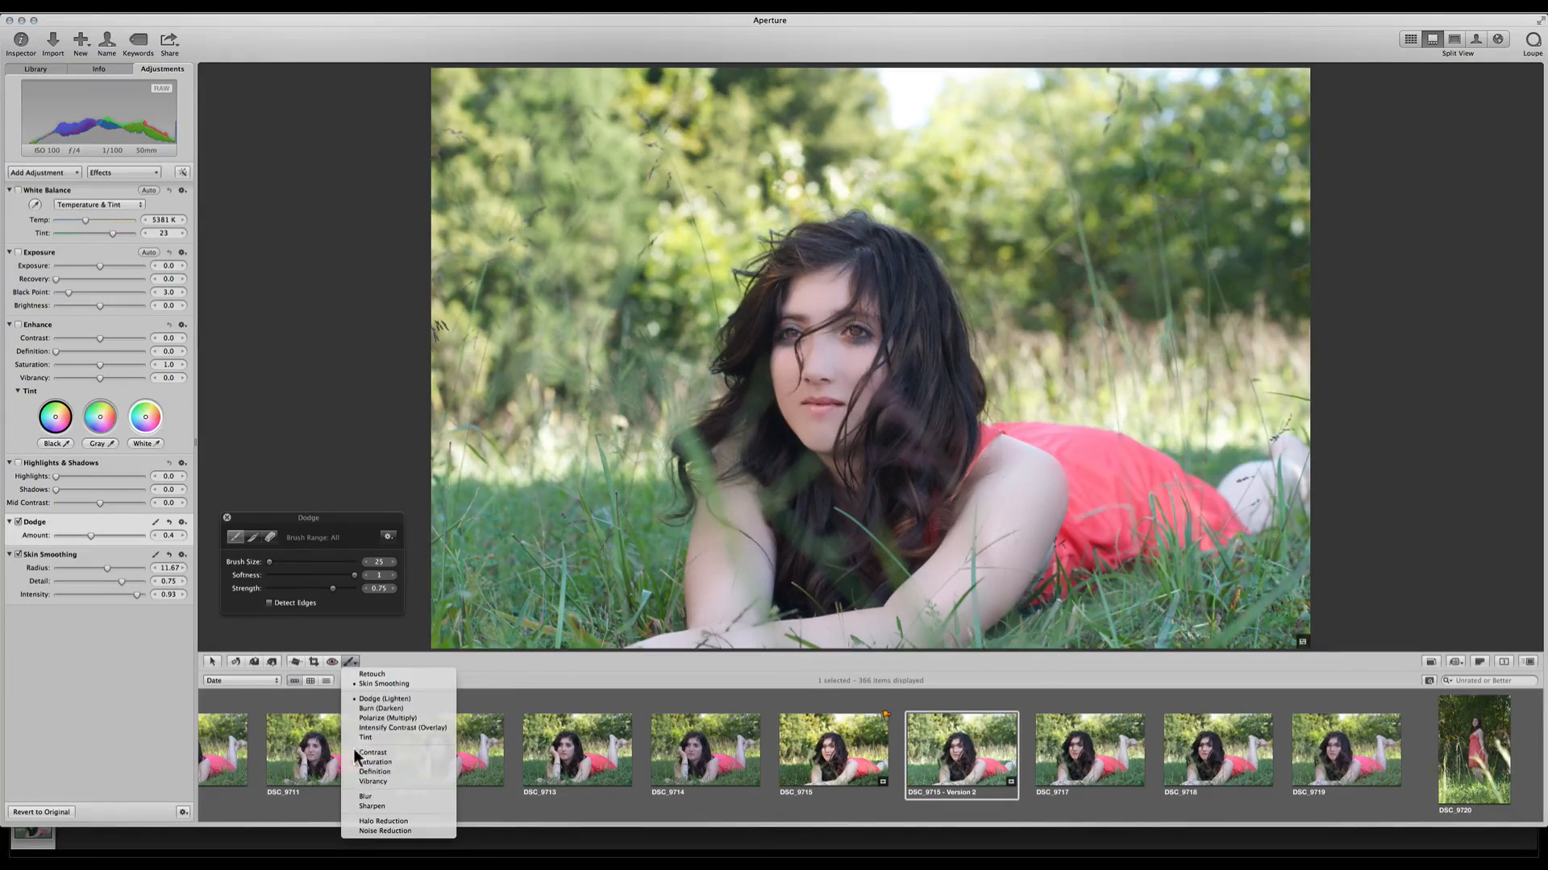
{"action": "left_click", "coordinate": [371, 805]}
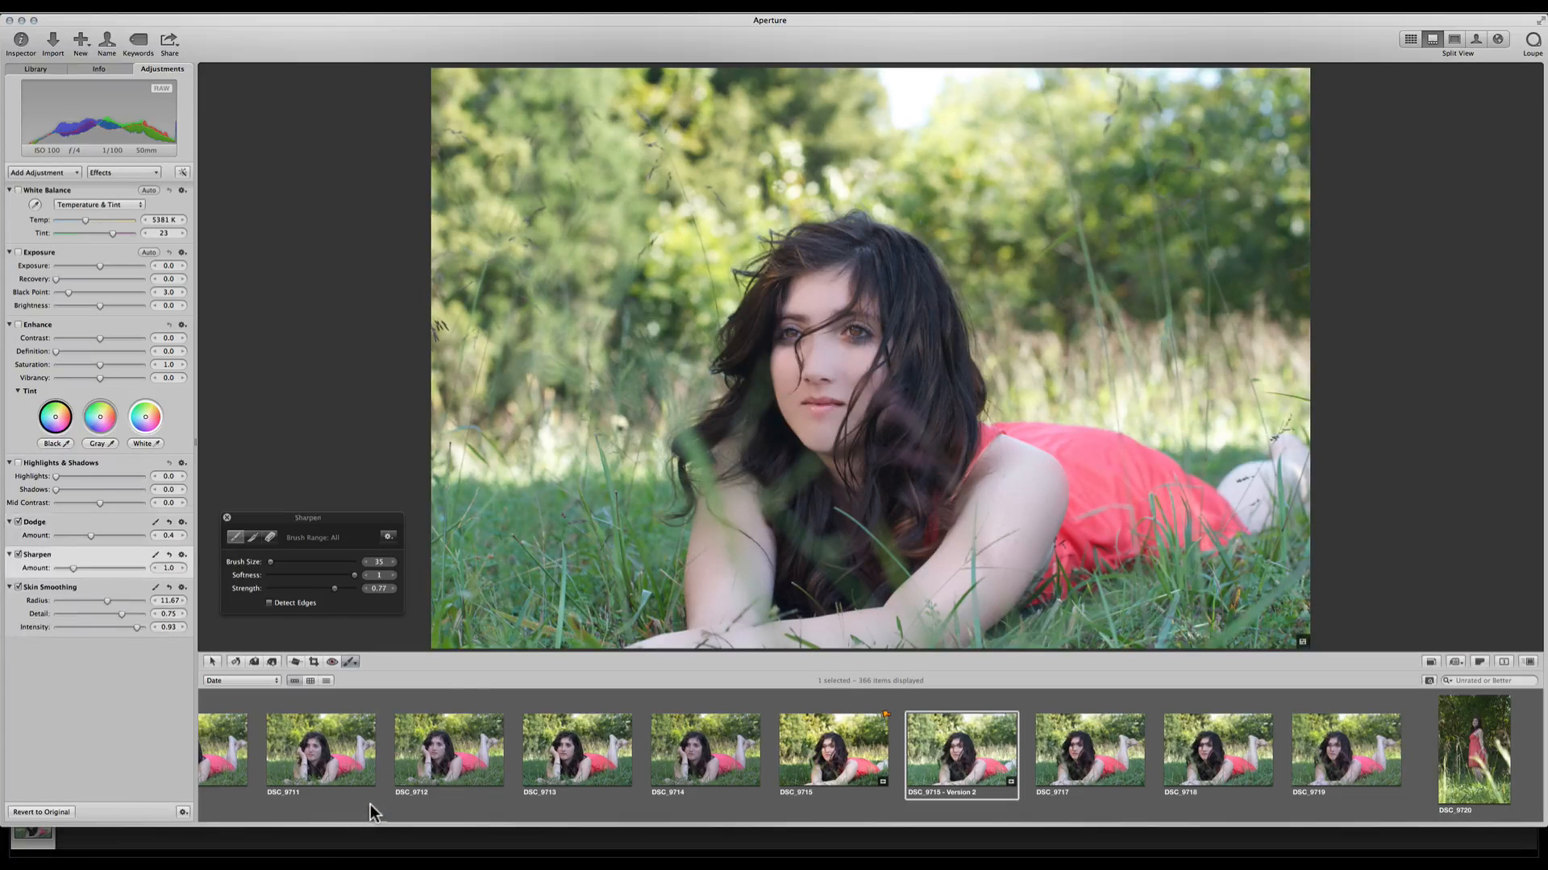
{"action": "left_click_drag", "start_coordinate": [335, 592], "coordinate": [338, 592]}
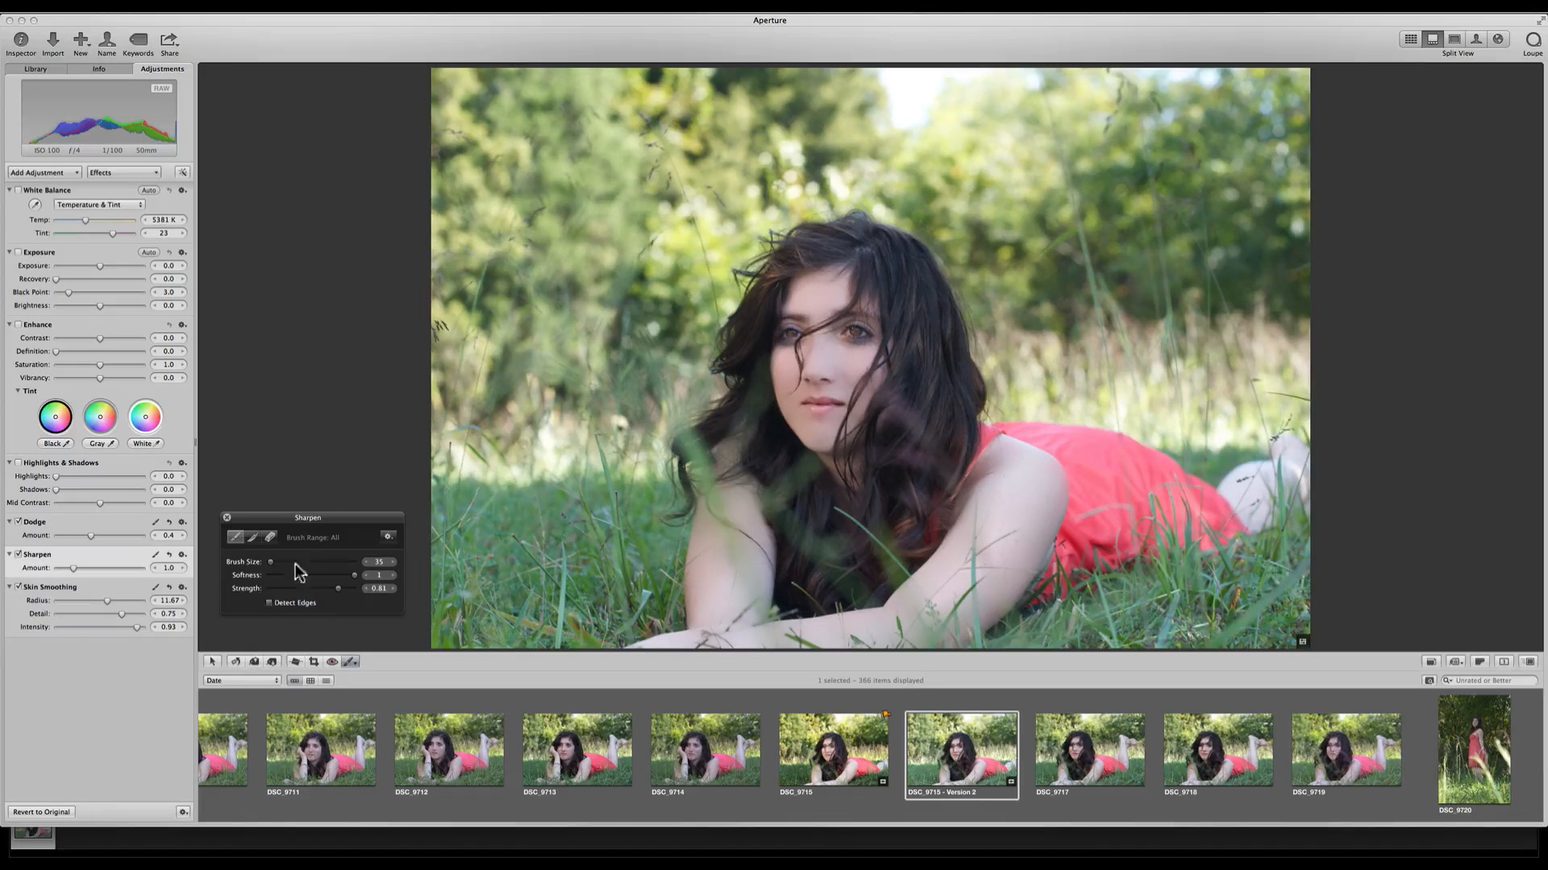
{"action": "left_click", "coordinate": [855, 332]}
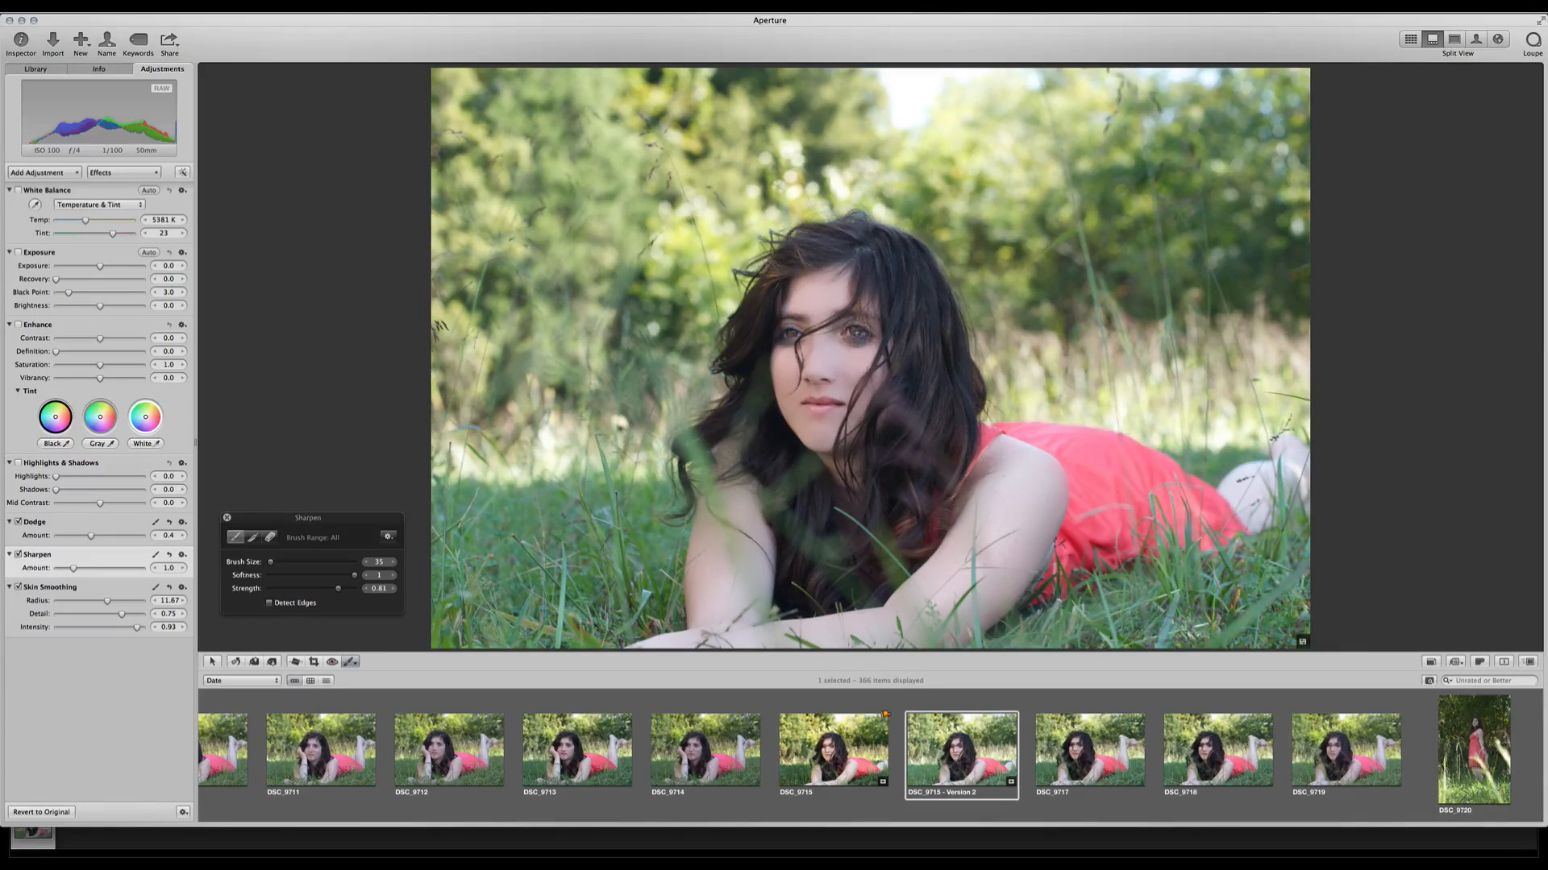
{"action": "left_click_drag", "start_coordinate": [783, 336], "coordinate": [793, 334]}
Add a Contrast brush adjustment and set its brush strength to 0.64.
{"action": "left_click", "coordinate": [351, 662]}
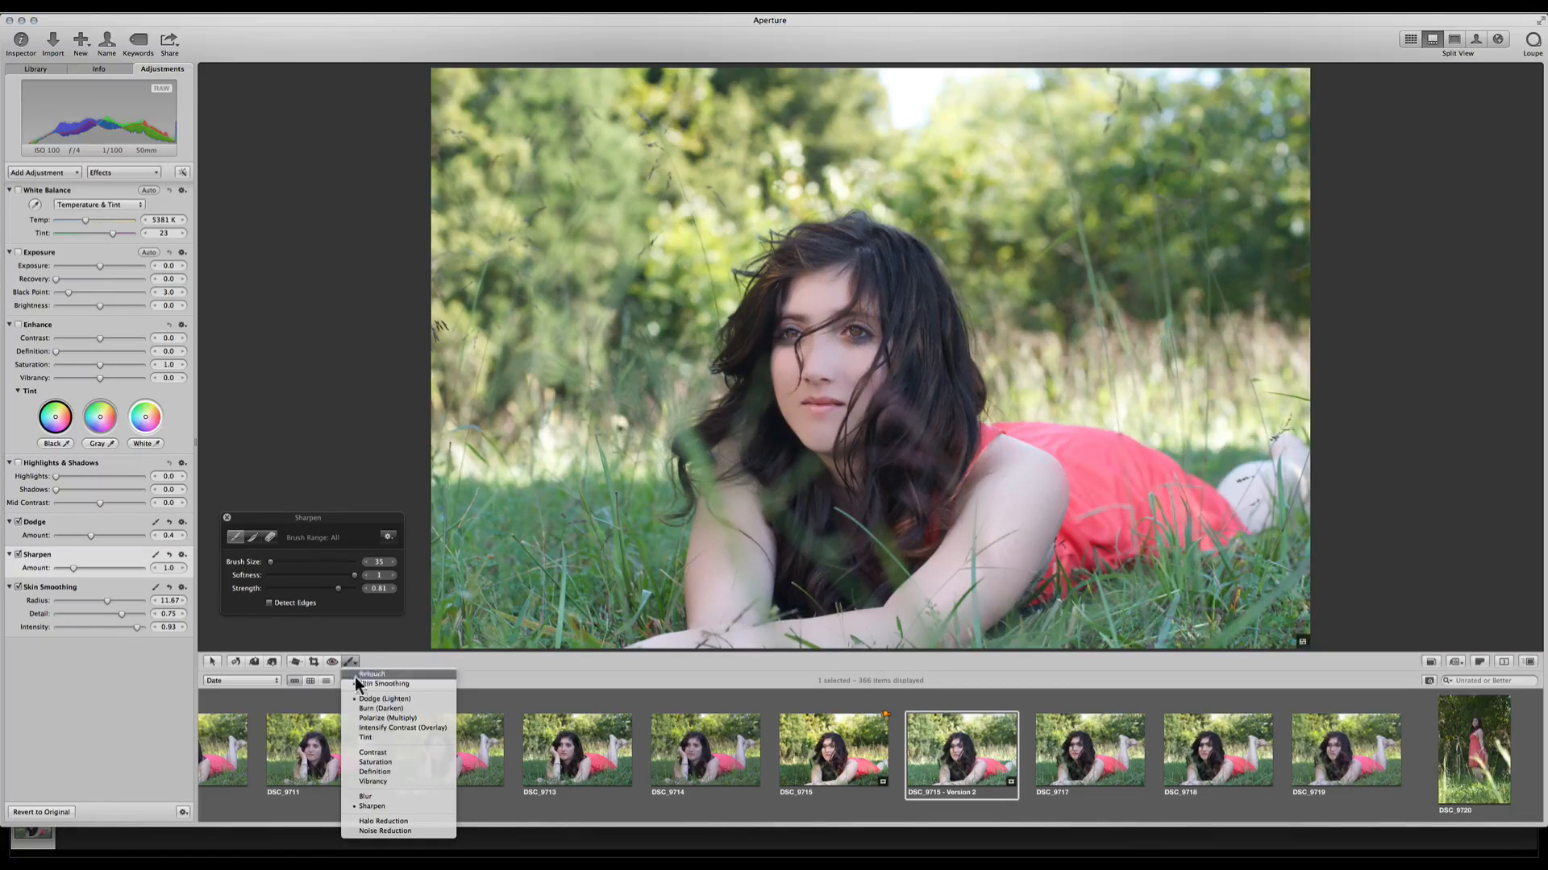
{"action": "left_click", "coordinate": [367, 752]}
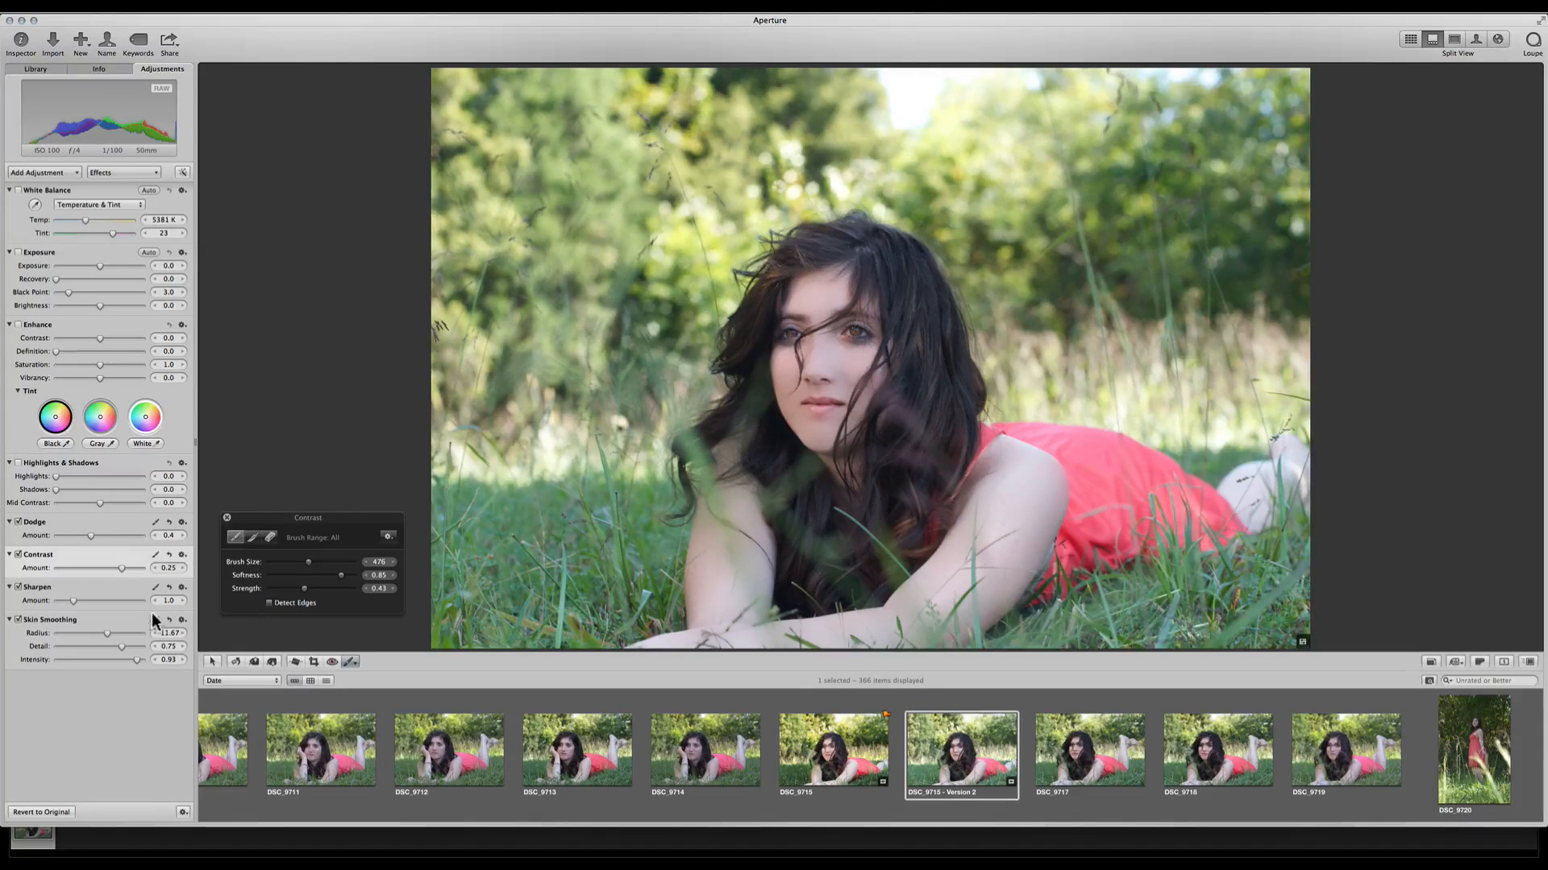
{"action": "left_click_drag", "start_coordinate": [304, 591], "coordinate": [324, 593]}
Add a Saturation brush adjustment and paint over the coral dress, and over the lips with the brush size reduced to 73.
{"action": "left_click", "coordinate": [349, 663]}
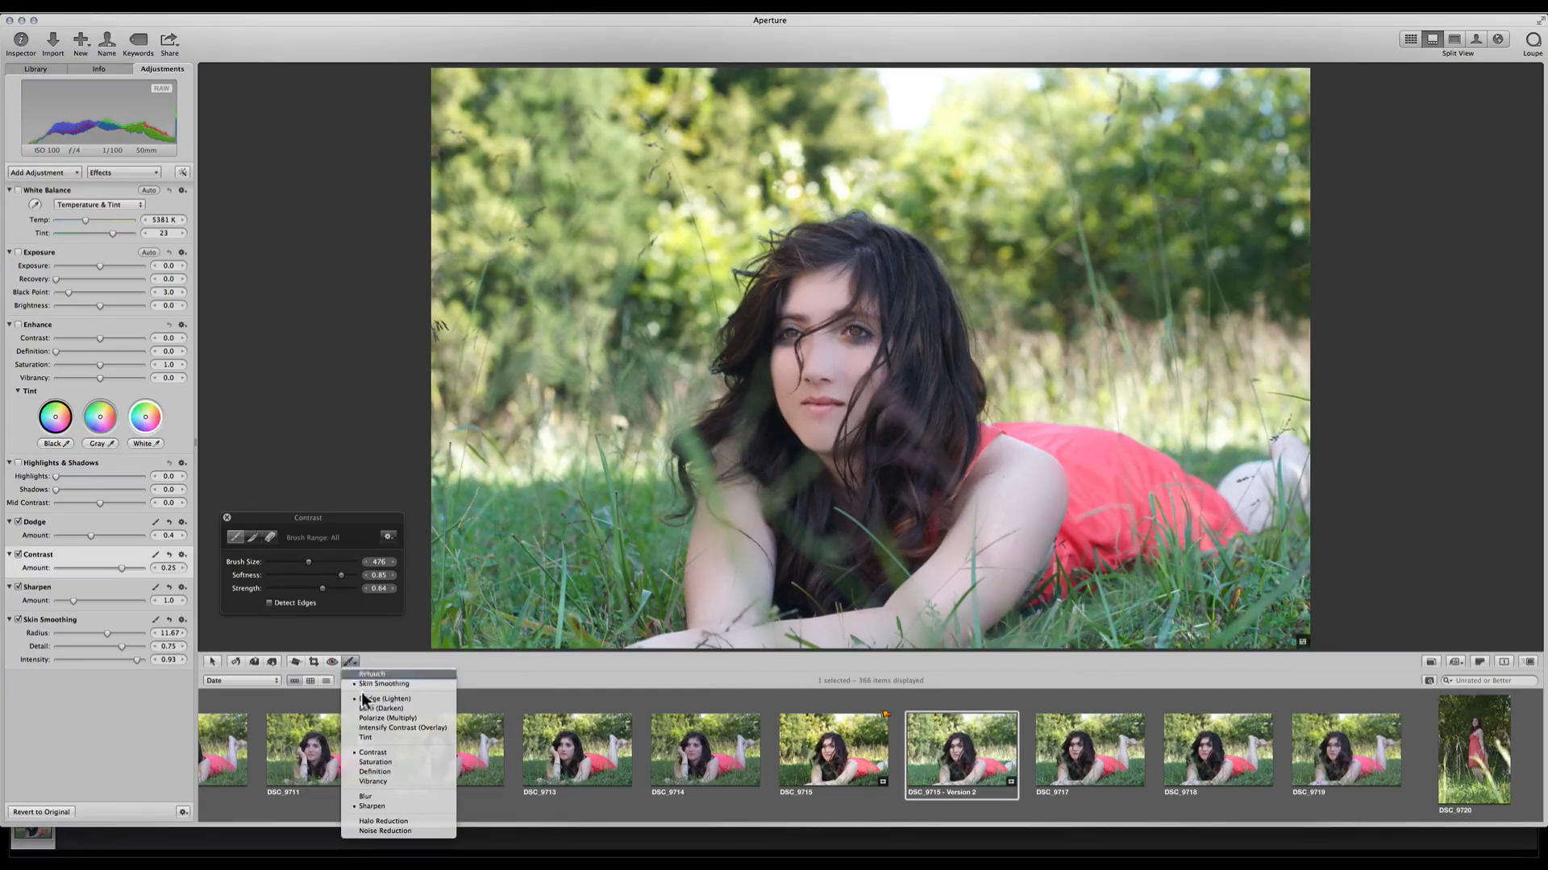
{"action": "left_click", "coordinate": [375, 761]}
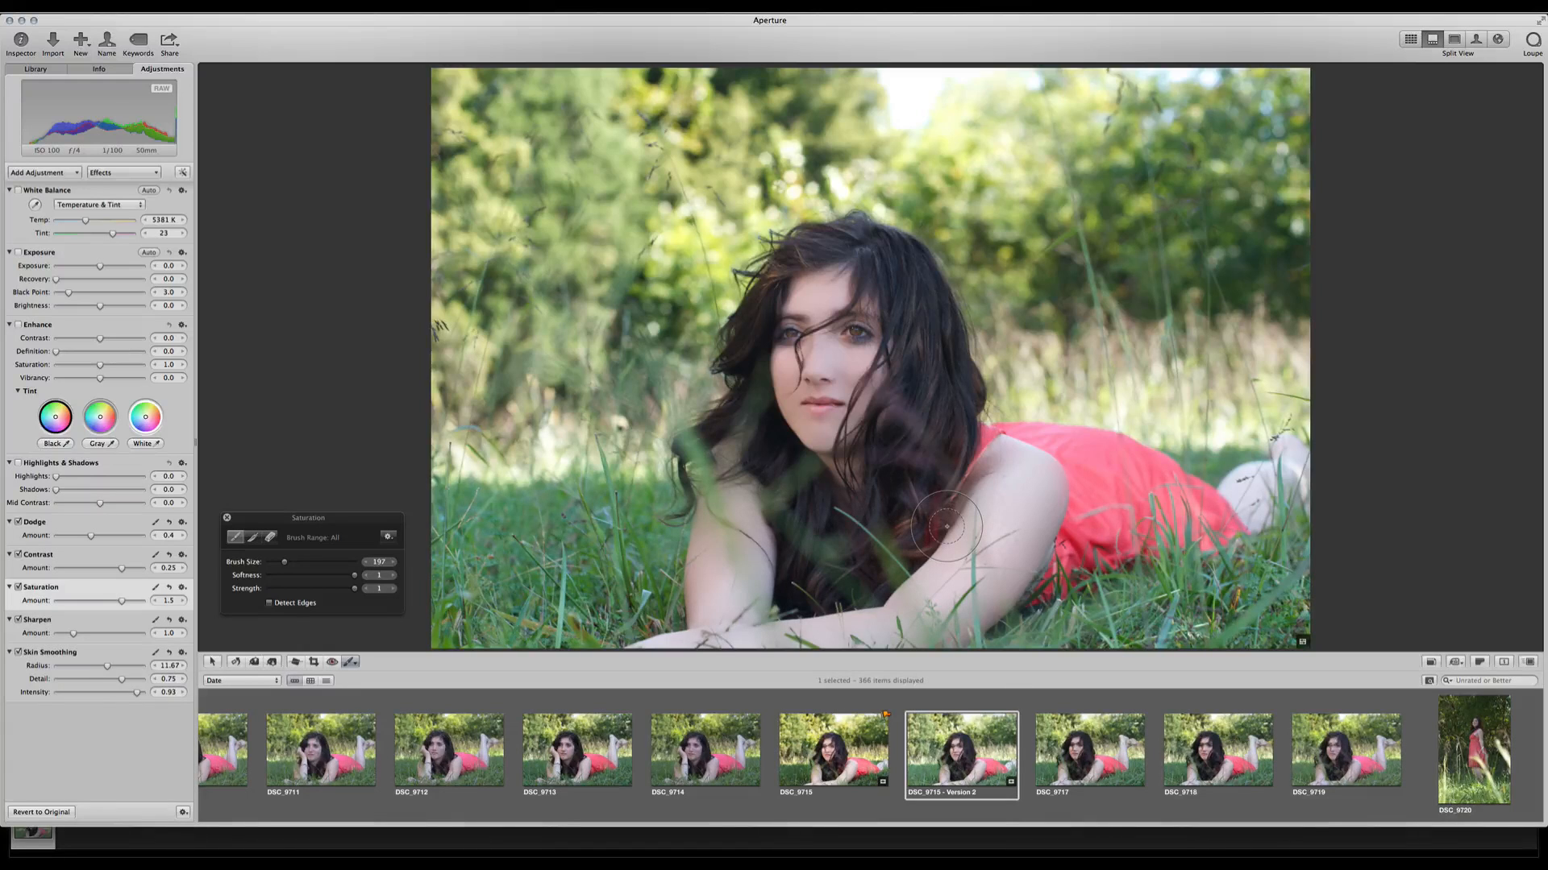
{"action": "mouse_move", "coordinate": [1110, 450]}
{"action": "left_mouse_down"}
{"action": "mouse_move", "coordinate": [1219, 515]}
{"action": "mouse_move", "coordinate": [1180, 516]}
{"action": "mouse_move", "coordinate": [1025, 432]}
{"action": "mouse_move", "coordinate": [1089, 484]}
{"action": "mouse_move", "coordinate": [1079, 562]}
{"action": "left_mouse_up"}
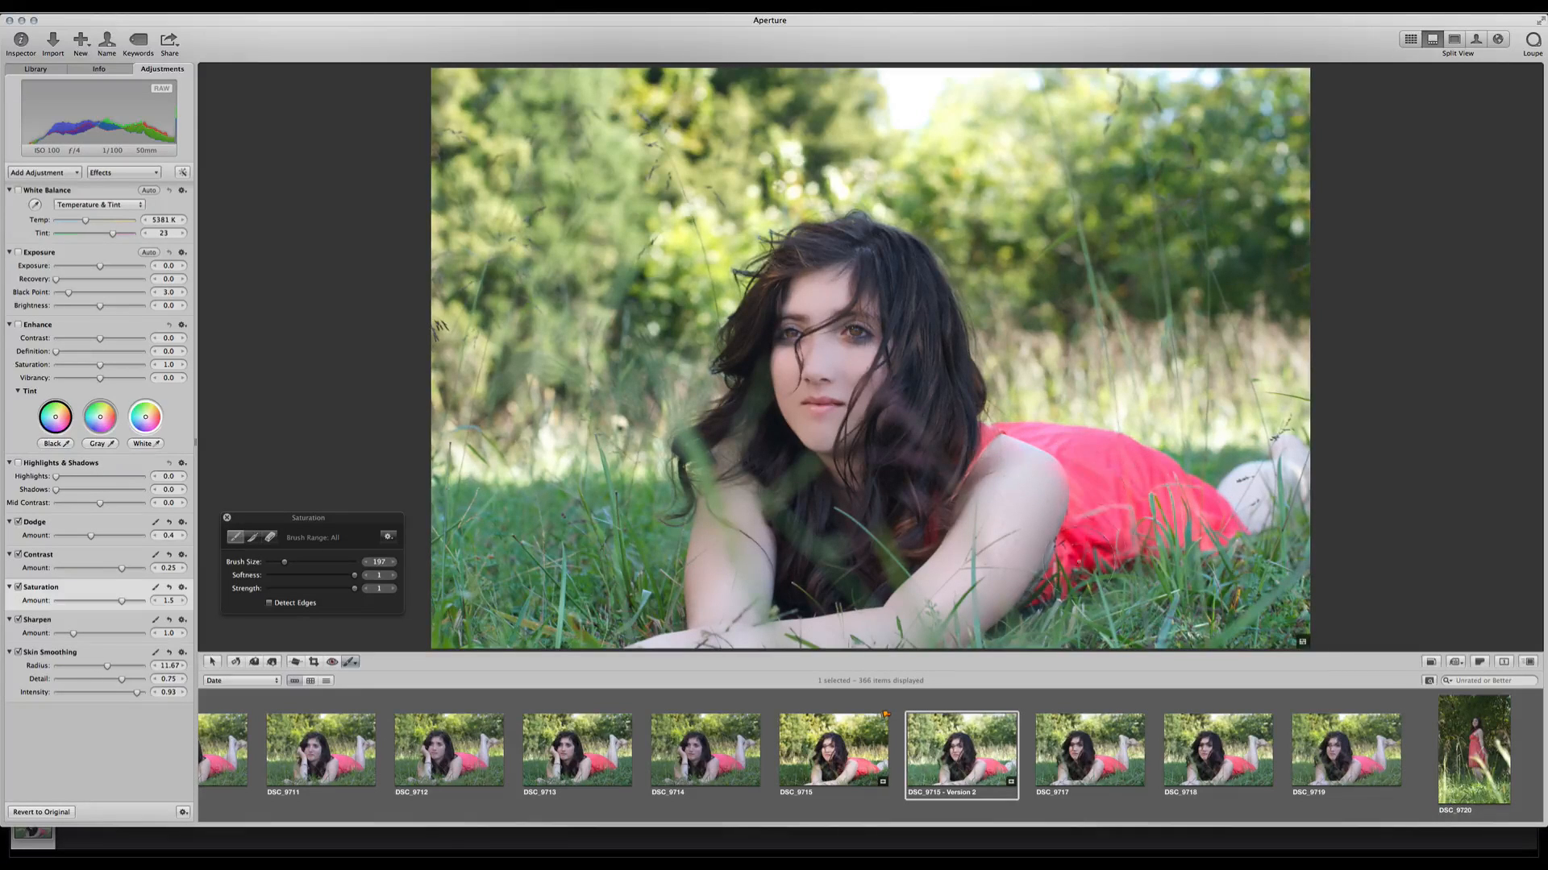
{"action": "left_click_drag", "start_coordinate": [1157, 532], "coordinate": [1226, 526]}
{"action": "left_click_drag", "start_coordinate": [984, 475], "coordinate": [989, 431]}
{"action": "scroll", "coordinate": [829, 410], "scroll_direction": "down", "scroll_amount": 5}
{"action": "scroll", "coordinate": [828, 409], "scroll_direction": "down", "scroll_amount": 3}
Add a Definition brush adjustment for the dark hair.
{"action": "left_click", "coordinate": [358, 659]}
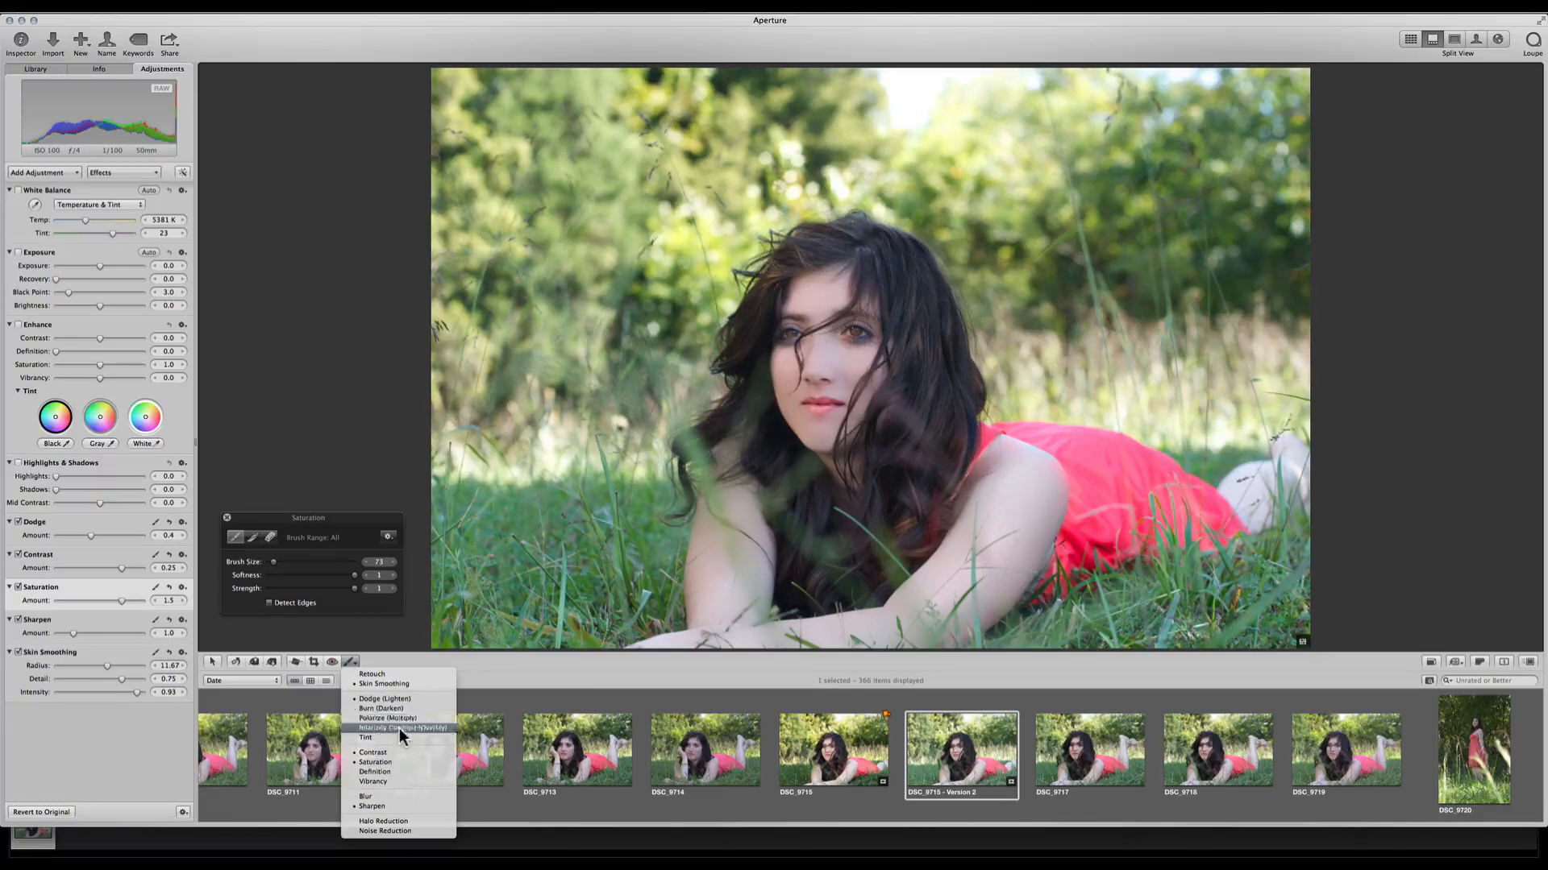
{"action": "left_click", "coordinate": [375, 771]}
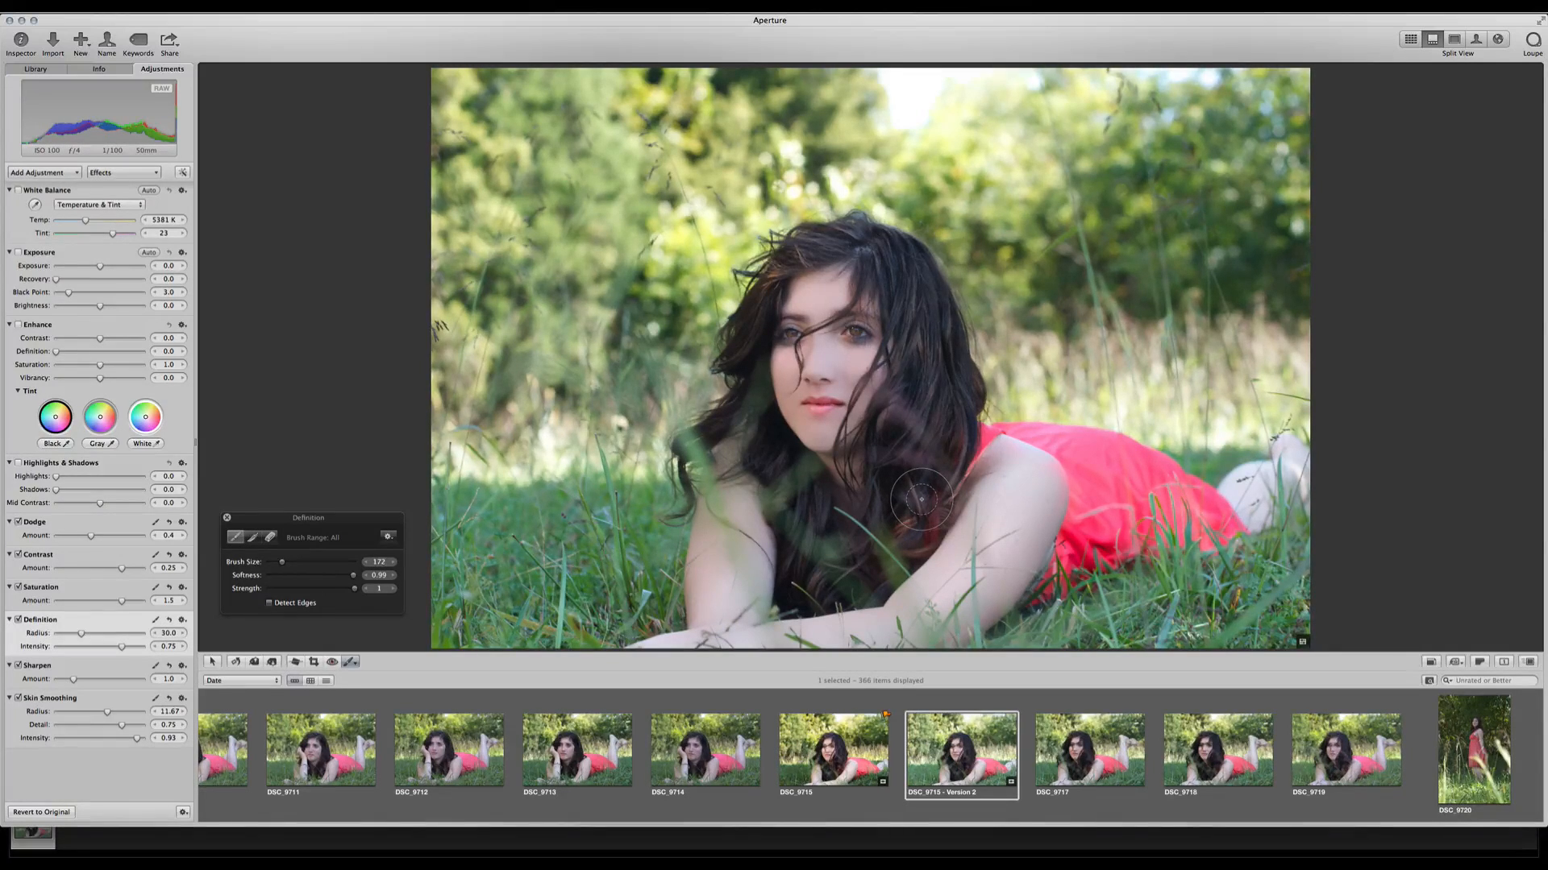
Add a Tint brush adjustment and paint over the background trees with a brush size of 485.
{"action": "left_click", "coordinate": [351, 662]}
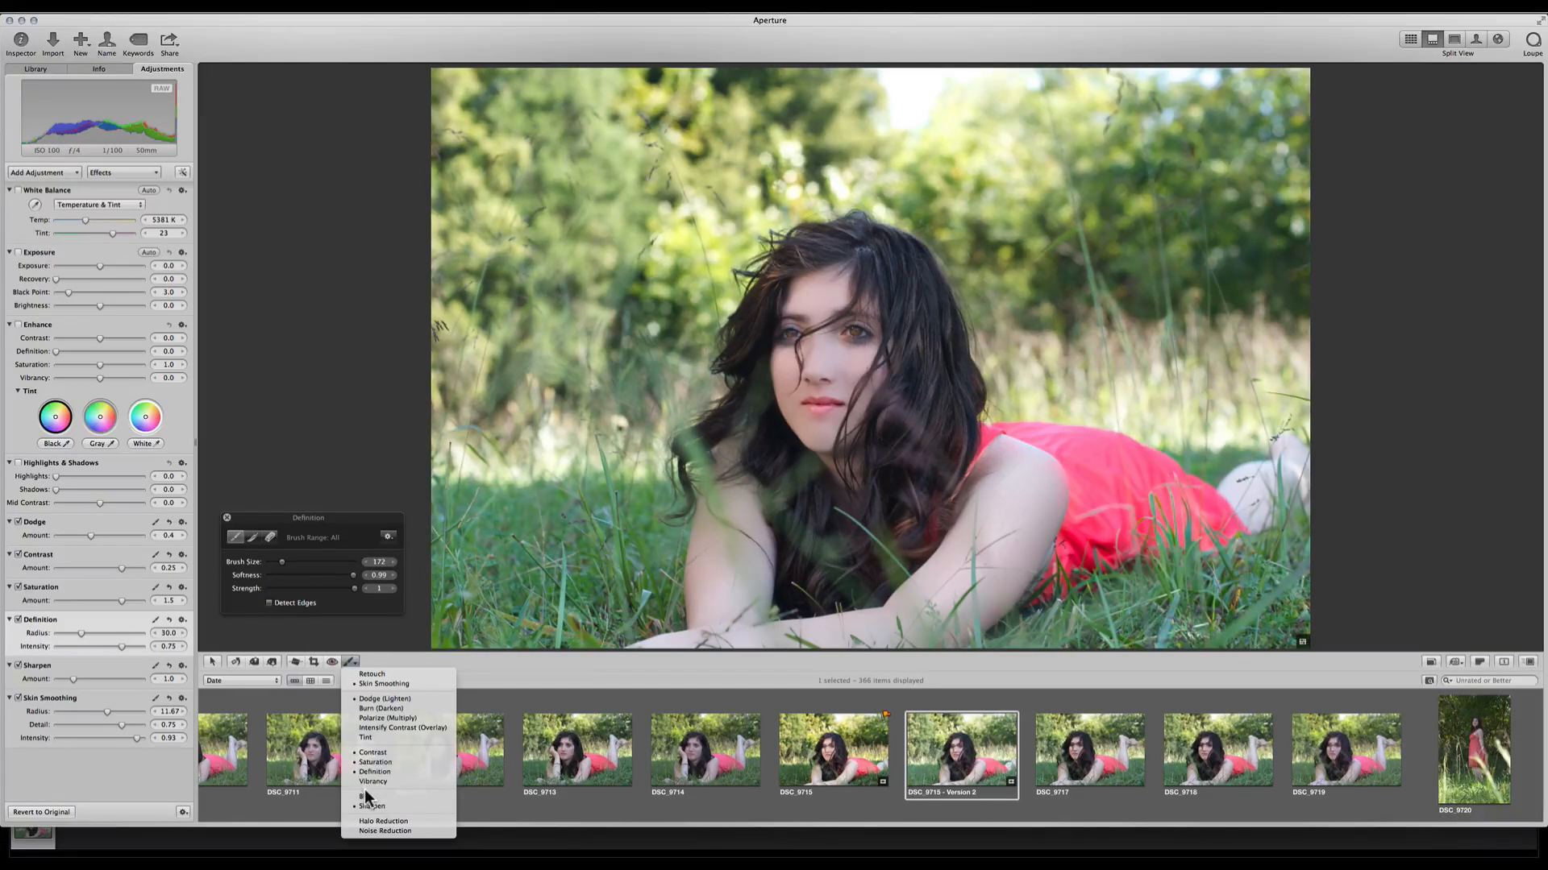
{"action": "left_click", "coordinate": [374, 739]}
{"action": "scroll", "coordinate": [549, 181], "scroll_direction": "up", "scroll_amount": 10}
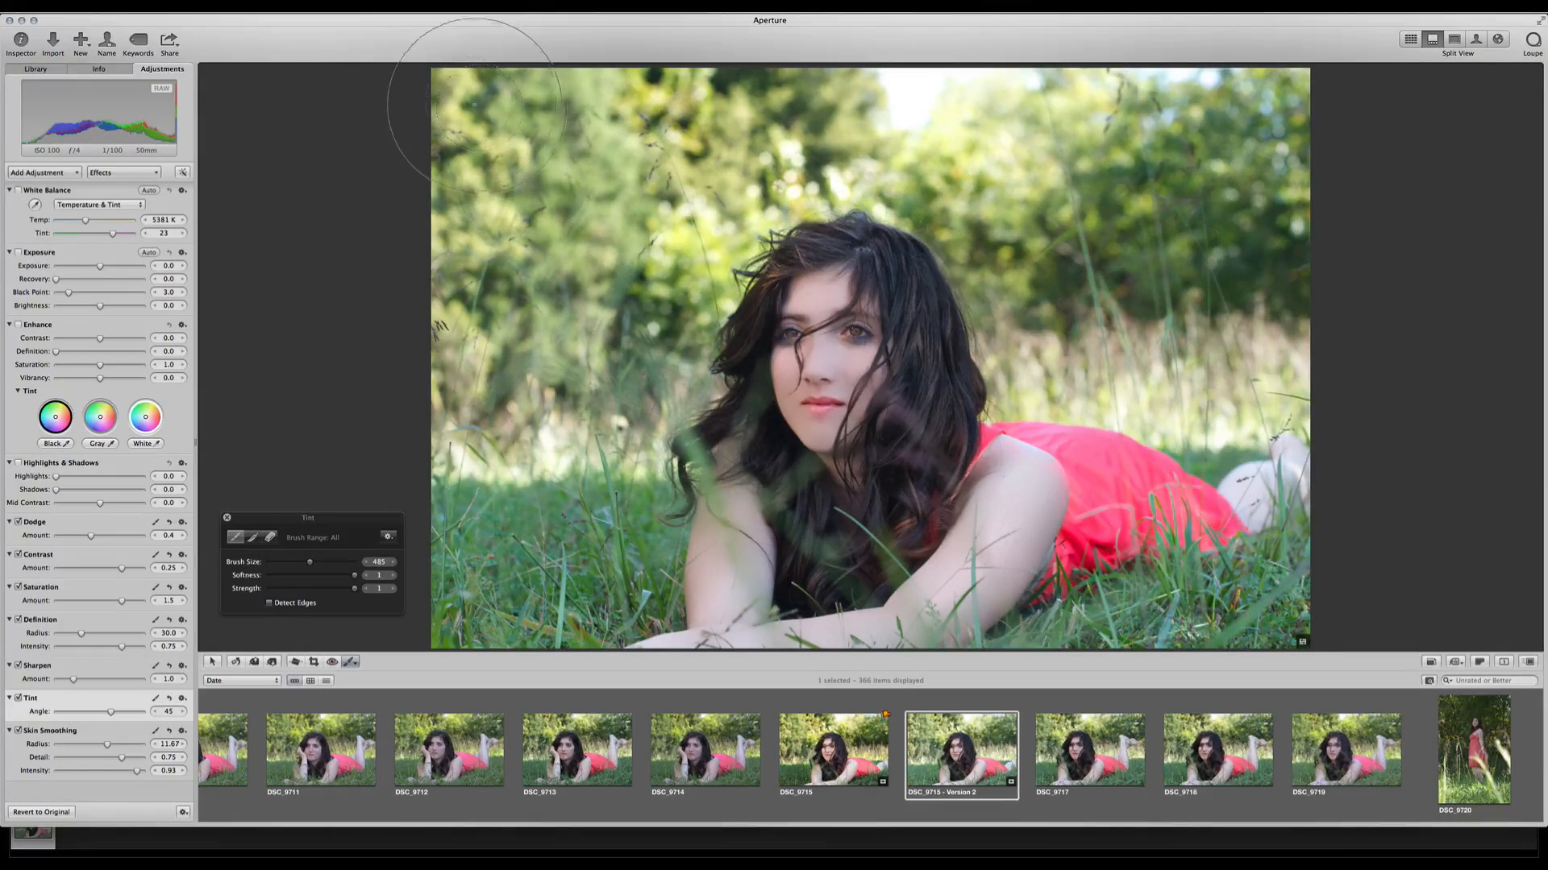
{"action": "mouse_move", "coordinate": [465, 101]}
{"action": "left_mouse_down"}
{"action": "mouse_move", "coordinate": [475, 284]}
{"action": "mouse_move", "coordinate": [678, 267]}
{"action": "mouse_move", "coordinate": [691, 209]}
{"action": "mouse_move", "coordinate": [649, 128]}
{"action": "mouse_move", "coordinate": [727, 98]}
{"action": "mouse_move", "coordinate": [799, 98]}
{"action": "mouse_move", "coordinate": [812, 137]}
{"action": "mouse_move", "coordinate": [716, 220]}
{"action": "mouse_move", "coordinate": [671, 314]}
{"action": "left_mouse_up"}
{"action": "left_click_drag", "start_coordinate": [705, 191], "coordinate": [867, 168]}
{"action": "mouse_move", "coordinate": [1159, 257]}
{"action": "left_mouse_down"}
{"action": "mouse_move", "coordinate": [1141, 260]}
{"action": "mouse_move", "coordinate": [1269, 256]}
{"action": "mouse_move", "coordinate": [1280, 168]}
{"action": "mouse_move", "coordinate": [1261, 89]}
{"action": "mouse_move", "coordinate": [1088, 101]}
{"action": "mouse_move", "coordinate": [1040, 121]}
{"action": "mouse_move", "coordinate": [1022, 200]}
{"action": "left_mouse_up"}
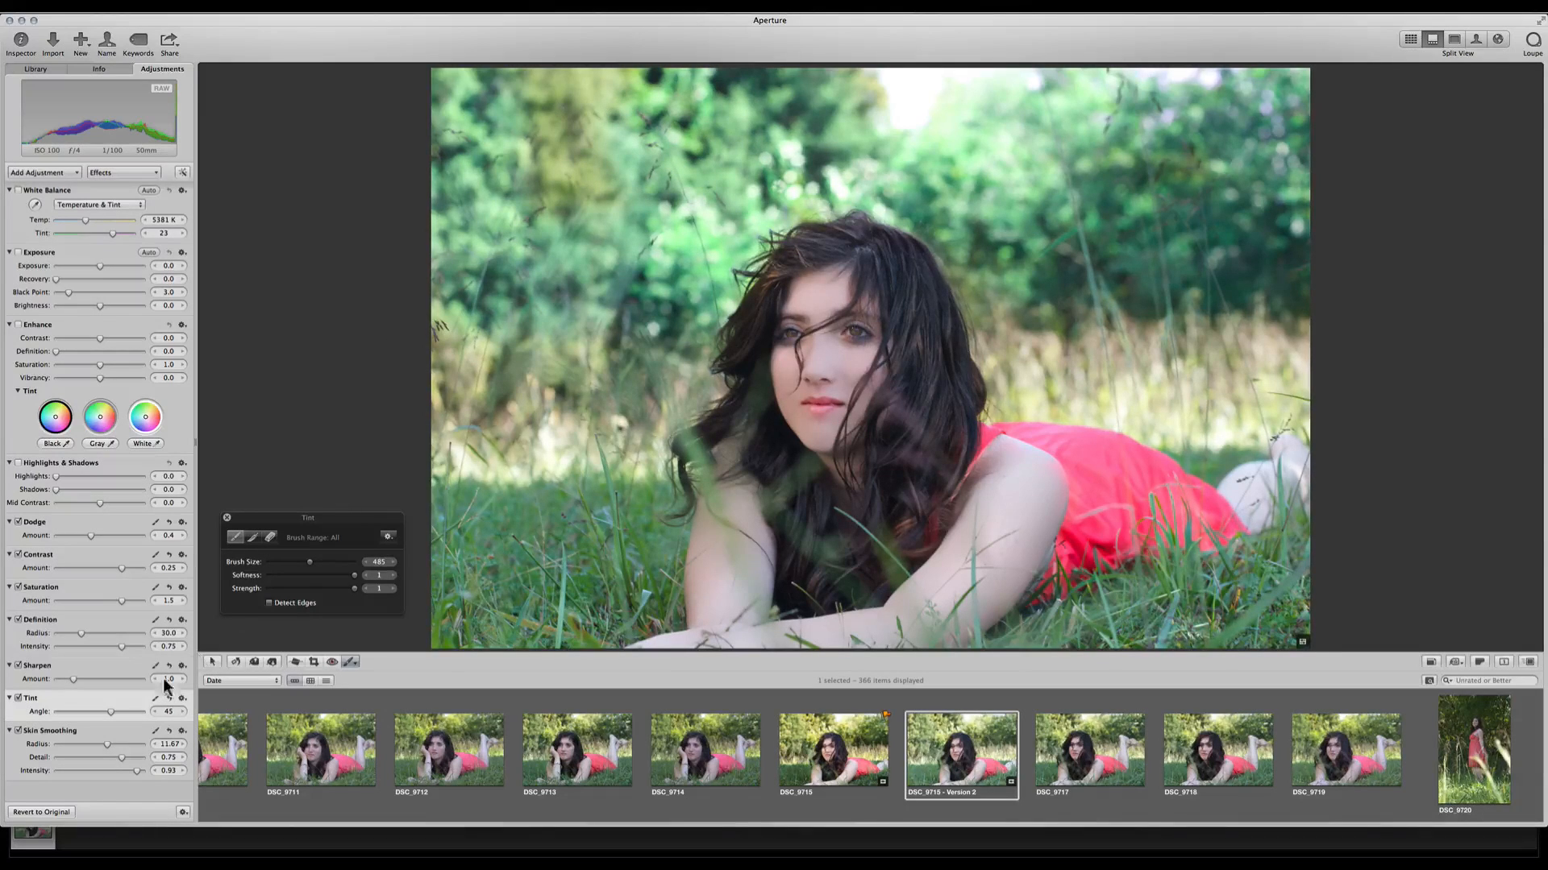
Set the Tint adjustment's angle to -22 to give the background foliage a warm autumn color.
{"action": "left_click_drag", "start_coordinate": [111, 710], "coordinate": [99, 707]}
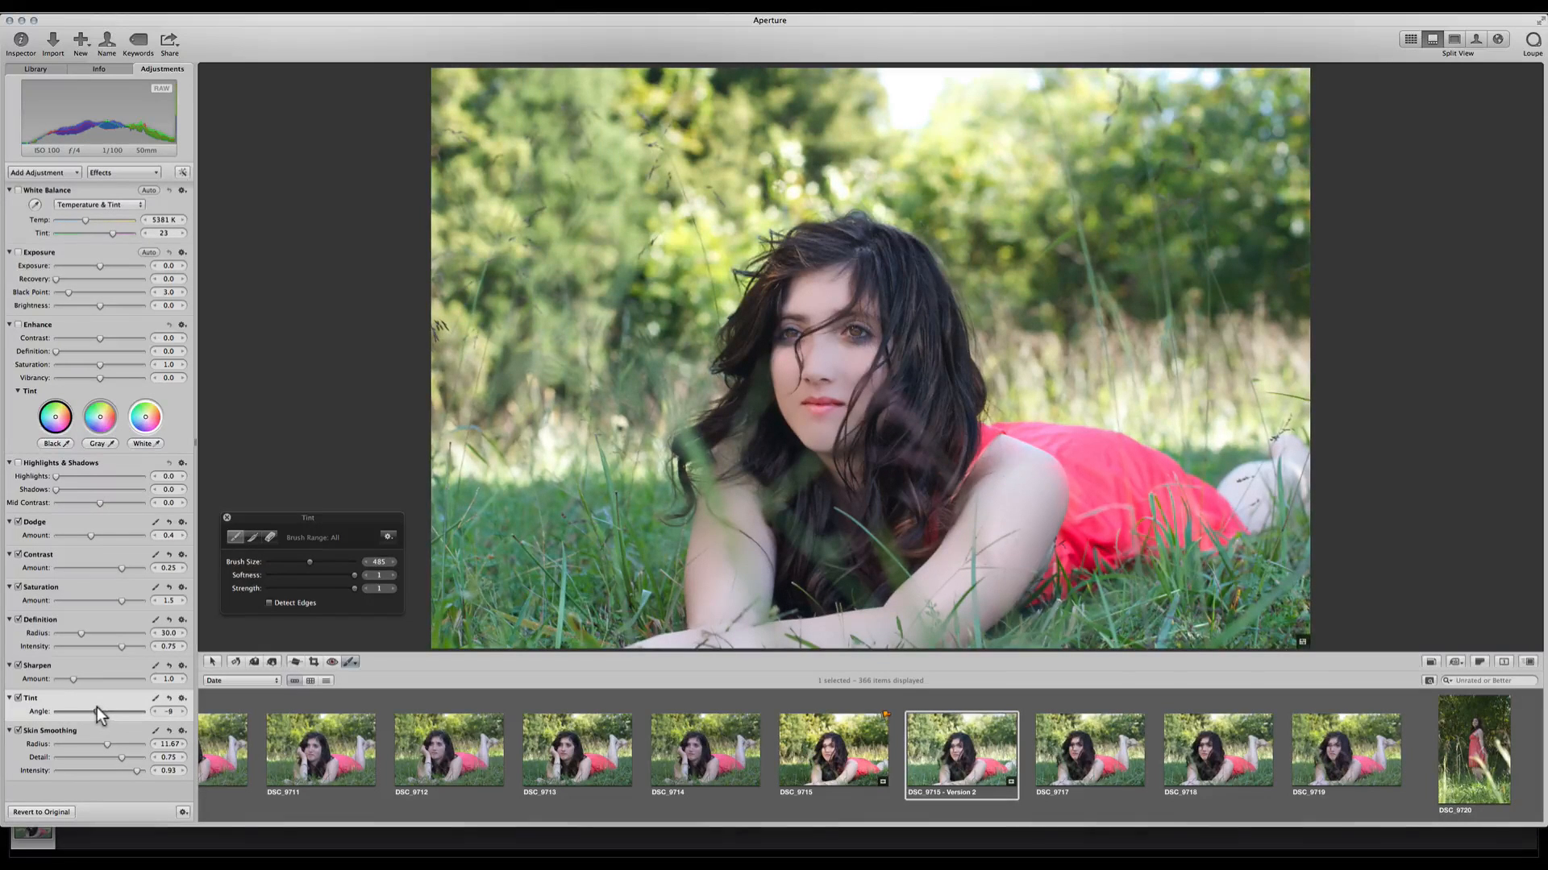
{"action": "left_click_drag", "start_coordinate": [97, 708], "coordinate": [95, 710]}
{"action": "left_click_drag", "start_coordinate": [95, 709], "coordinate": [94, 708]}
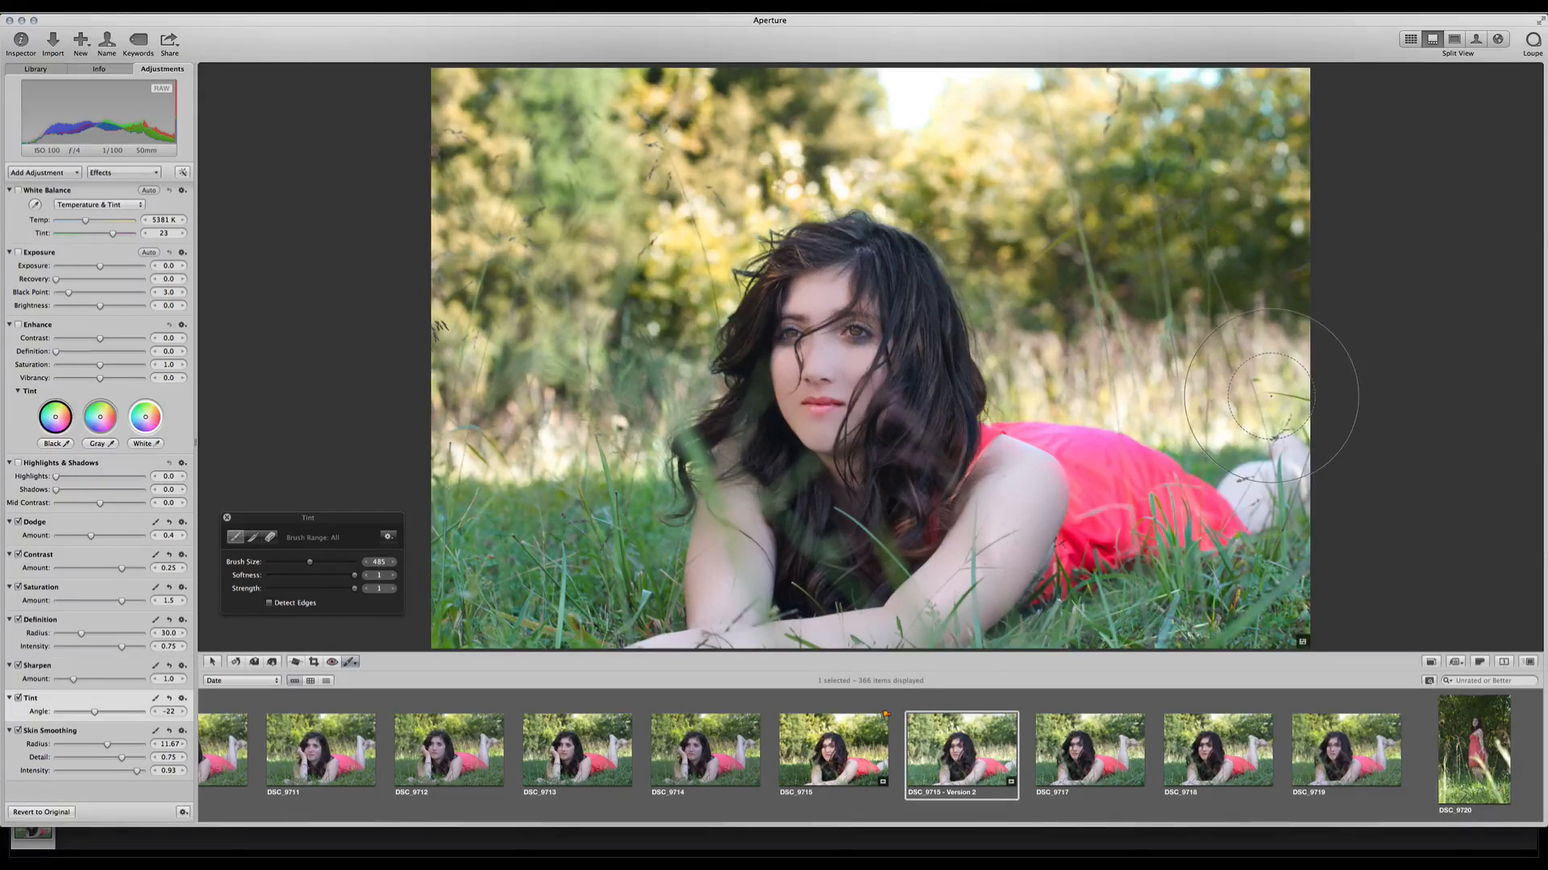
Set the Contrast in the Enhance adjustment to 0.08.
{"action": "left_click", "coordinate": [53, 171]}
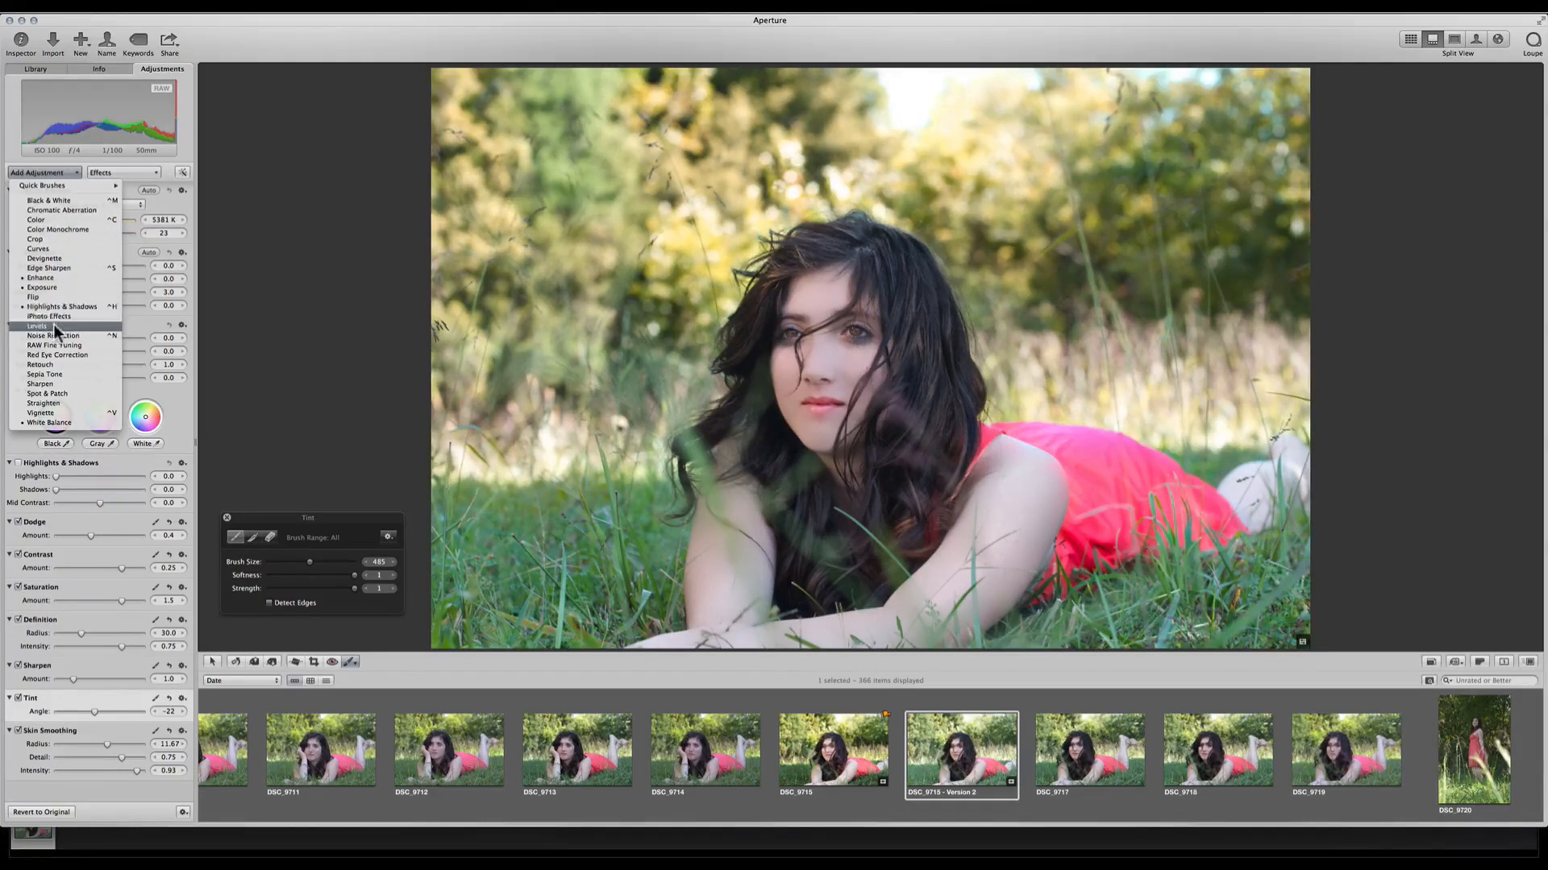
{"action": "left_click", "coordinate": [167, 308]}
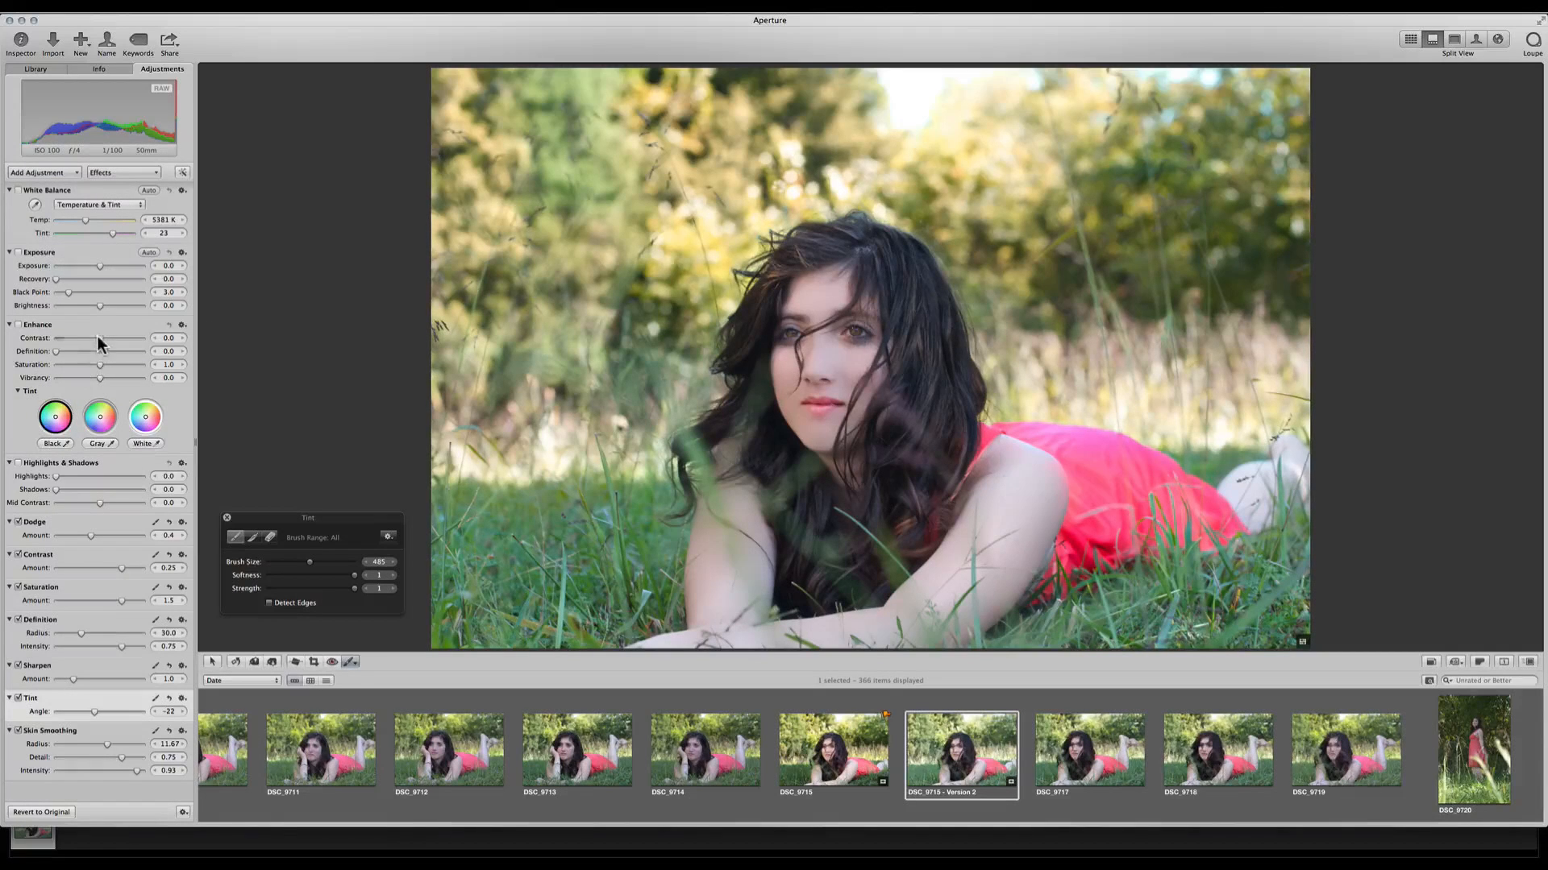
{"action": "left_click_drag", "start_coordinate": [100, 338], "coordinate": [105, 339]}
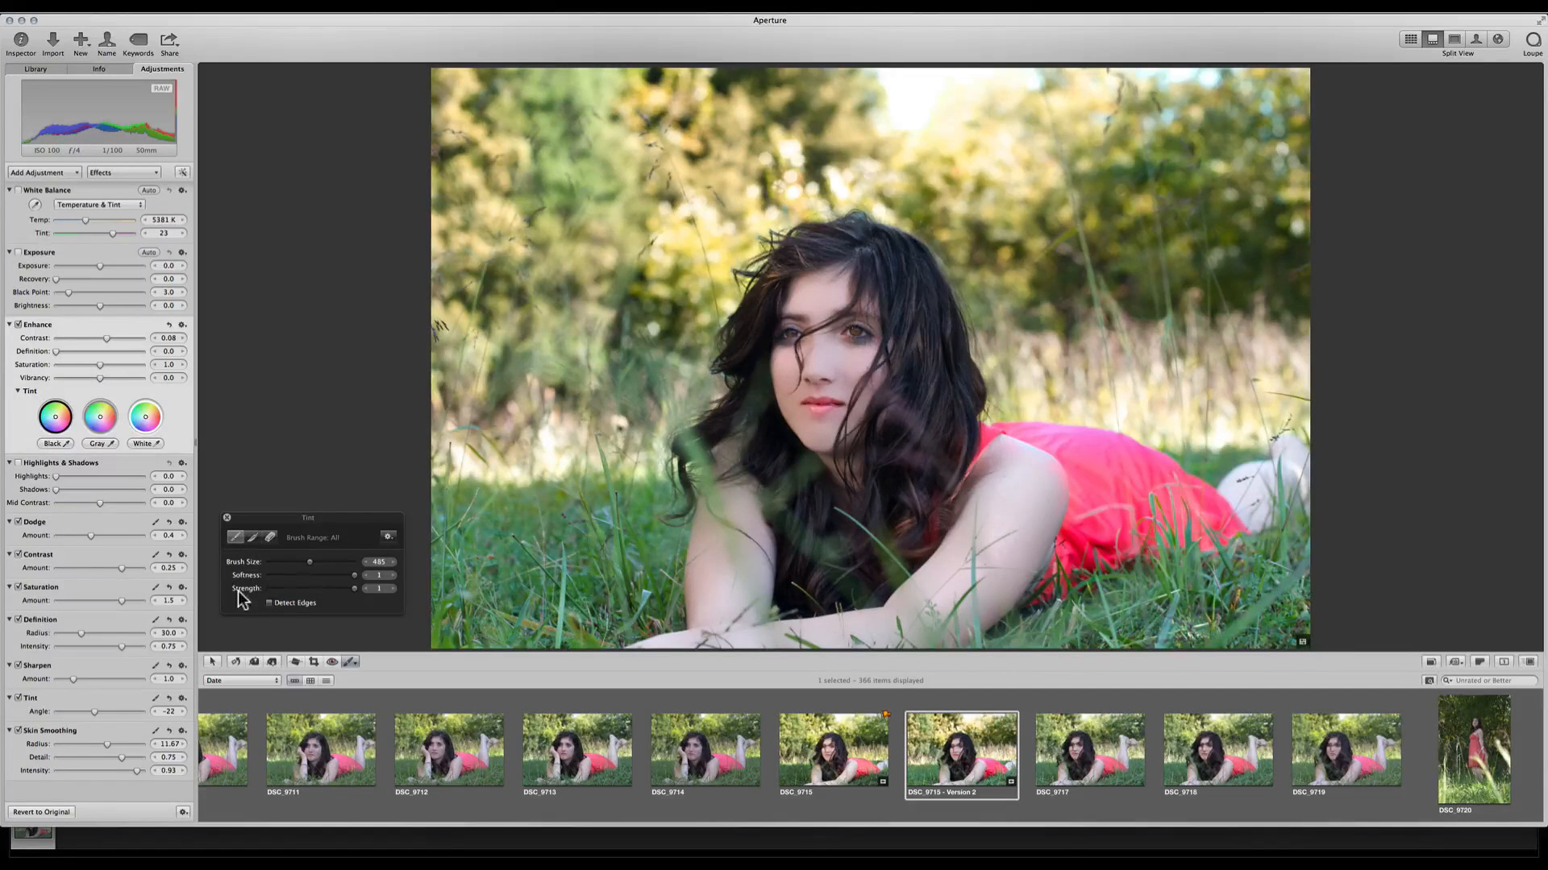
Add a Vibrancy brush adjustment and paint over the foreground grass.
{"action": "left_click", "coordinate": [348, 662]}
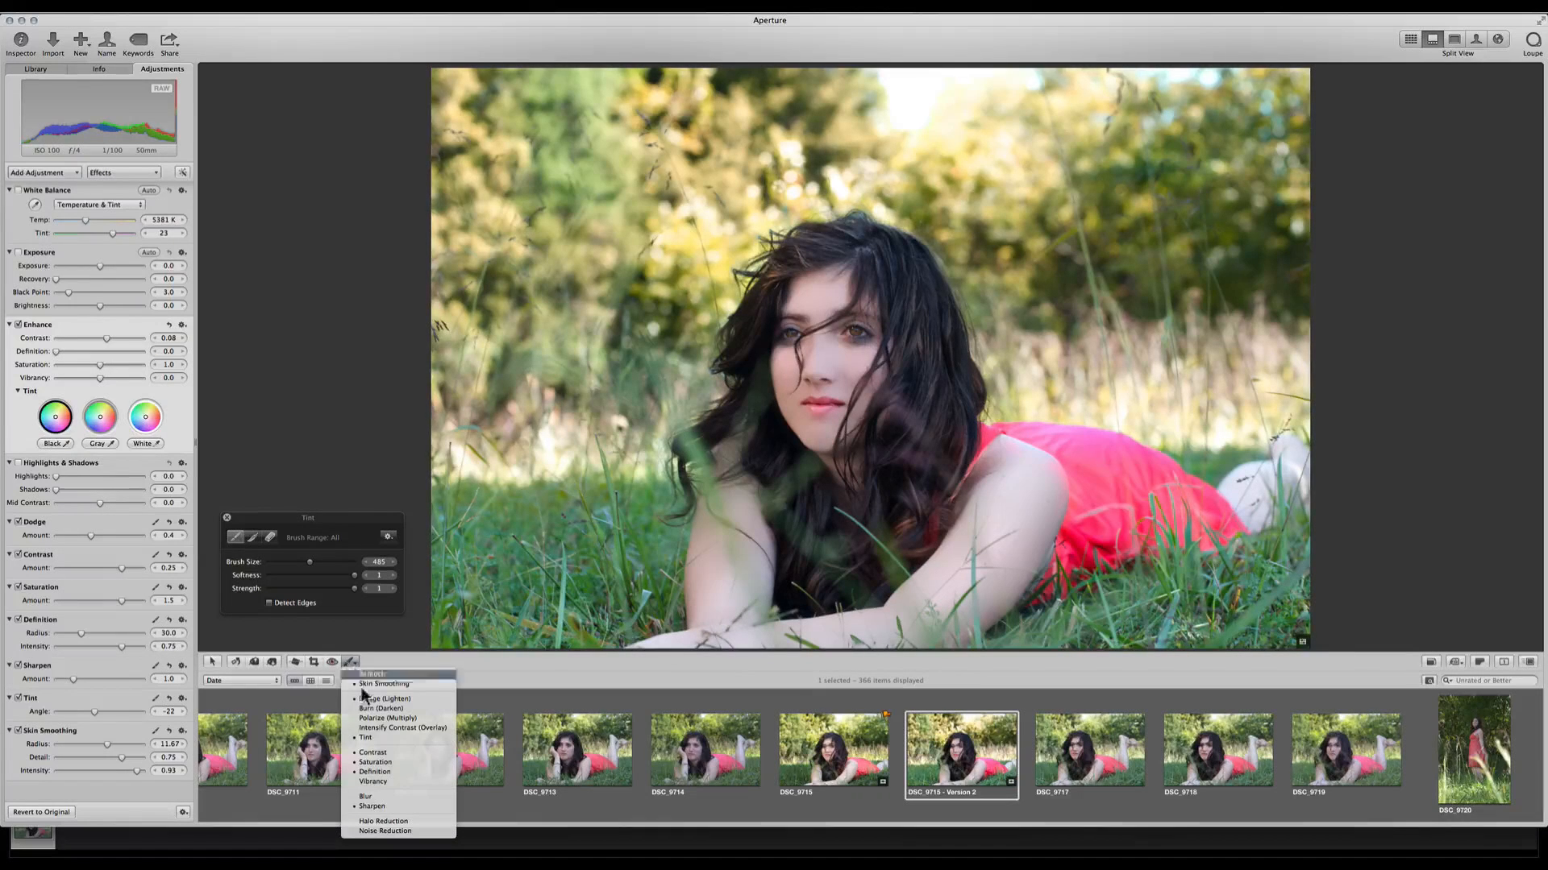
{"action": "left_click", "coordinate": [375, 784]}
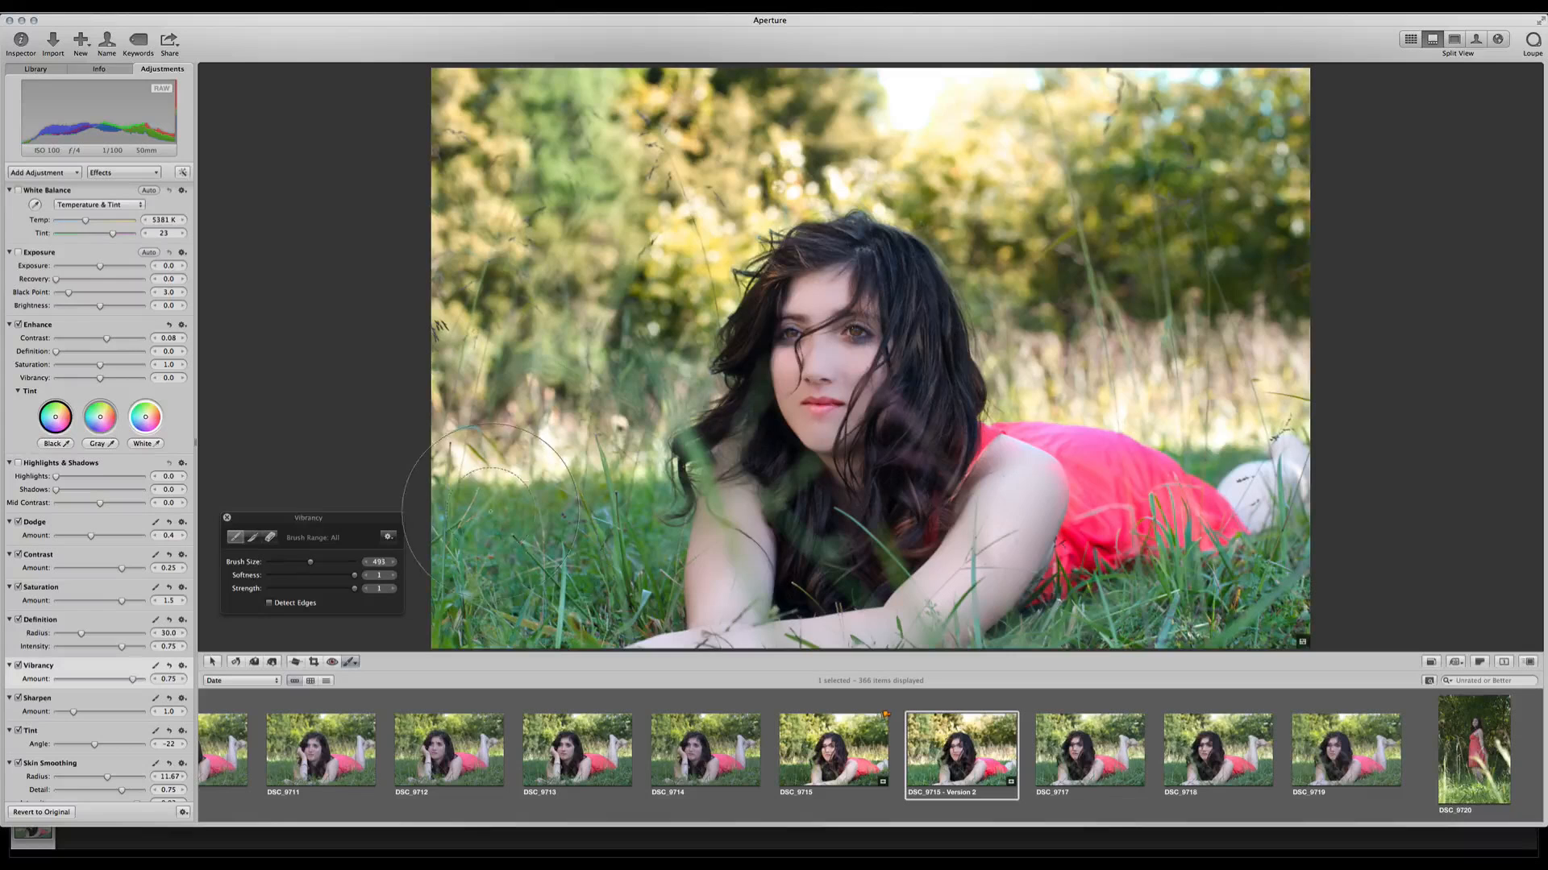
{"action": "mouse_move", "coordinate": [598, 578]}
{"action": "left_mouse_down"}
{"action": "mouse_move", "coordinate": [572, 524]}
{"action": "mouse_move", "coordinate": [431, 505]}
{"action": "mouse_move", "coordinate": [449, 524]}
{"action": "mouse_move", "coordinate": [624, 542]}
{"action": "left_mouse_up"}
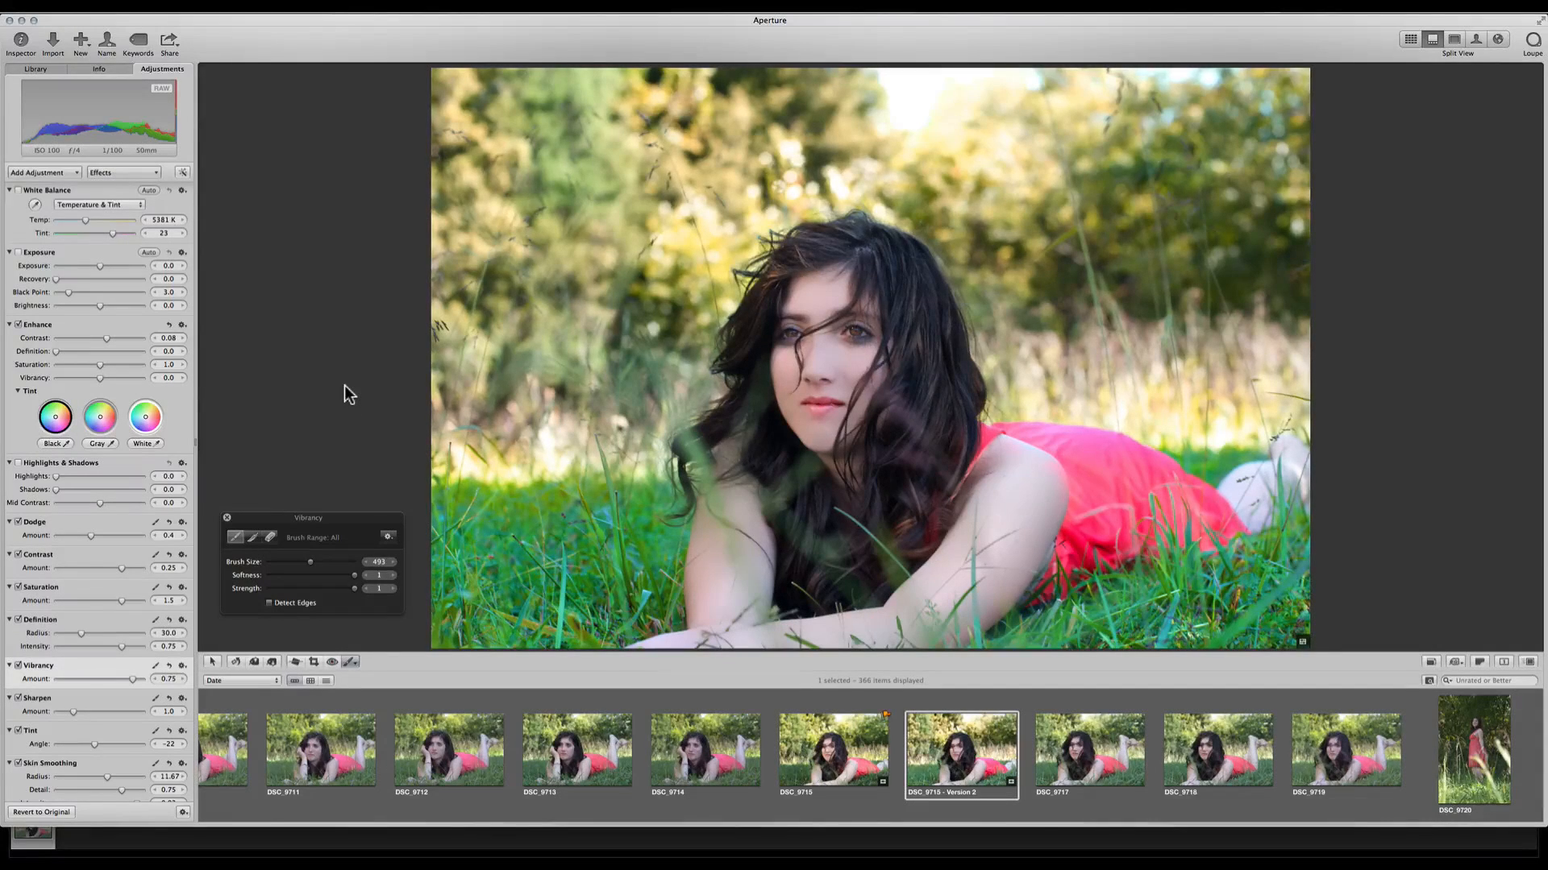
Compare the edited portrait with the original image by switching back and forth between them.
{"action": "left_click", "coordinate": [1479, 662]}
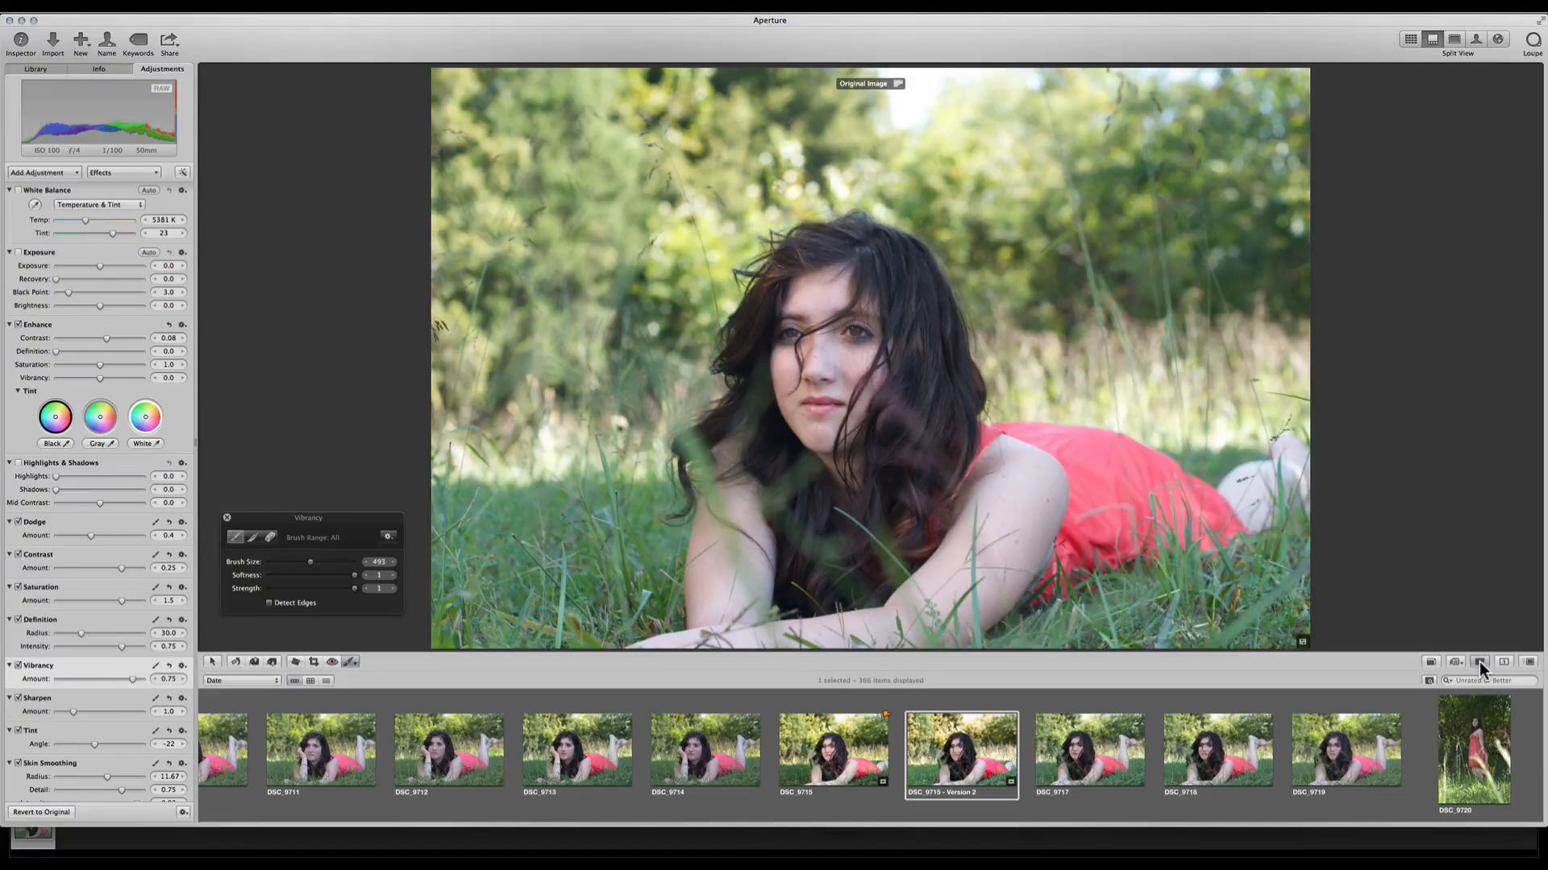
{"action": "left_click", "coordinate": [1478, 661]}
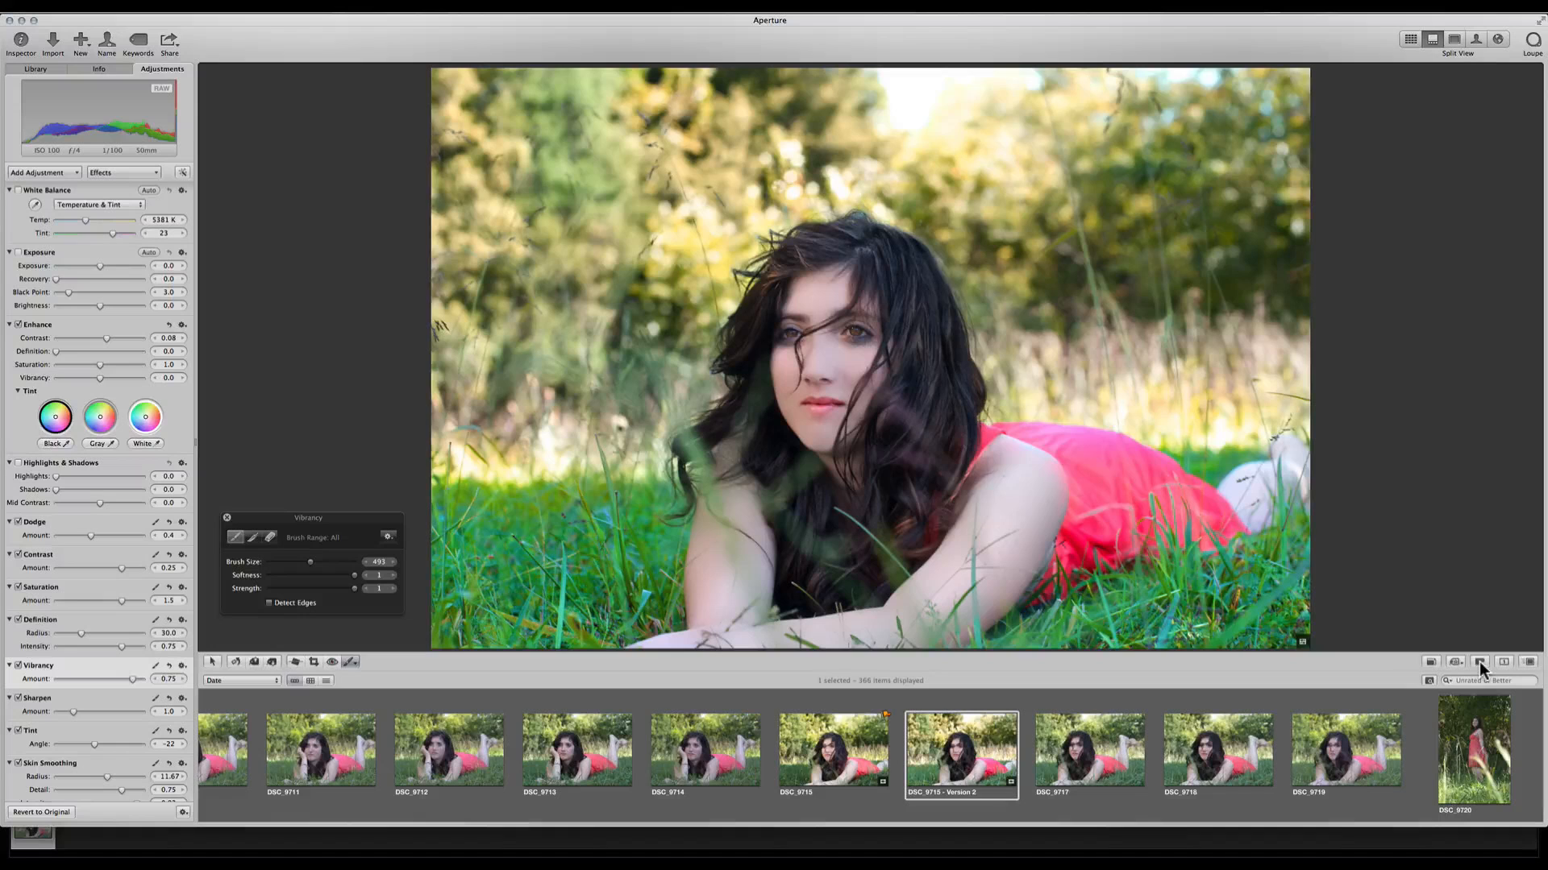
{"action": "left_click", "coordinate": [1479, 661]}
{"action": "left_click", "coordinate": [1478, 661]}
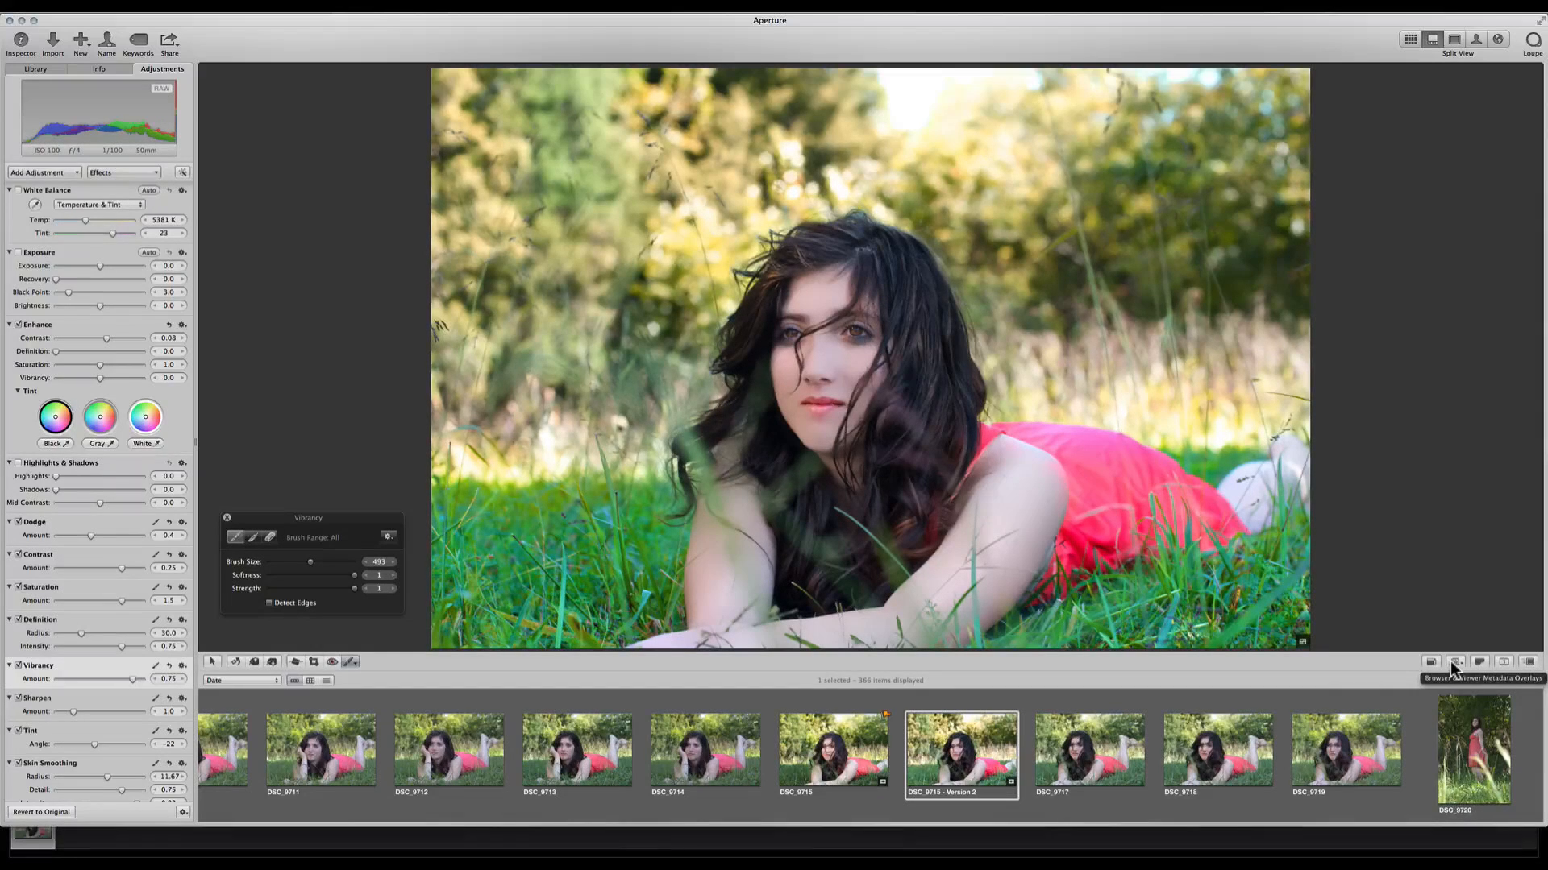
Switch to Lightroom and soften the skin with an Adjustment Brush, painting at Clarity -23 and lowering it to -51.
{"action": "key", "text": "super+Tab"}
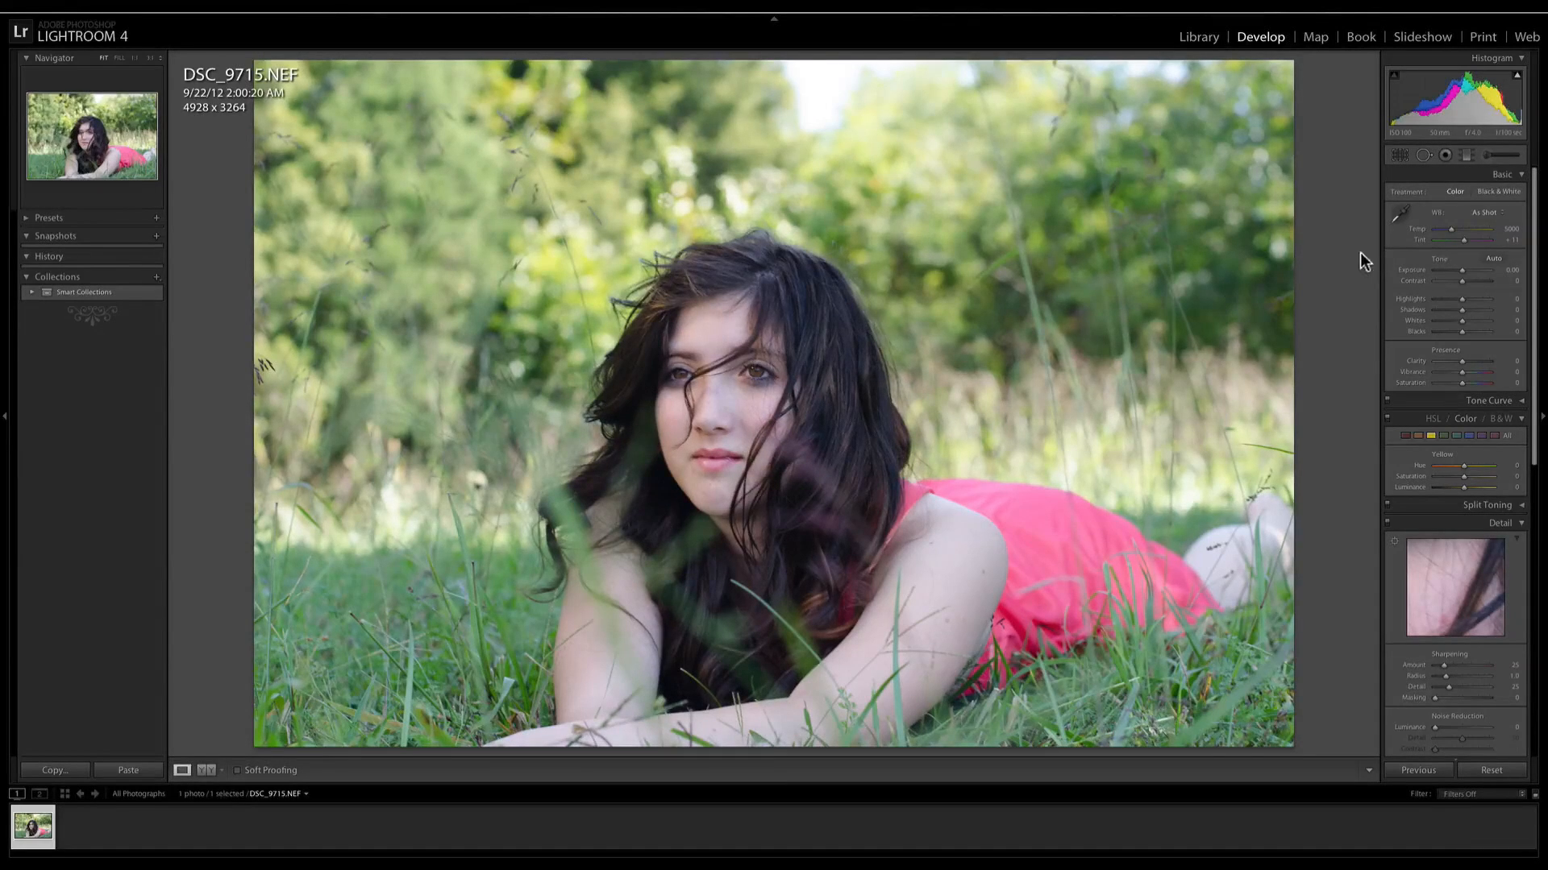
{"action": "left_click", "coordinate": [1491, 158]}
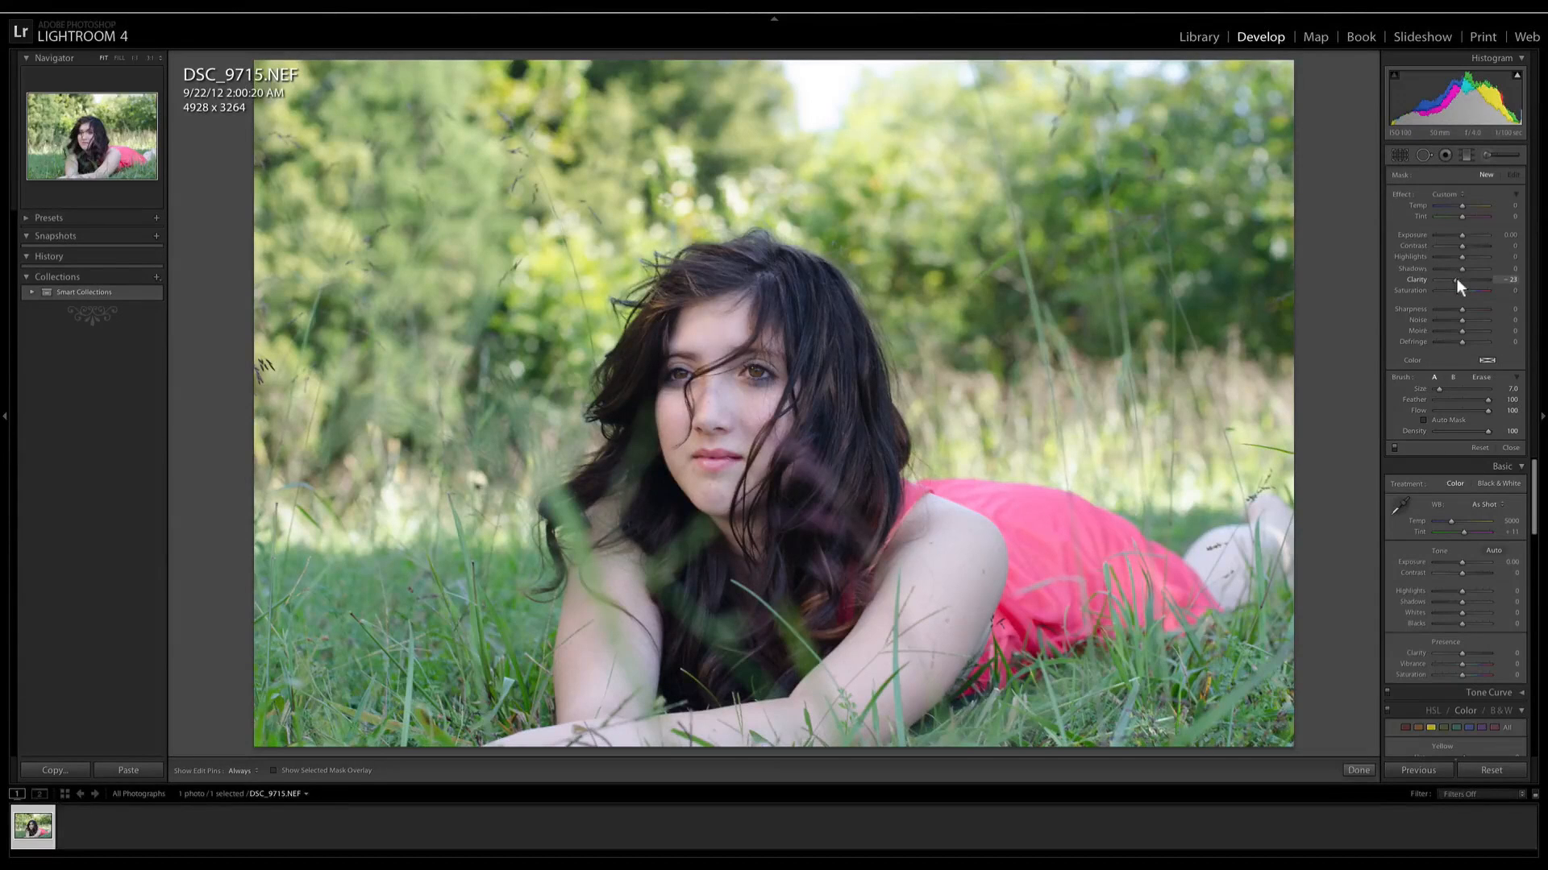
{"action": "key", "text": "h"}
{"action": "key", "text": "super+shift+z"}
{"action": "key", "text": "super+shift+z"}
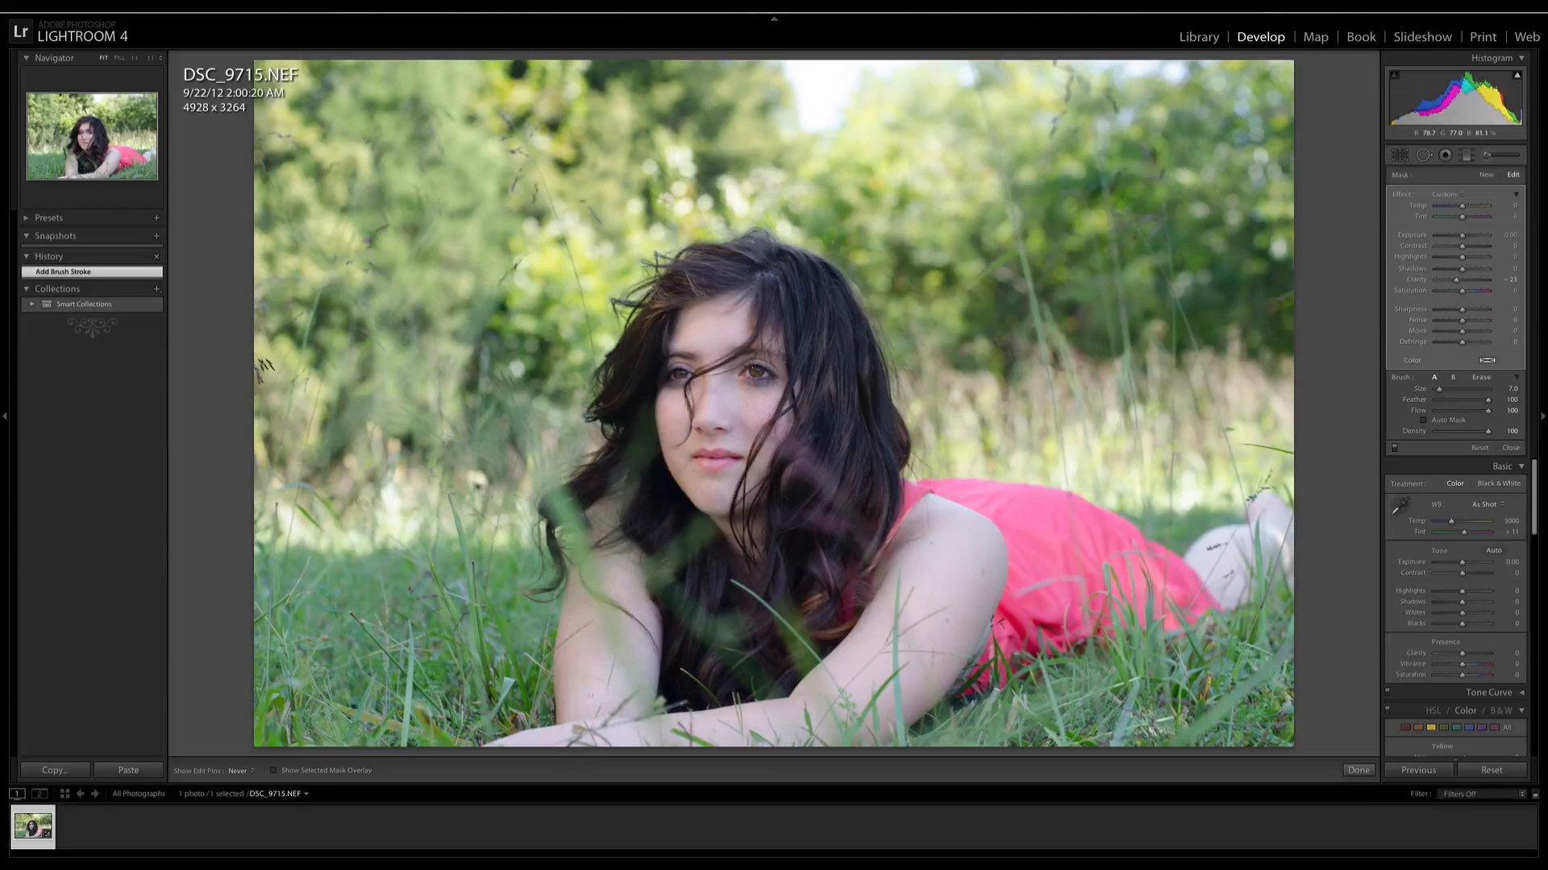
{"action": "key", "text": "super+shift+z"}
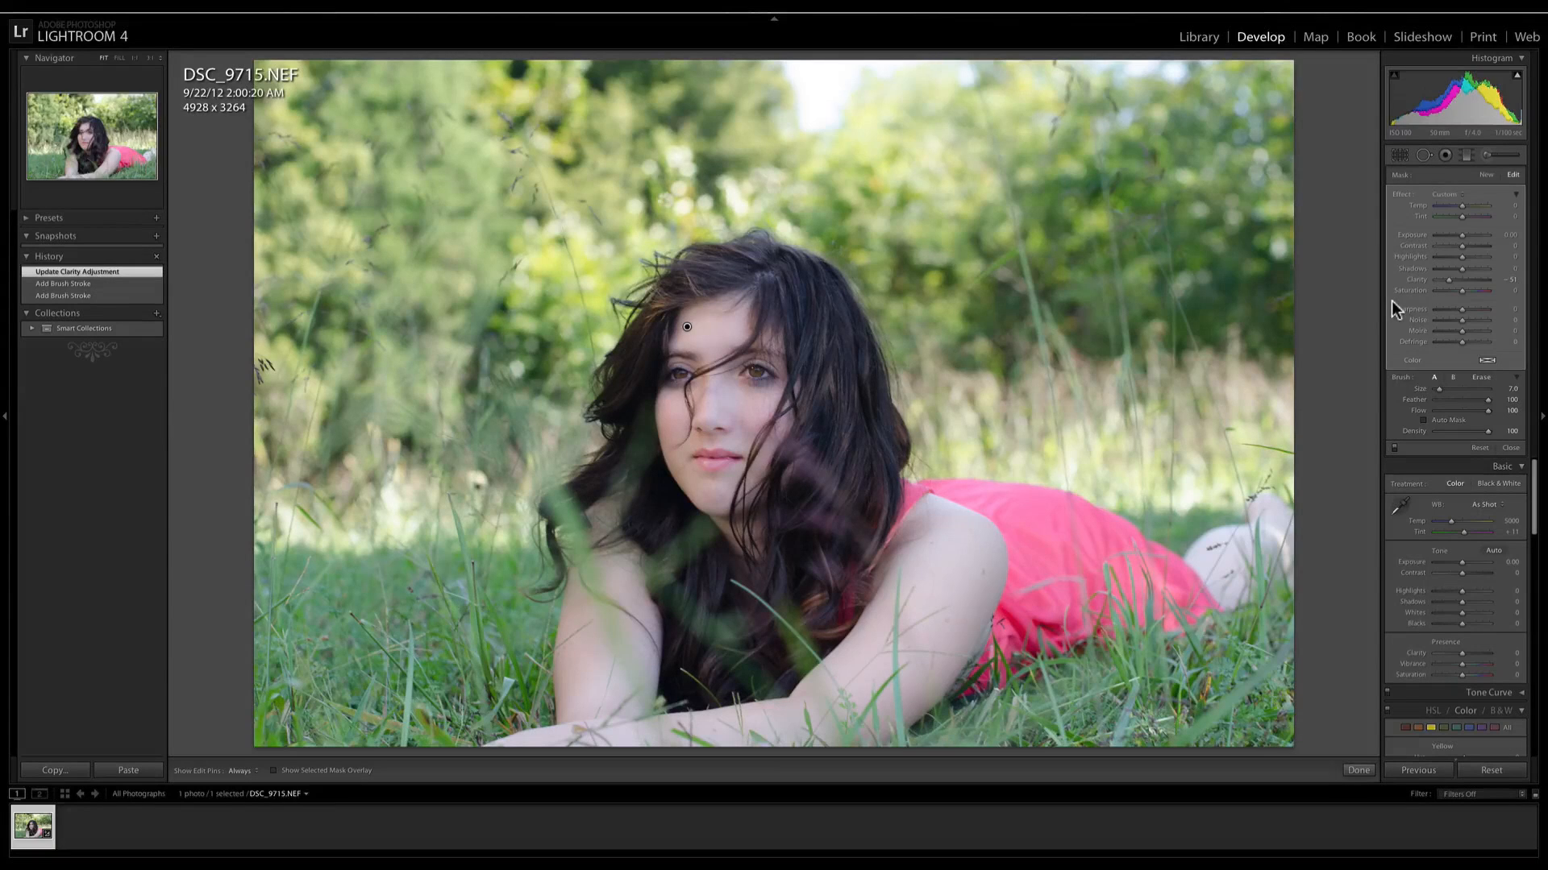
Start a new Adjustment Brush mask, paint over the background trees, and set its Tint to -63.
{"action": "left_click", "coordinate": [1486, 176]}
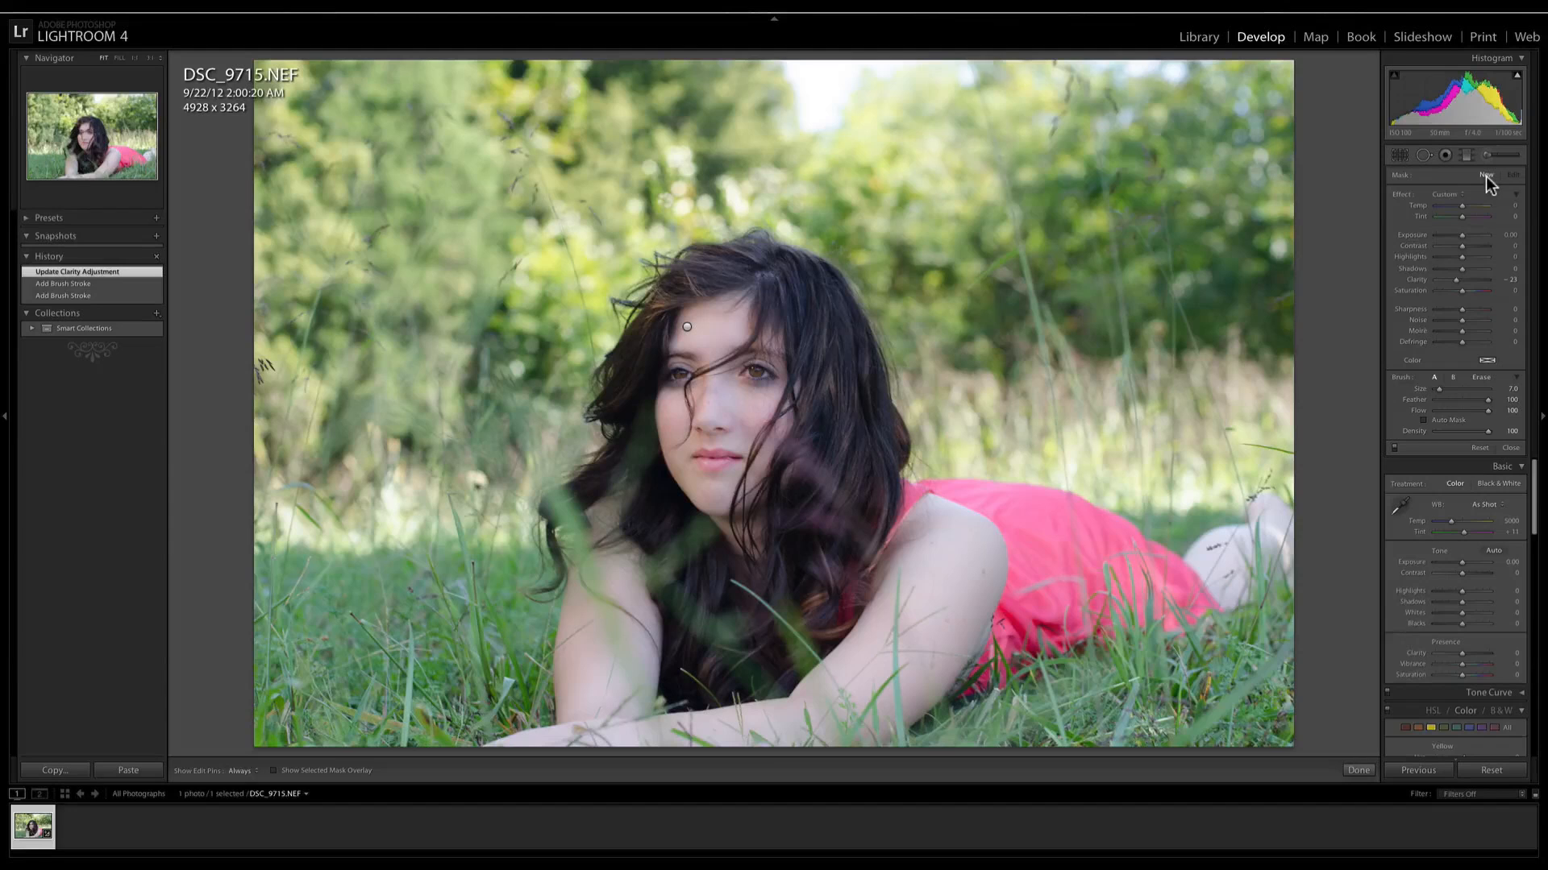
{"action": "key", "text": "alt"}
{"action": "key", "text": "alt"}
{"action": "key", "text": "h"}
{"action": "mouse_move", "coordinate": [974, 183]}
{"action": "left_mouse_down"}
{"action": "mouse_move", "coordinate": [1197, 270]}
{"action": "mouse_move", "coordinate": [1334, 231]}
{"action": "left_mouse_up"}
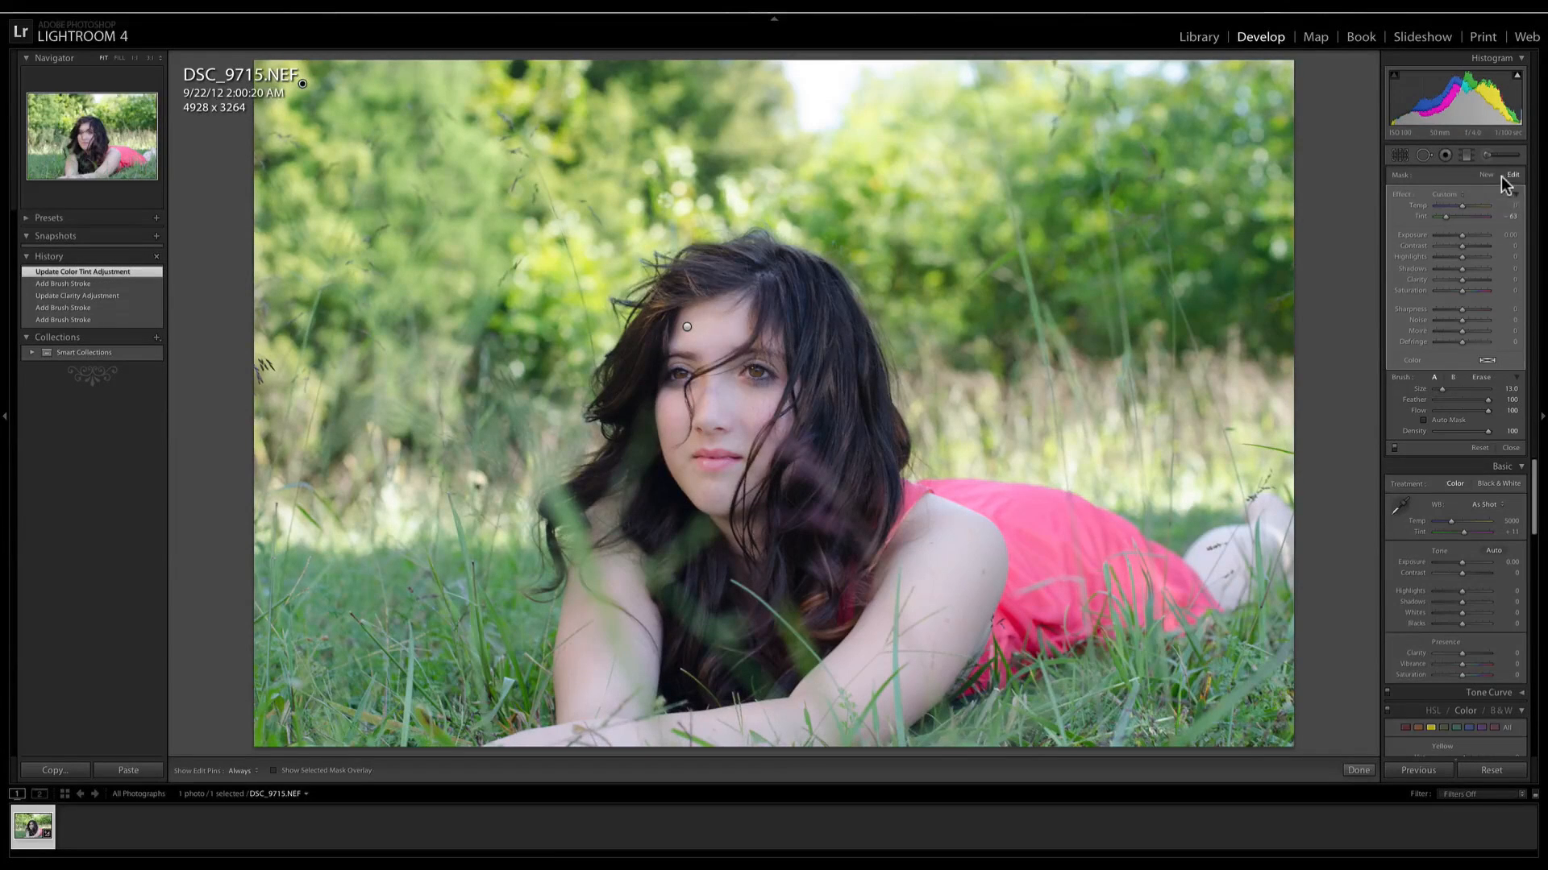
Paint additional strokes over the background trees with the current green-tint mask, hiding the edit pins.
{"action": "key", "text": "h"}
{"action": "left_click_drag", "start_coordinate": [900, 350], "coordinate": [968, 346]}
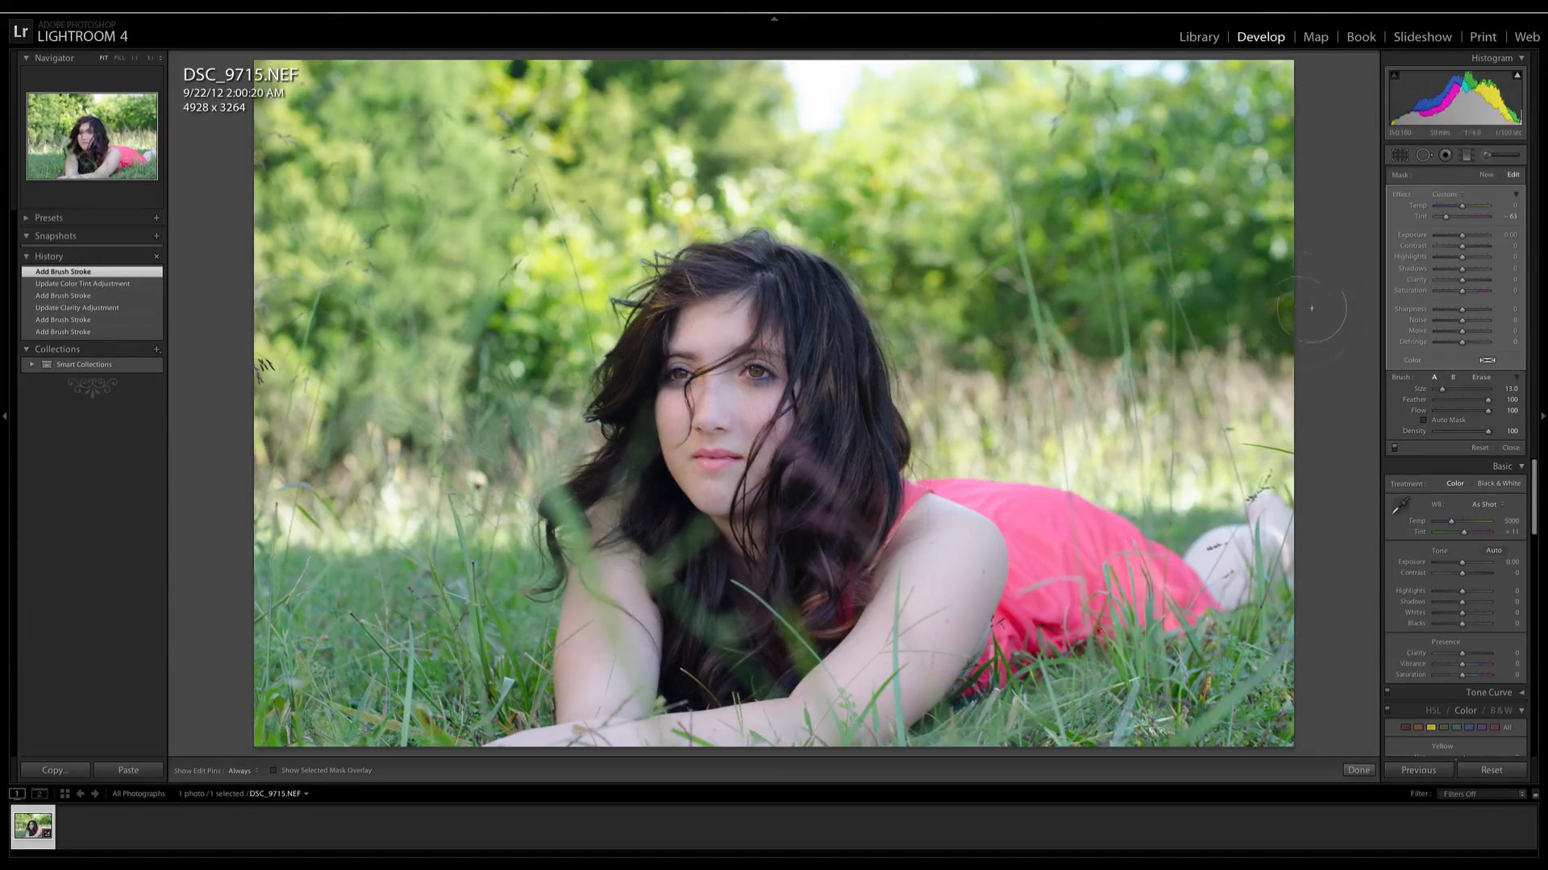
{"action": "left_click_drag", "start_coordinate": [1311, 308], "coordinate": [1317, 303]}
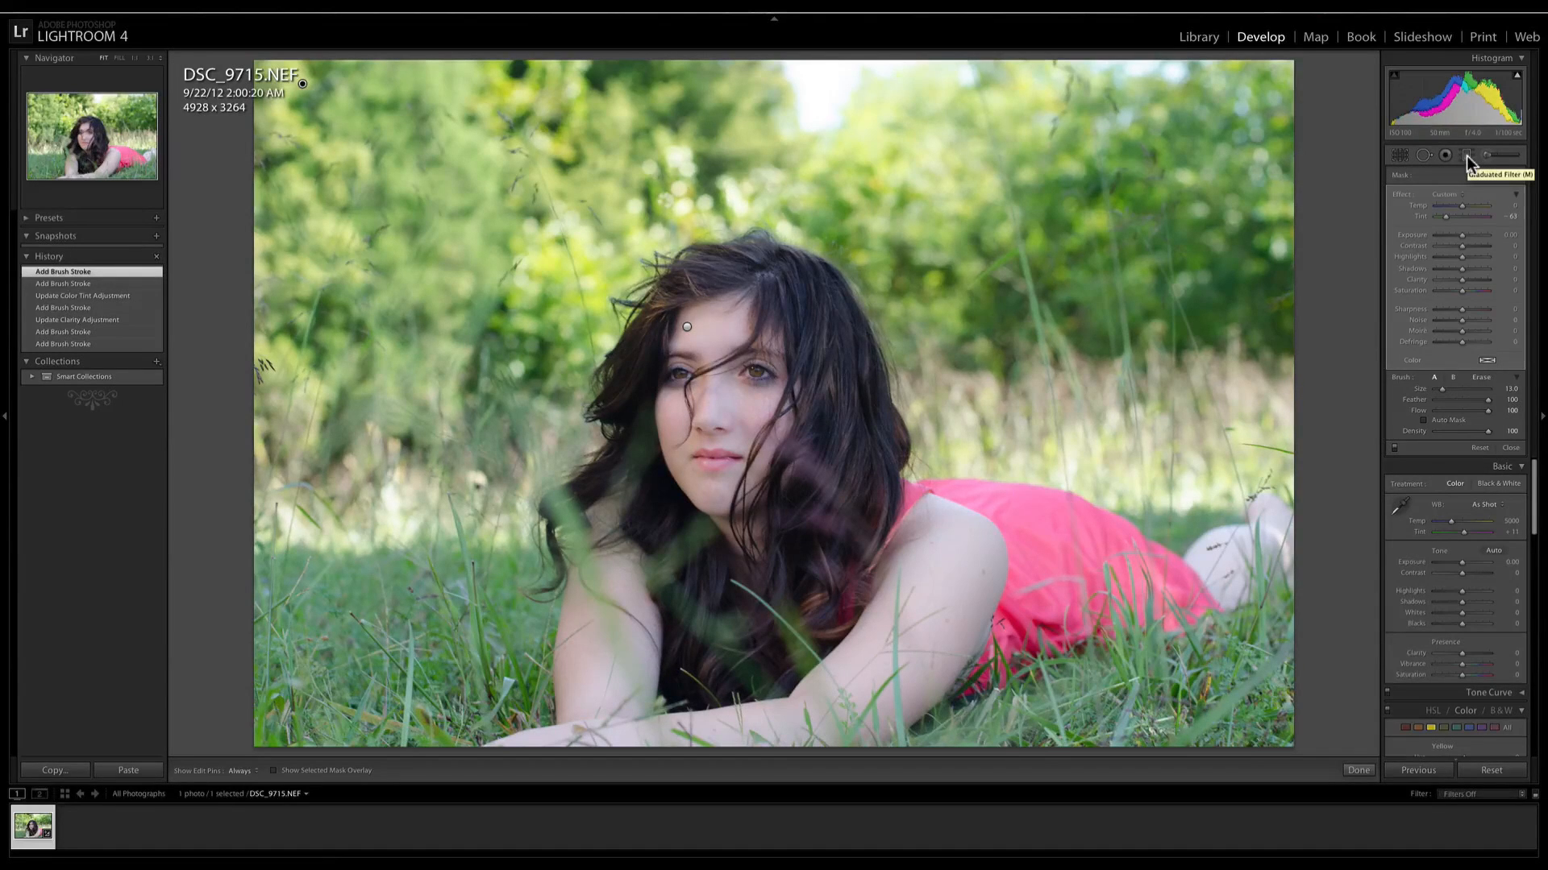
Create a new brush mask over the foreground grass, adjusting Exposure, raising Contrast to 51 and setting Tint to -61.
{"action": "left_click", "coordinate": [1467, 156]}
{"action": "left_click", "coordinate": [1488, 174]}
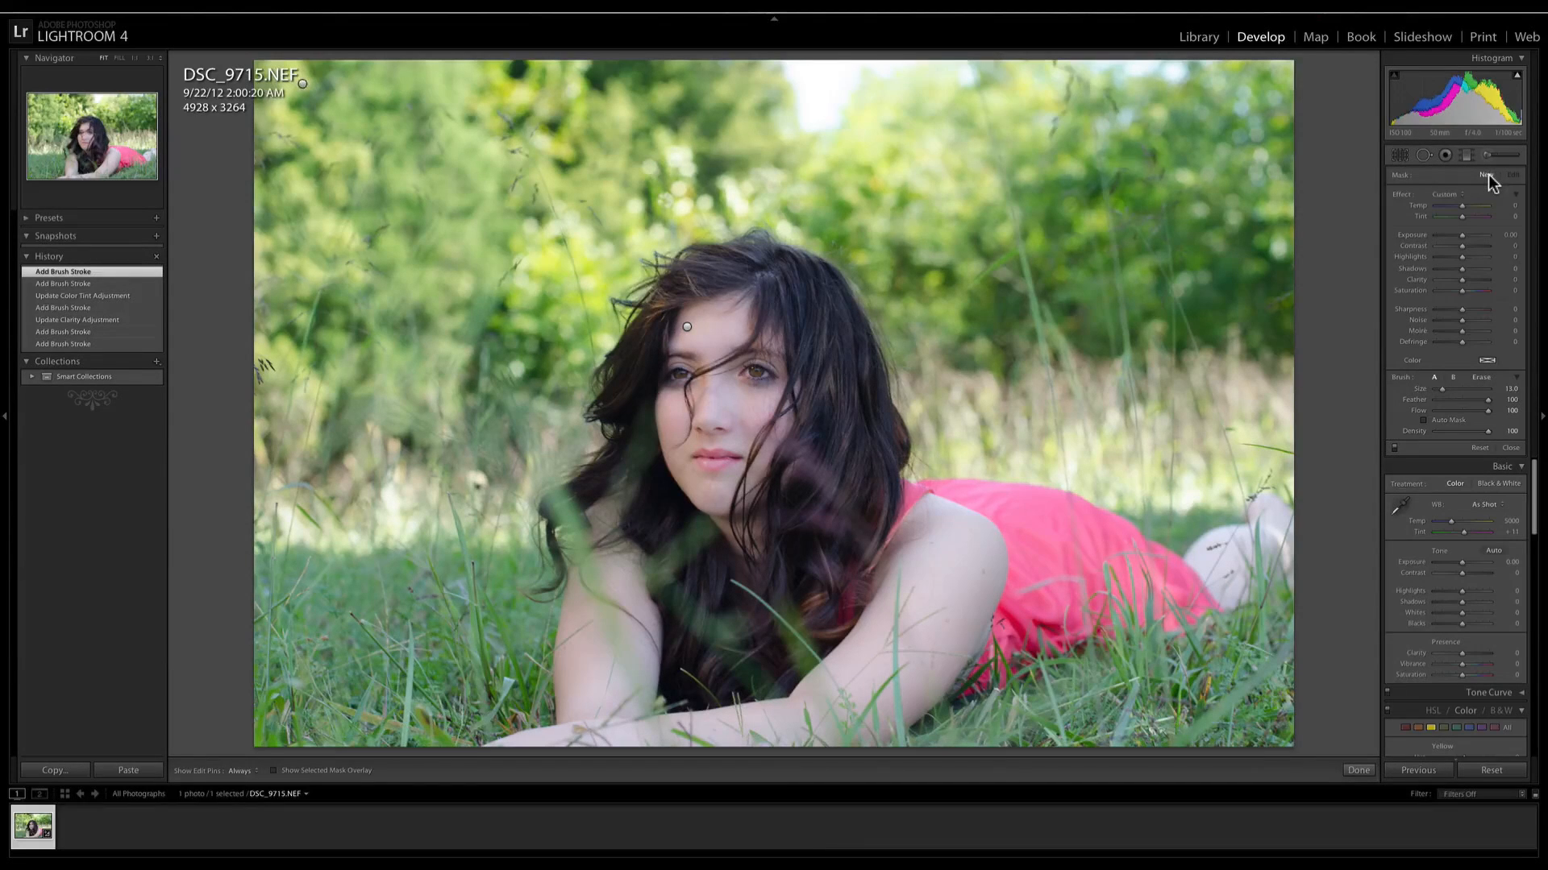
{"action": "key", "text": "alt"}
{"action": "key", "text": "h"}
{"action": "left_click", "coordinate": [1258, 657]}
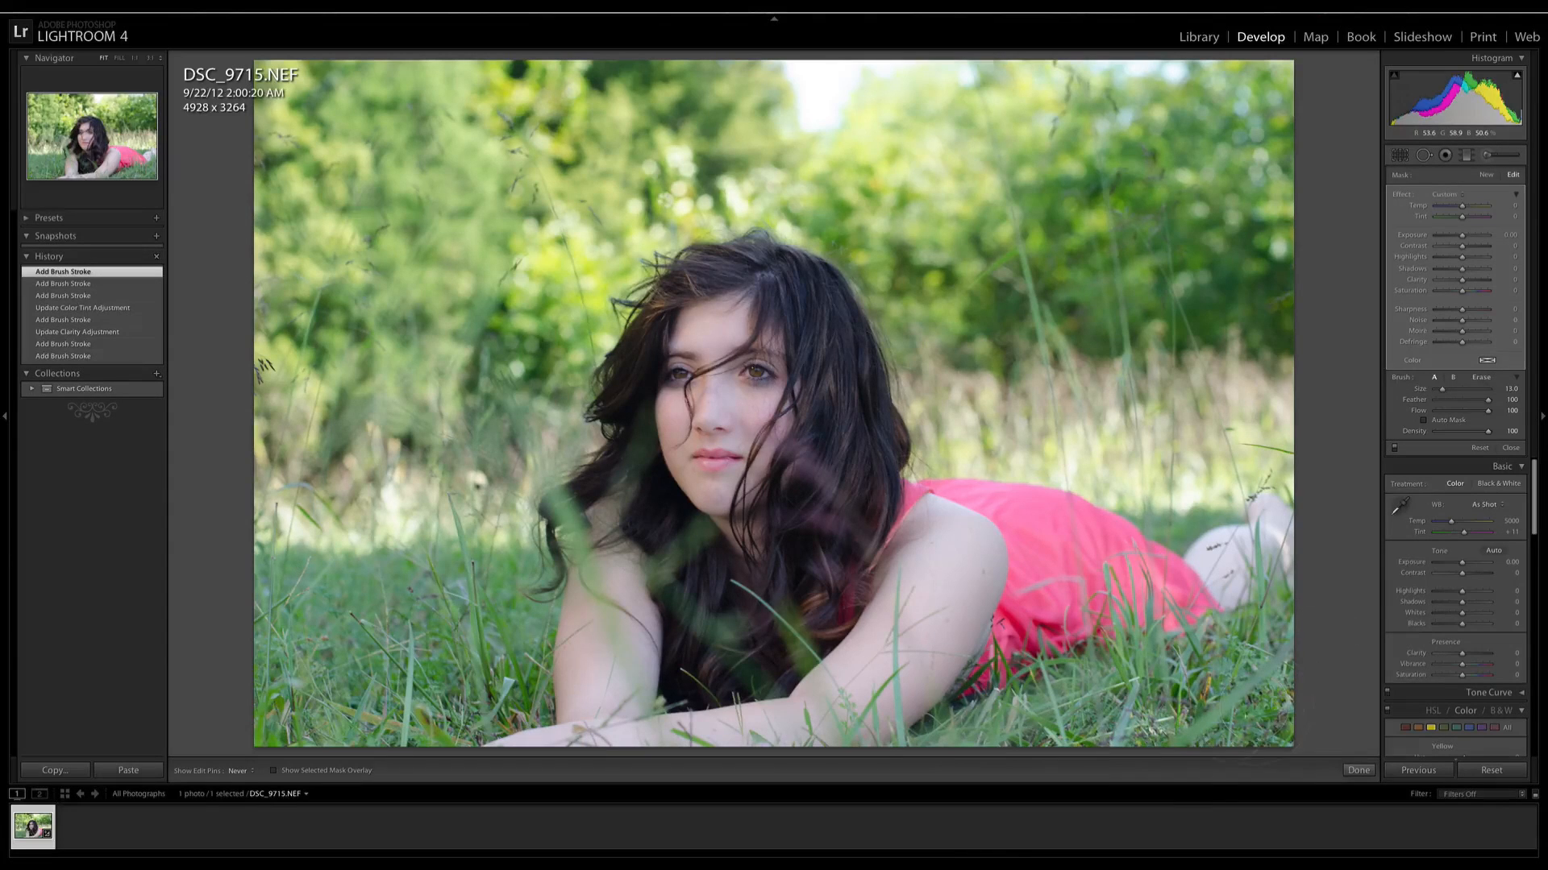
{"action": "key", "text": "h"}
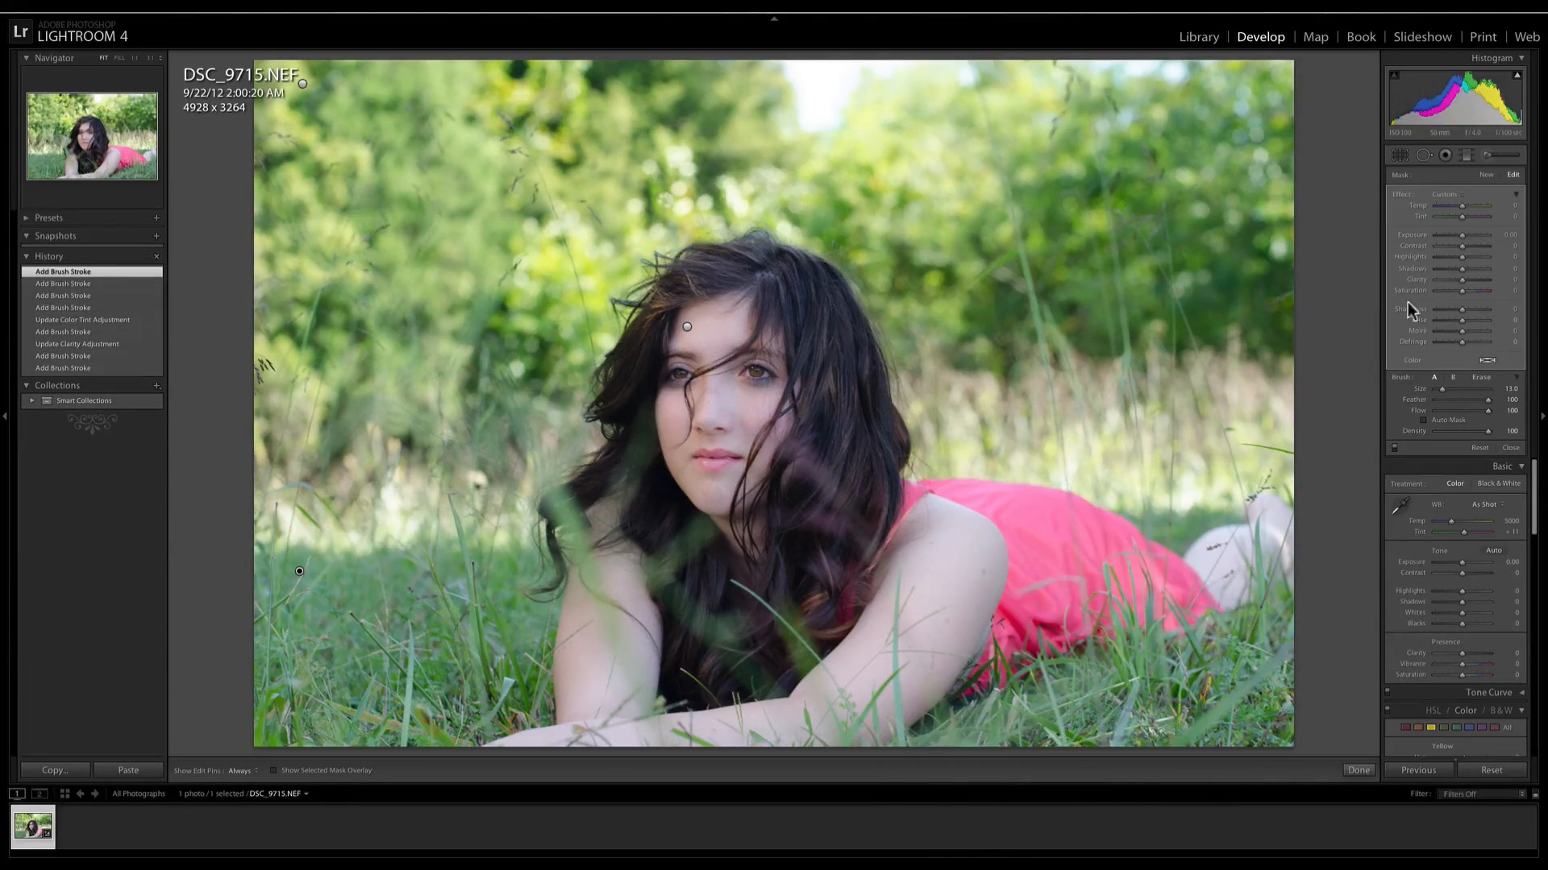
{"action": "left_click_drag", "start_coordinate": [1458, 235], "coordinate": [1457, 234]}
{"action": "left_click", "coordinate": [1462, 239]}
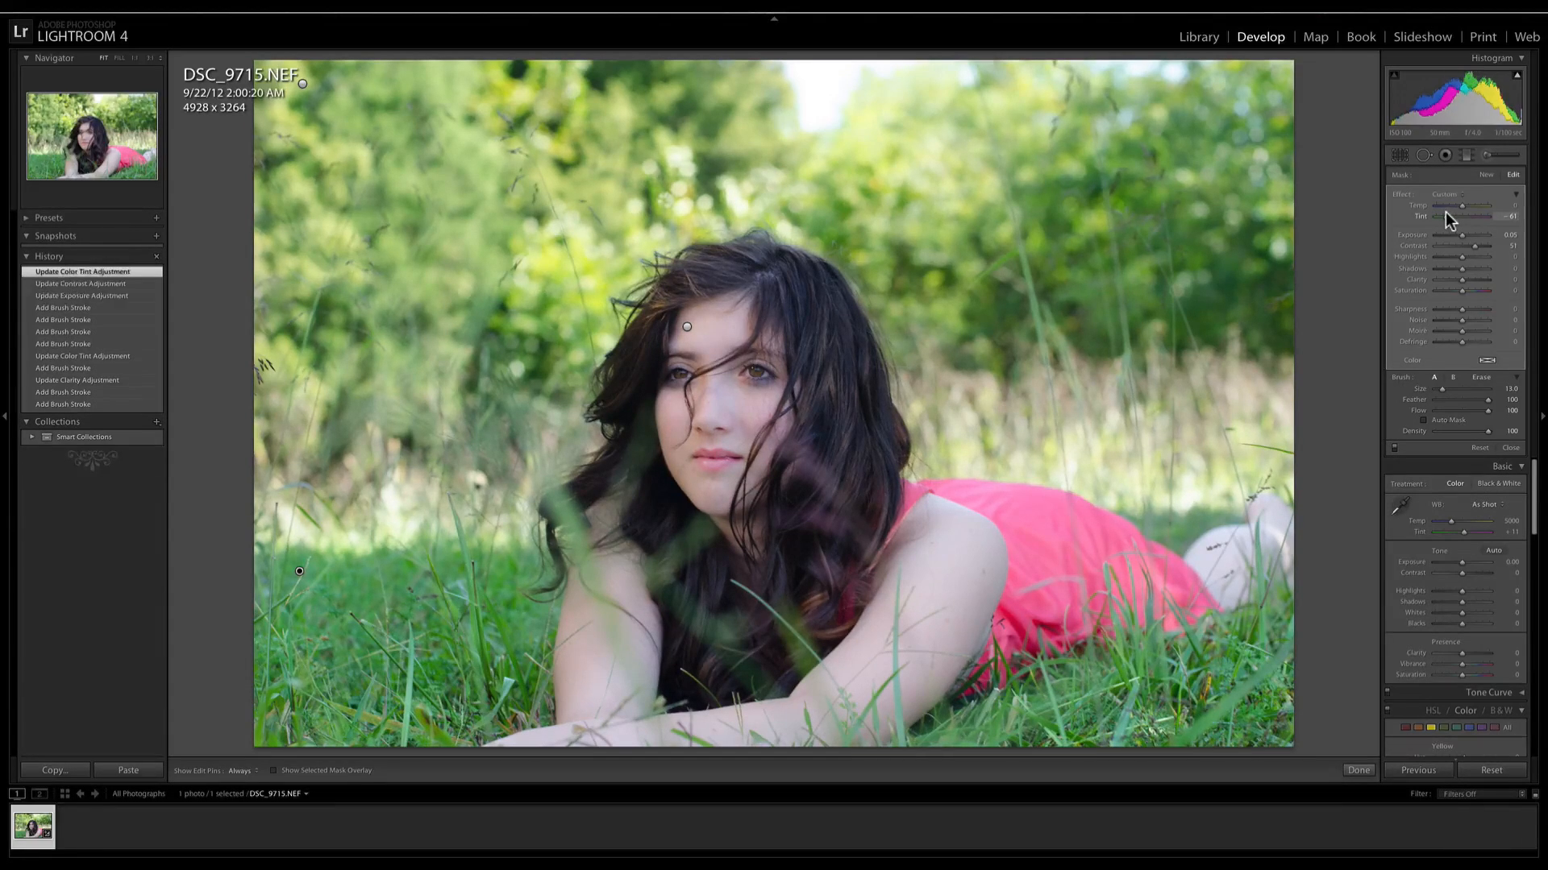
Start a new brush mask with the effects reset, paint over the pink dress, and set its Saturation to 76.
{"action": "left_click", "coordinate": [1486, 175]}
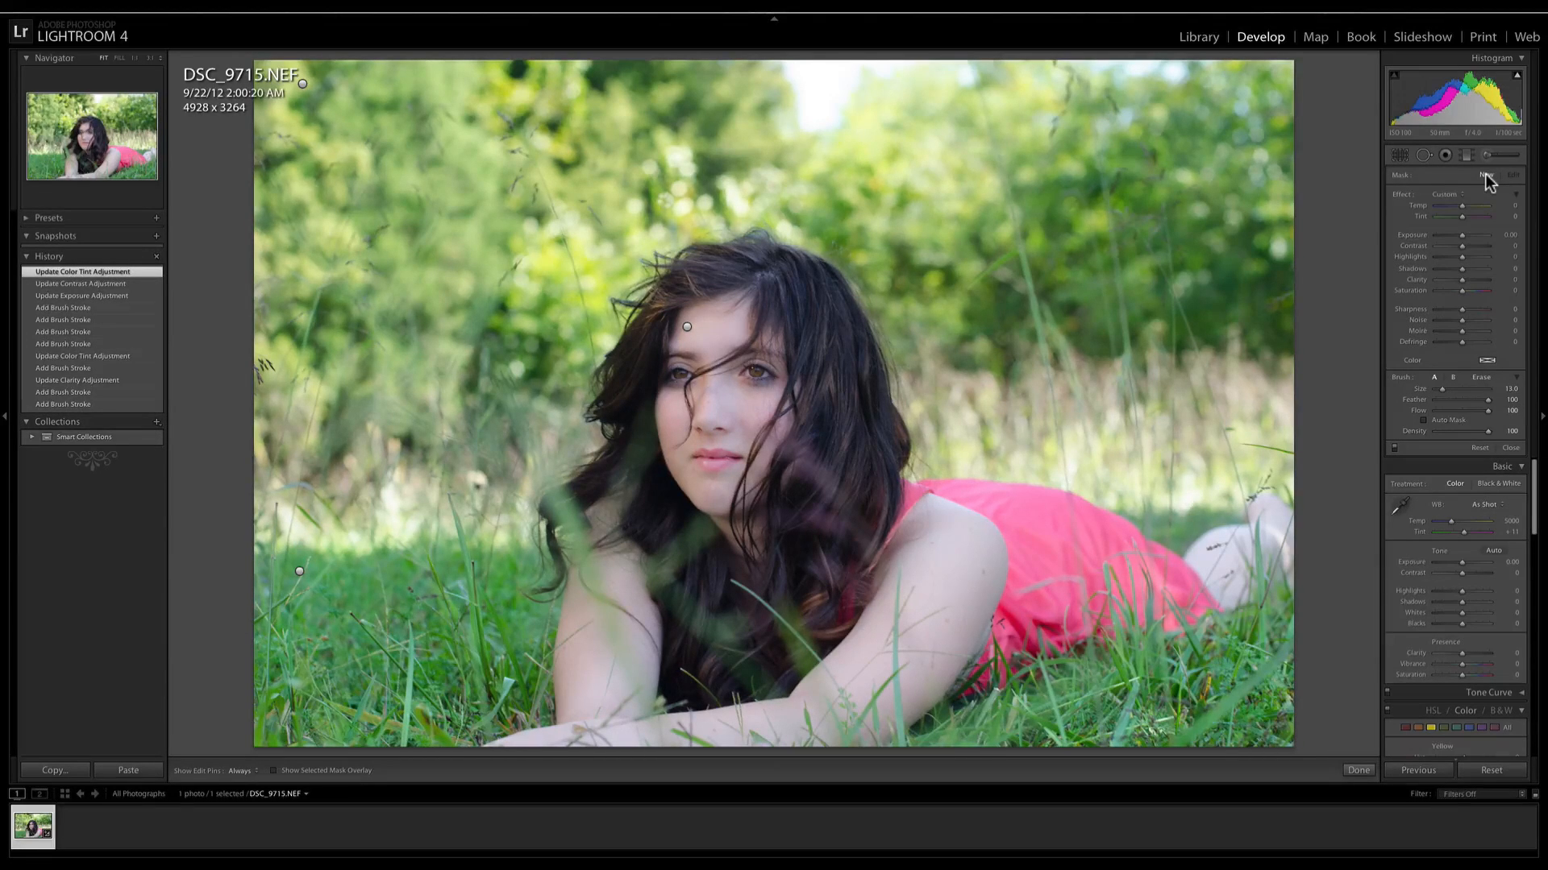
{"action": "key", "text": "alt"}
{"action": "key", "text": "h"}
{"action": "left_click_drag", "start_coordinate": [1034, 509], "coordinate": [1193, 572]}
{"action": "key", "text": "h"}
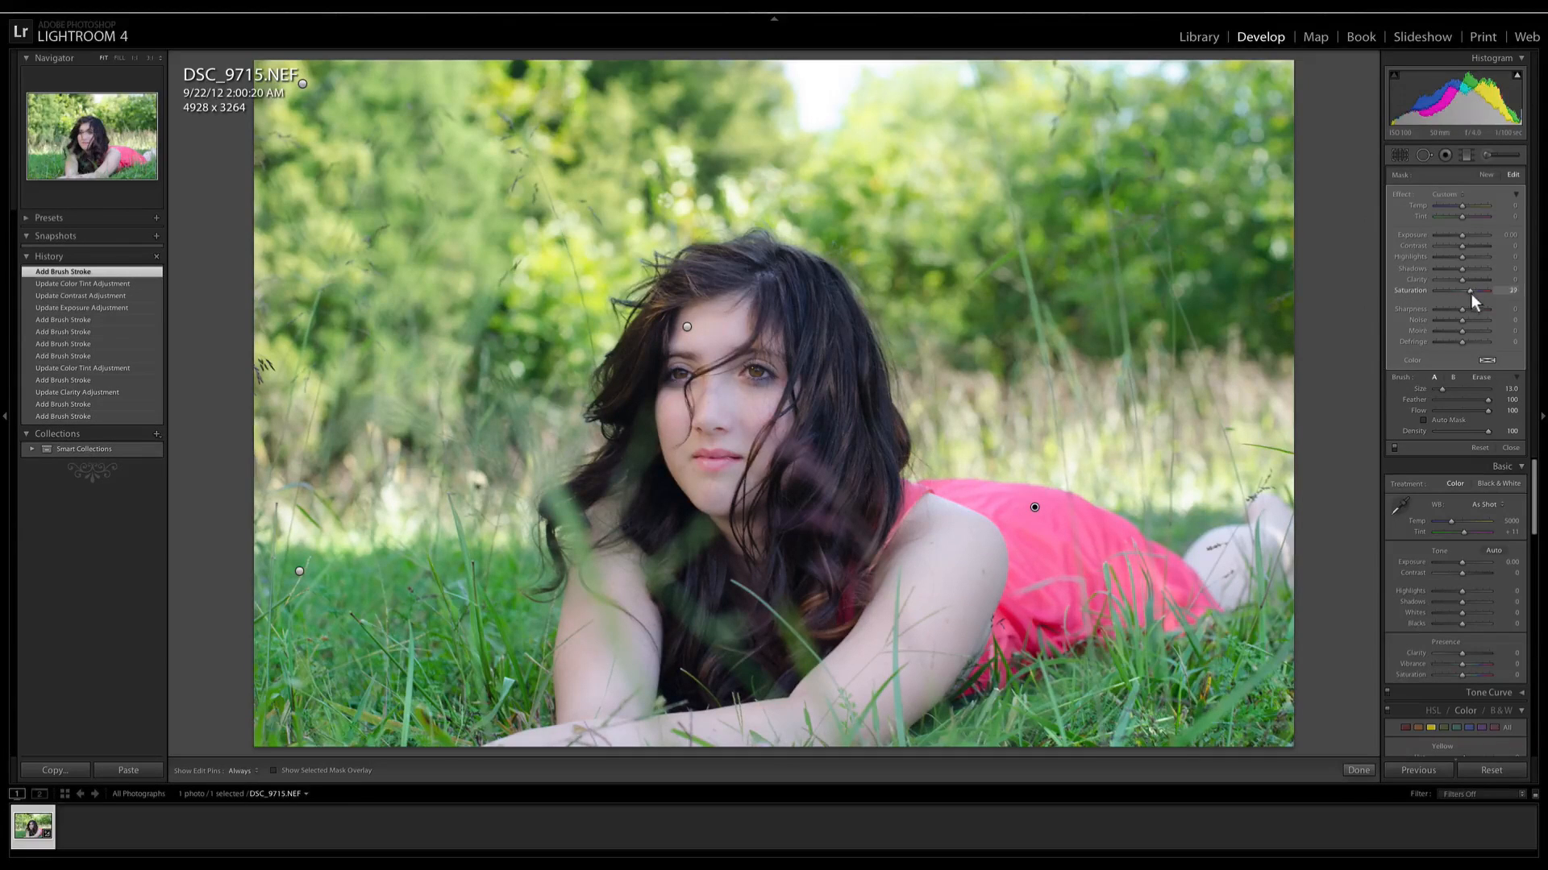
{"action": "left_click_drag", "start_coordinate": [1474, 295], "coordinate": [1478, 298]}
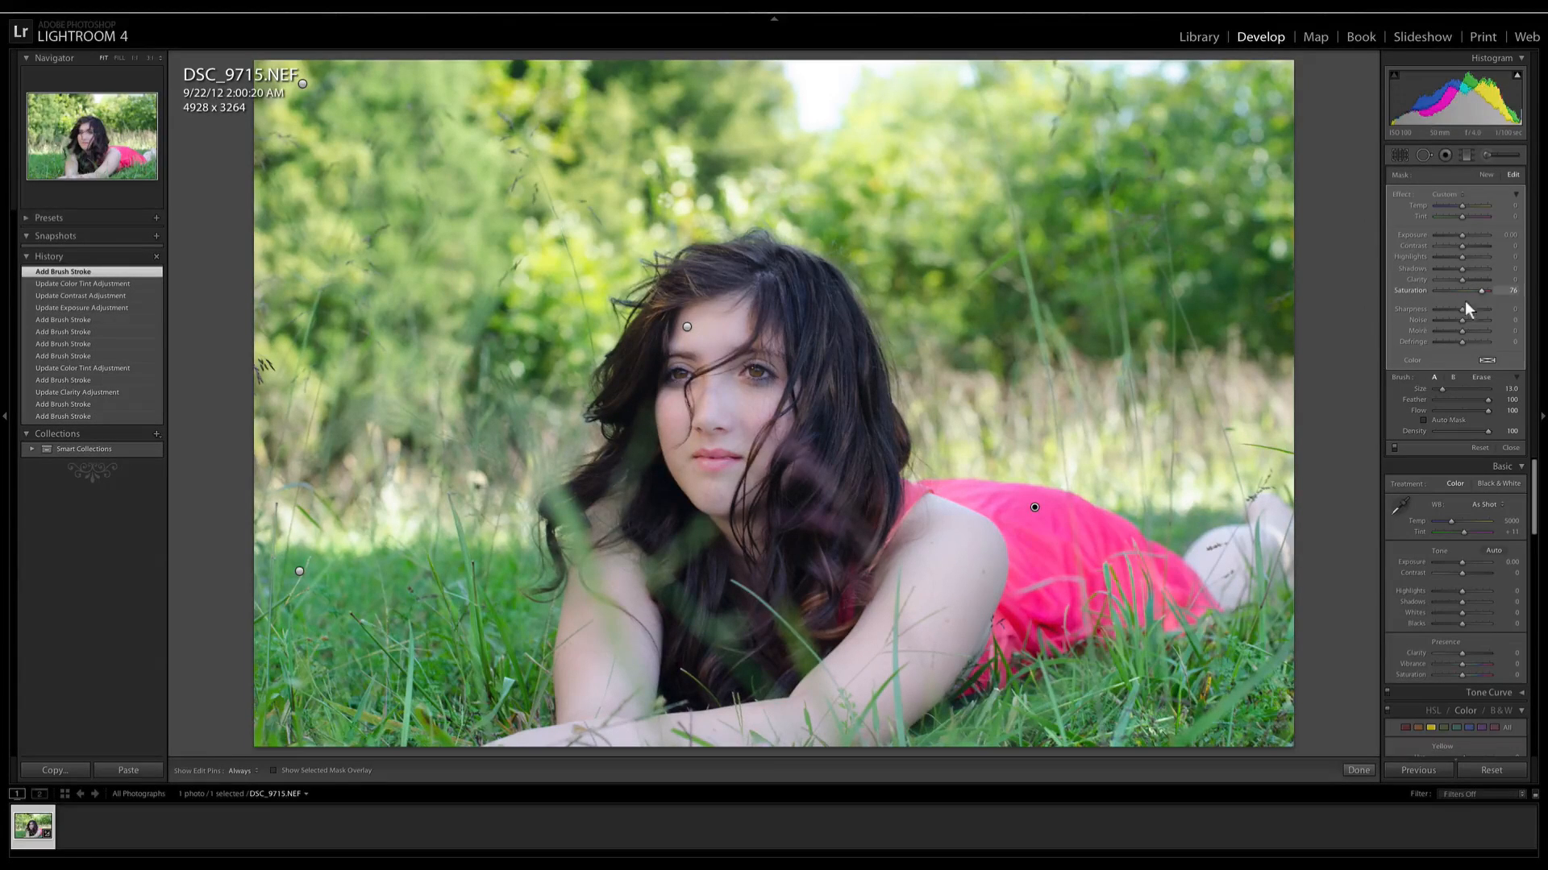
Reduce the brush size to 5.0 and paint the remaining edges and lower folds of the dress.
{"action": "scroll", "coordinate": [978, 490], "scroll_direction": "down", "scroll_amount": 10}
{"action": "scroll", "coordinate": [977, 490], "scroll_direction": "up", "scroll_amount": 2}
{"action": "left_click_drag", "start_coordinate": [990, 493], "coordinate": [918, 488]}
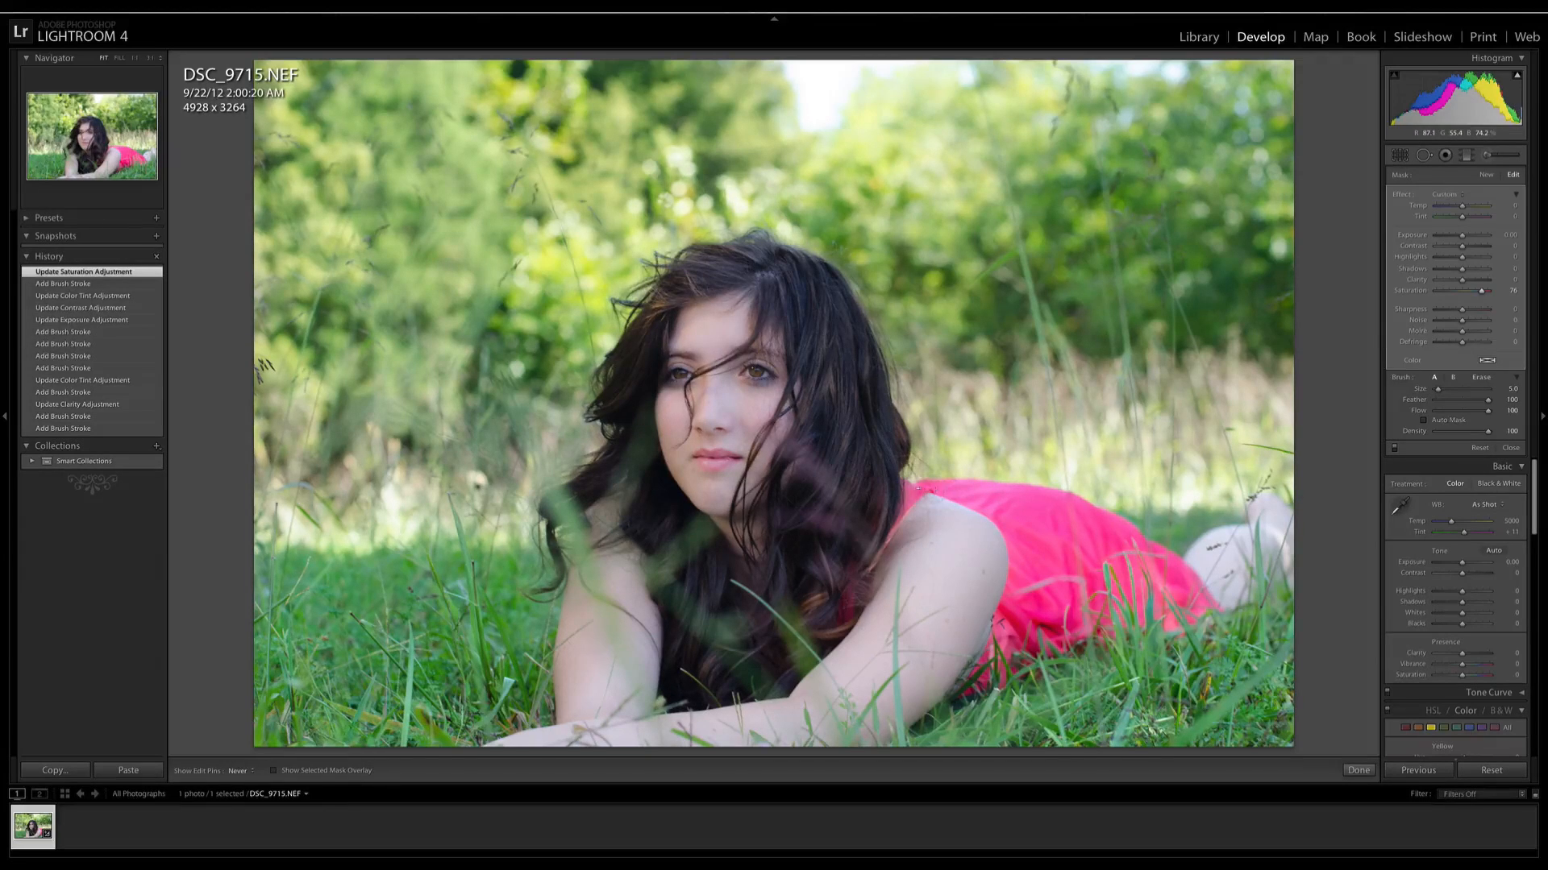
{"action": "left_click", "coordinate": [846, 518]}
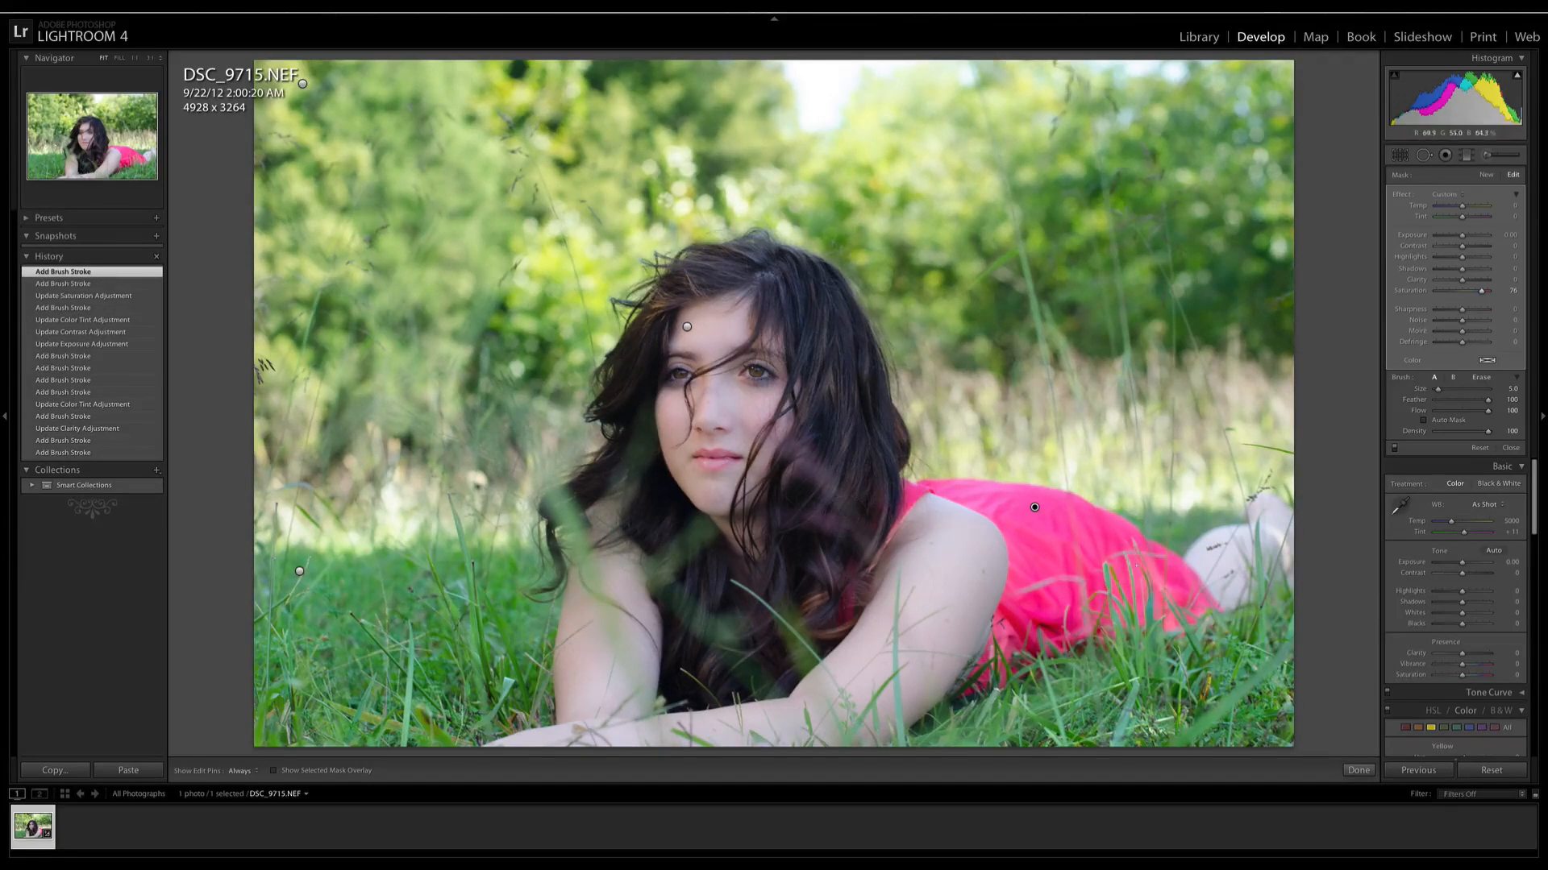
{"action": "left_click_drag", "start_coordinate": [1196, 595], "coordinate": [1173, 622]}
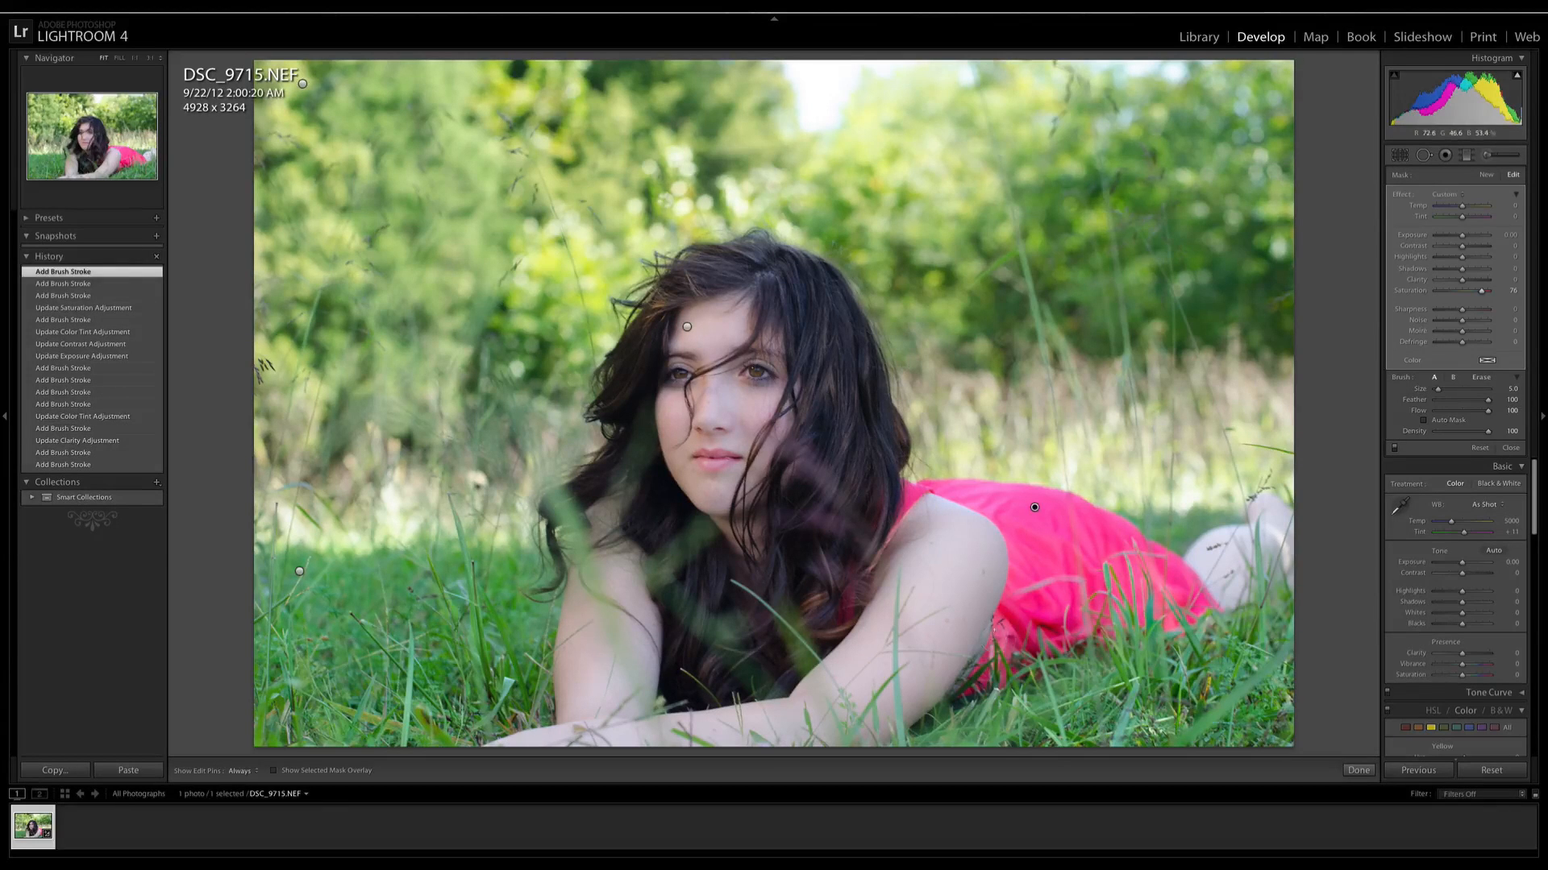
{"action": "left_click_drag", "start_coordinate": [1003, 614], "coordinate": [977, 671]}
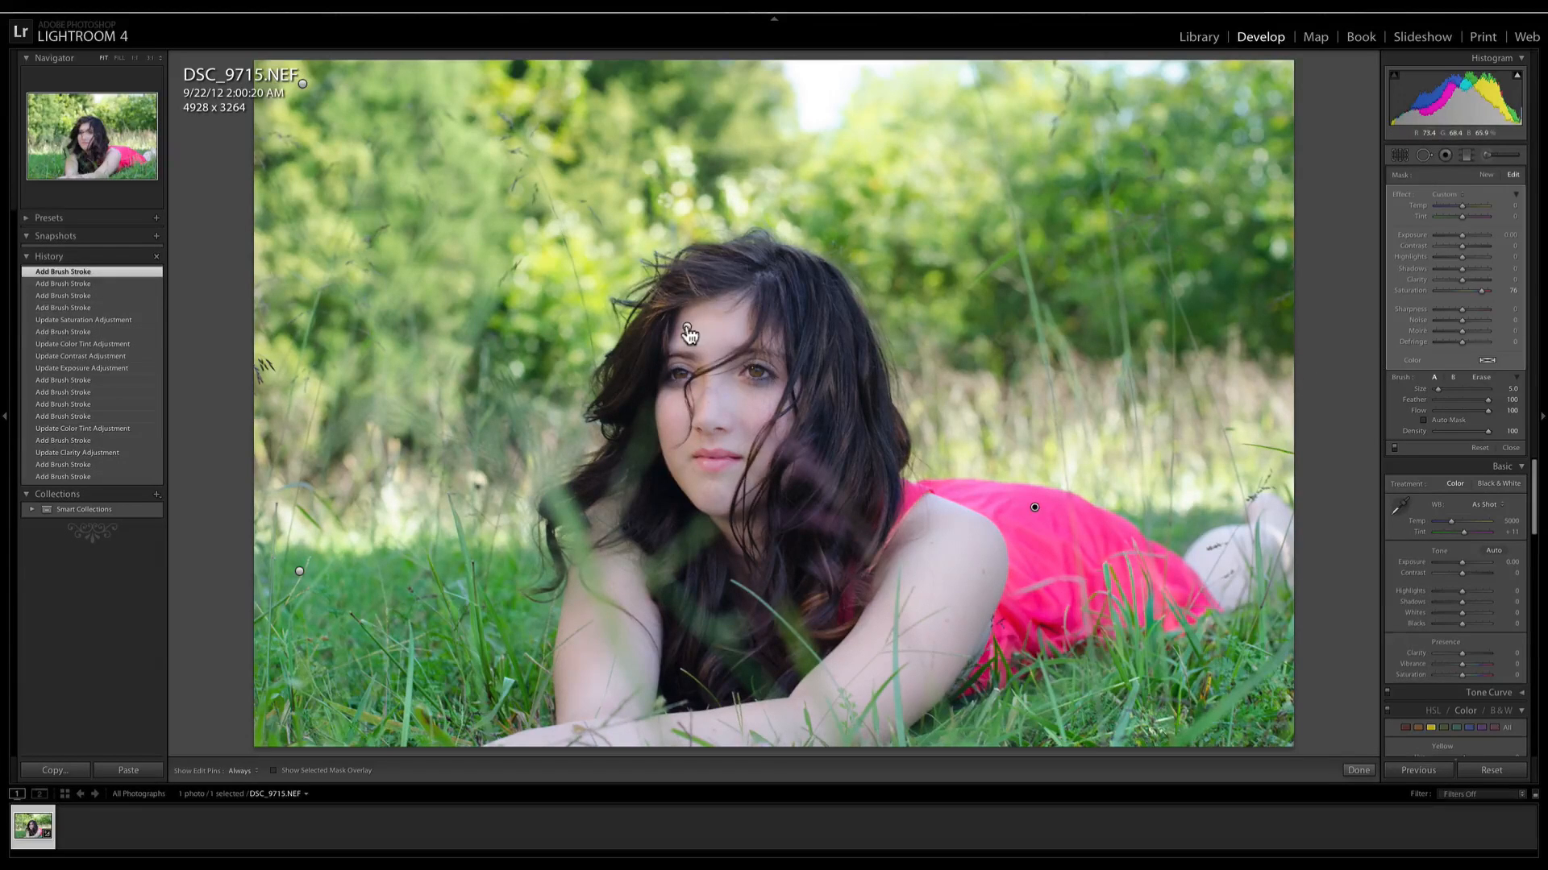
Reselect the skin-softening mask on the face and lower its Clarity to -79.
{"action": "left_click", "coordinate": [686, 329]}
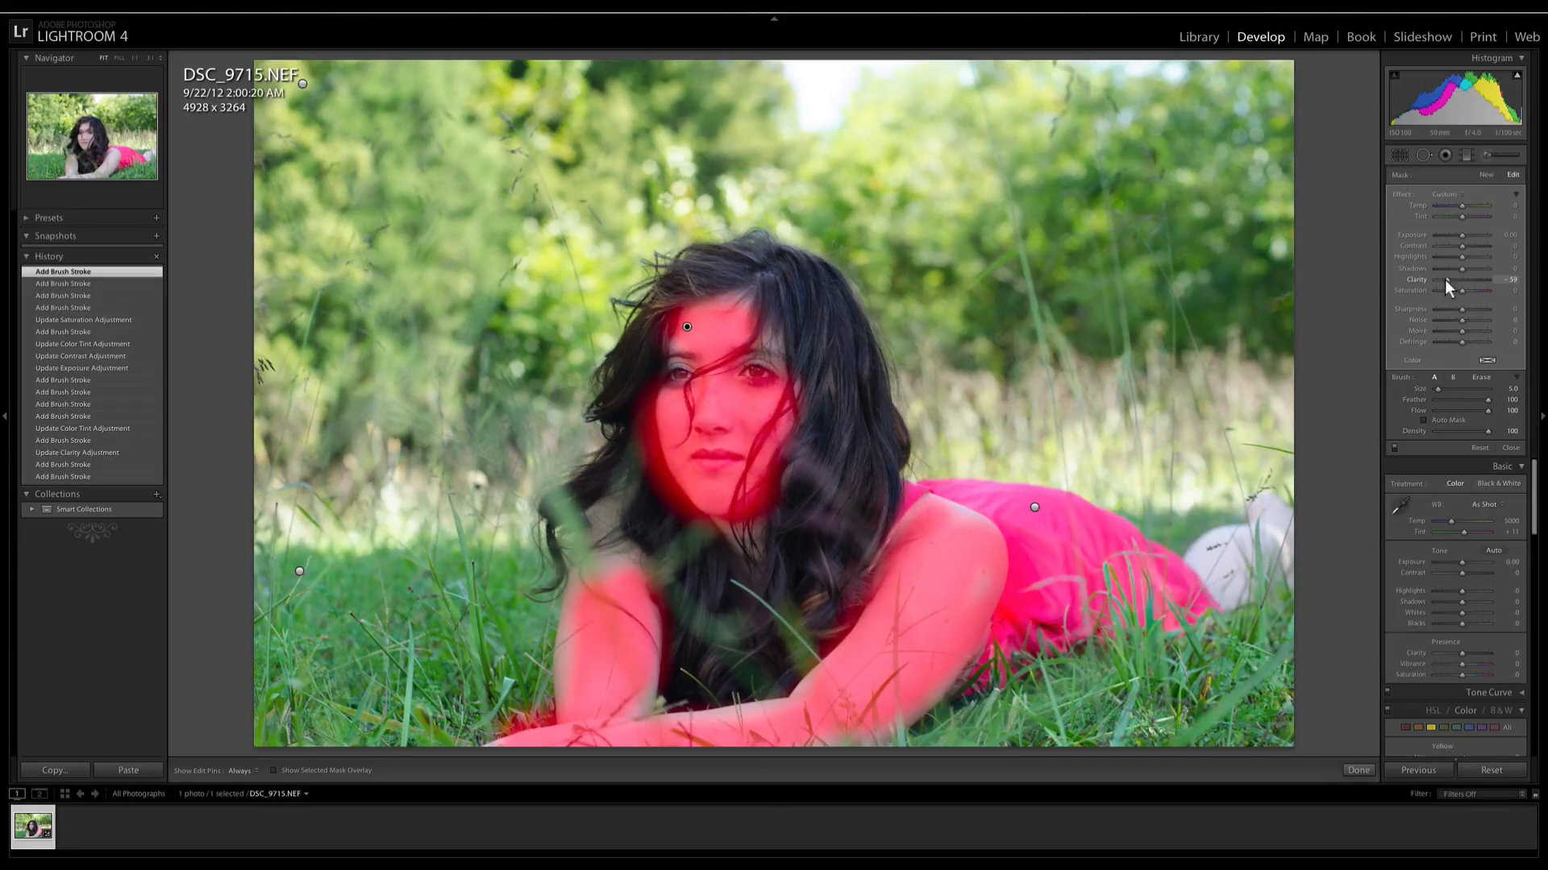
{"action": "left_click_drag", "start_coordinate": [1444, 279], "coordinate": [1444, 278]}
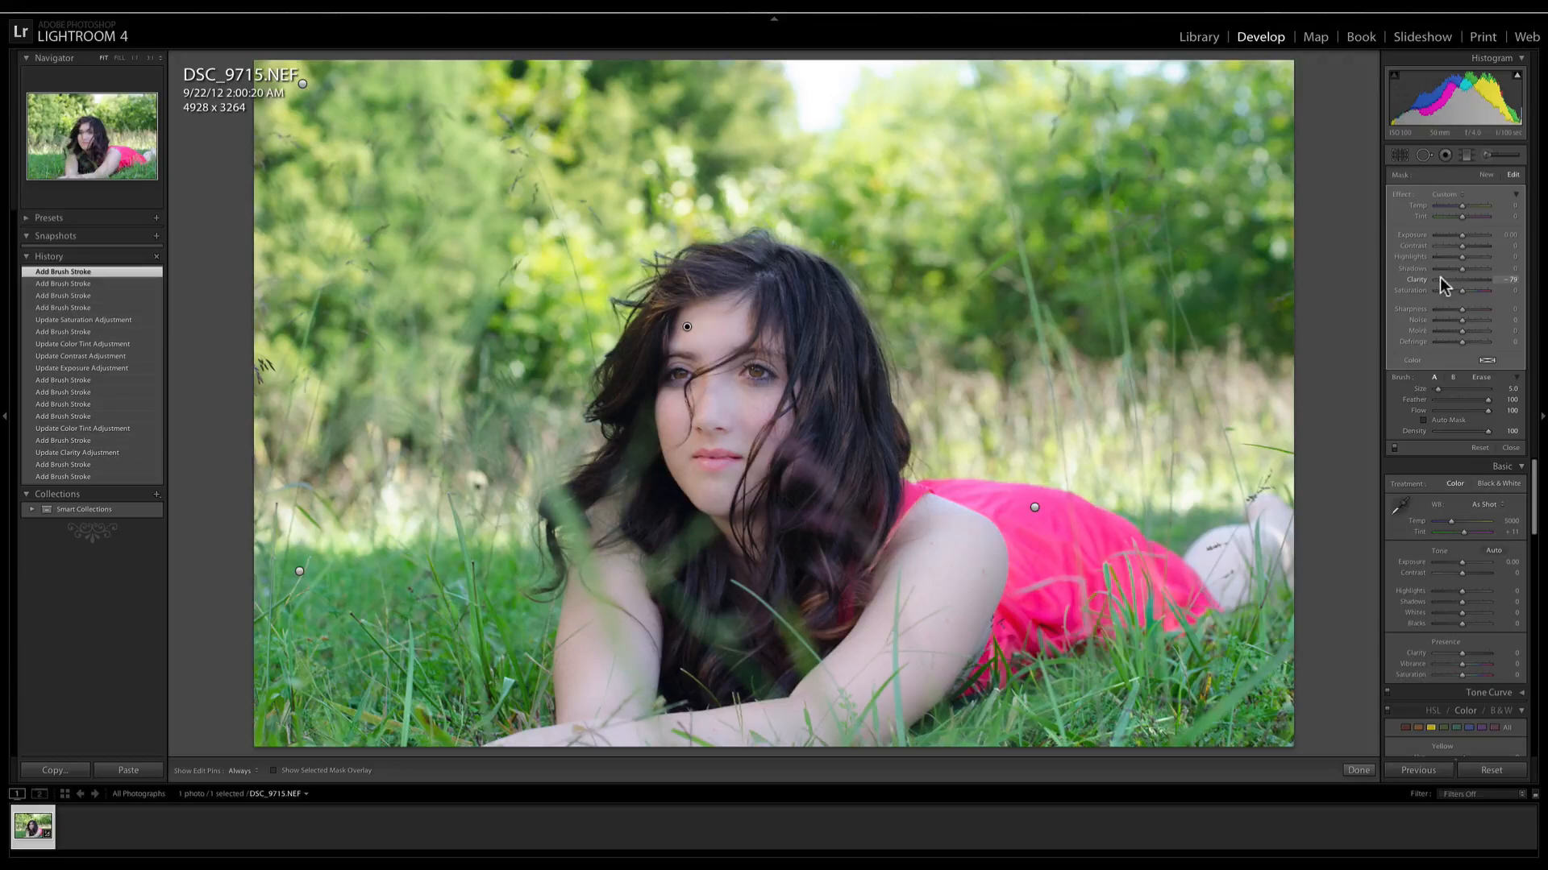
{"action": "left_click_drag", "start_coordinate": [1439, 277], "coordinate": [1439, 278]}
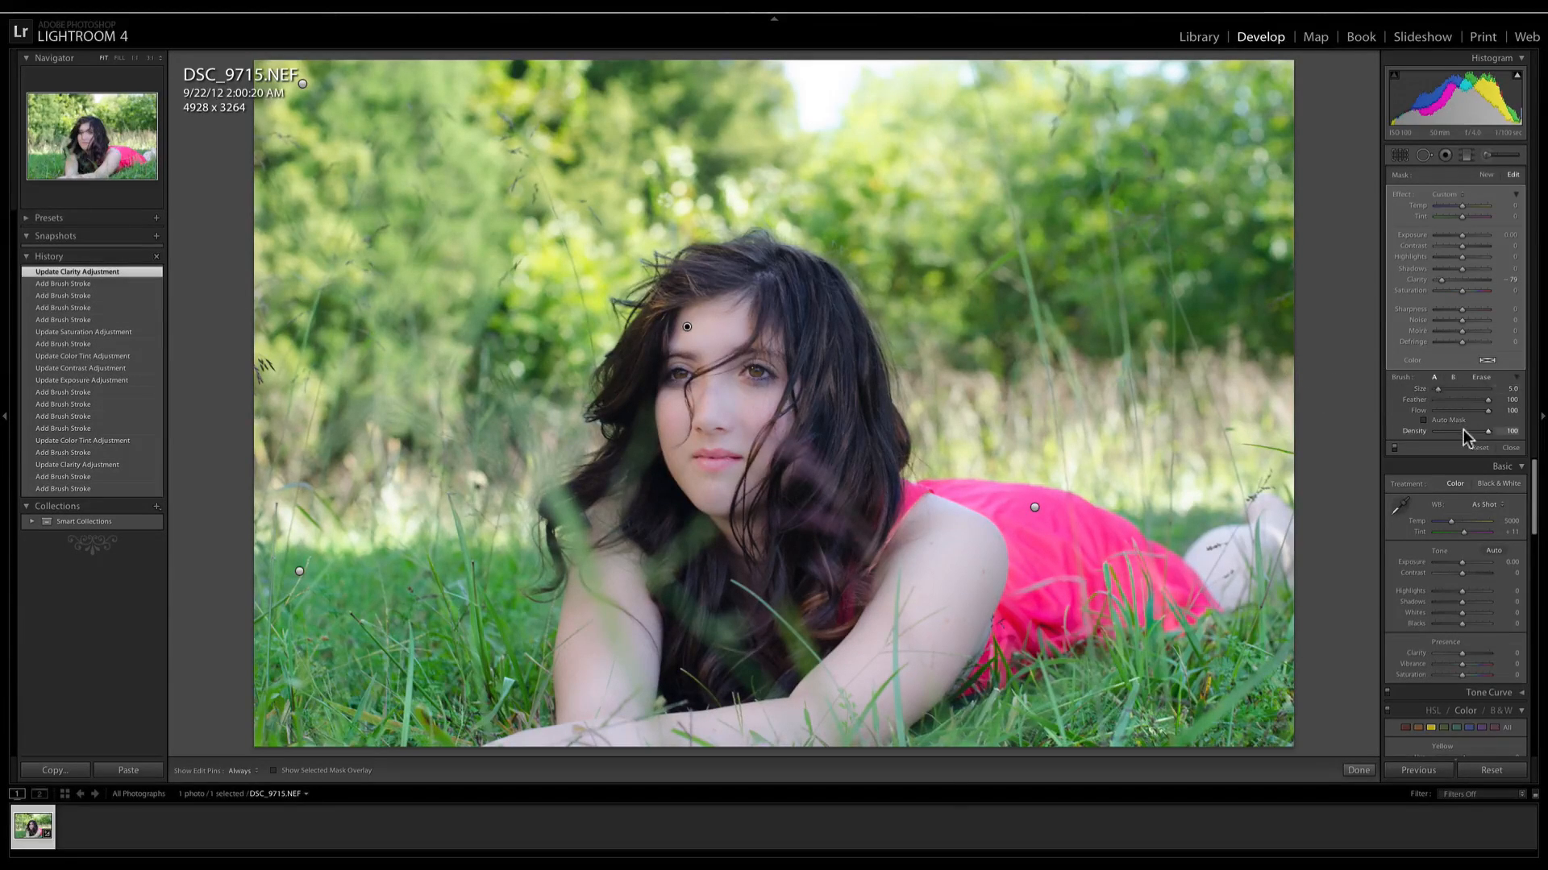
Close the brush and enable lens profile corrections with a Custom setup and Nikon as the lens make.
{"action": "left_click", "coordinate": [1435, 468]}
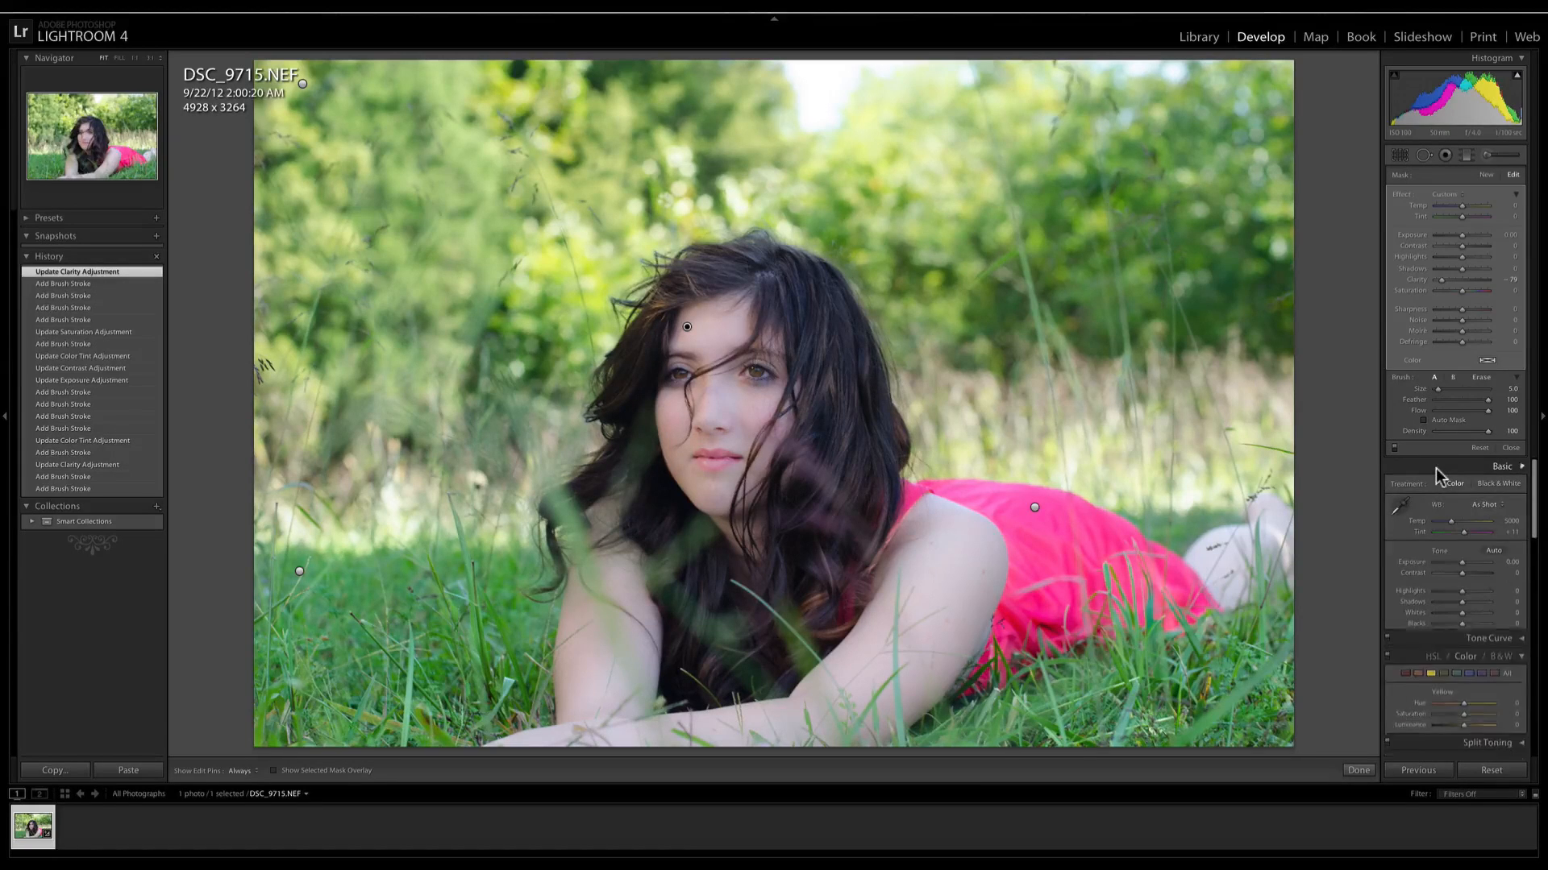
{"action": "scroll", "coordinate": [1441, 477], "scroll_direction": "down", "scroll_amount": 8}
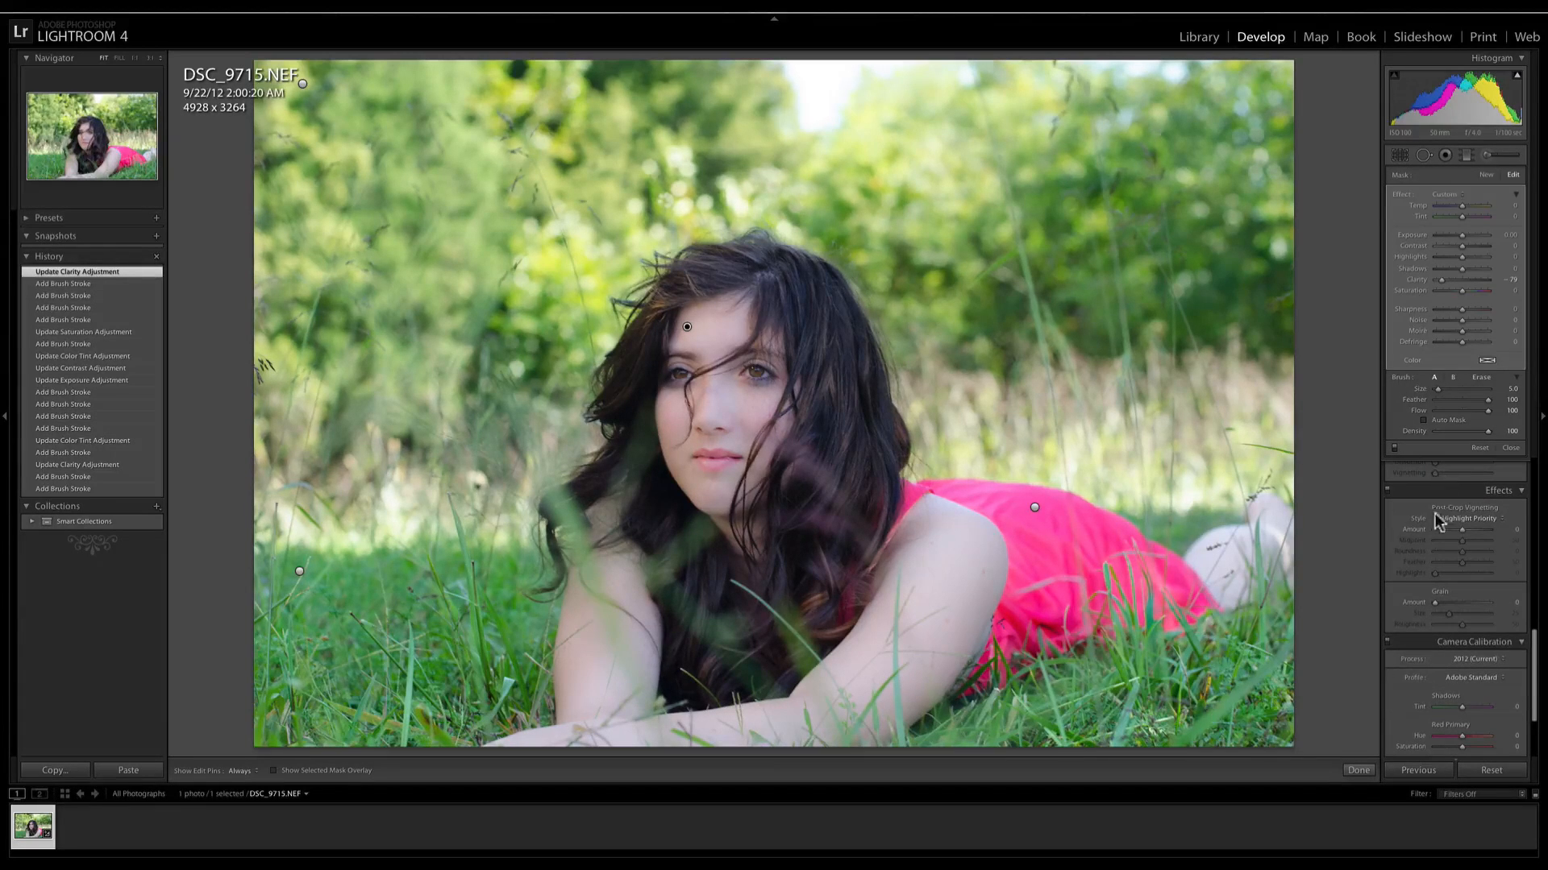
{"action": "left_click", "coordinate": [1510, 155]}
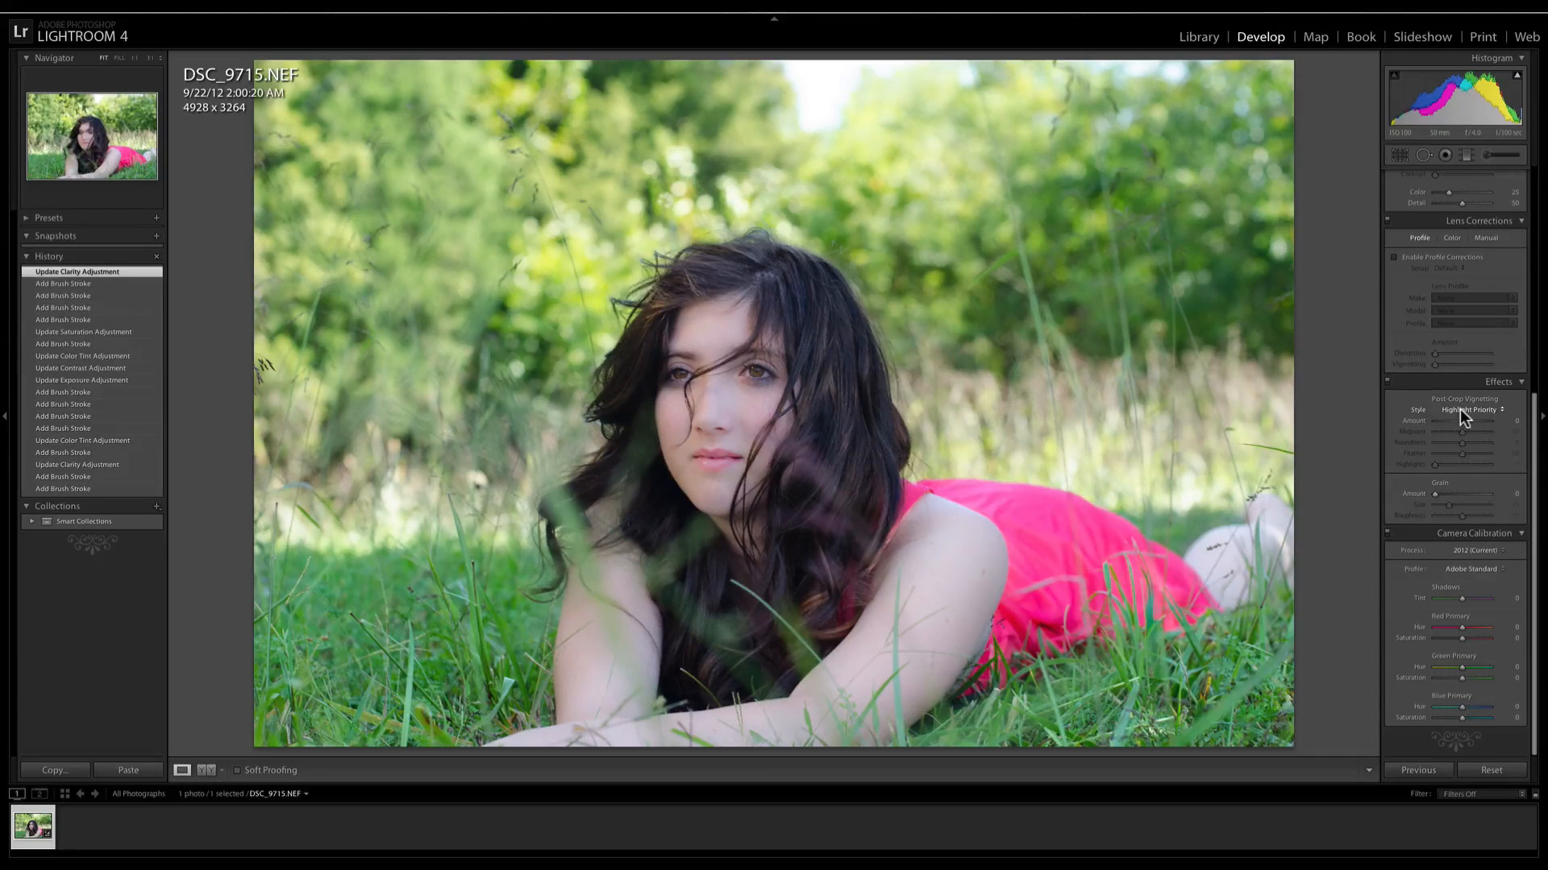
{"action": "left_click", "coordinate": [1392, 258]}
{"action": "left_click", "coordinate": [1447, 268]}
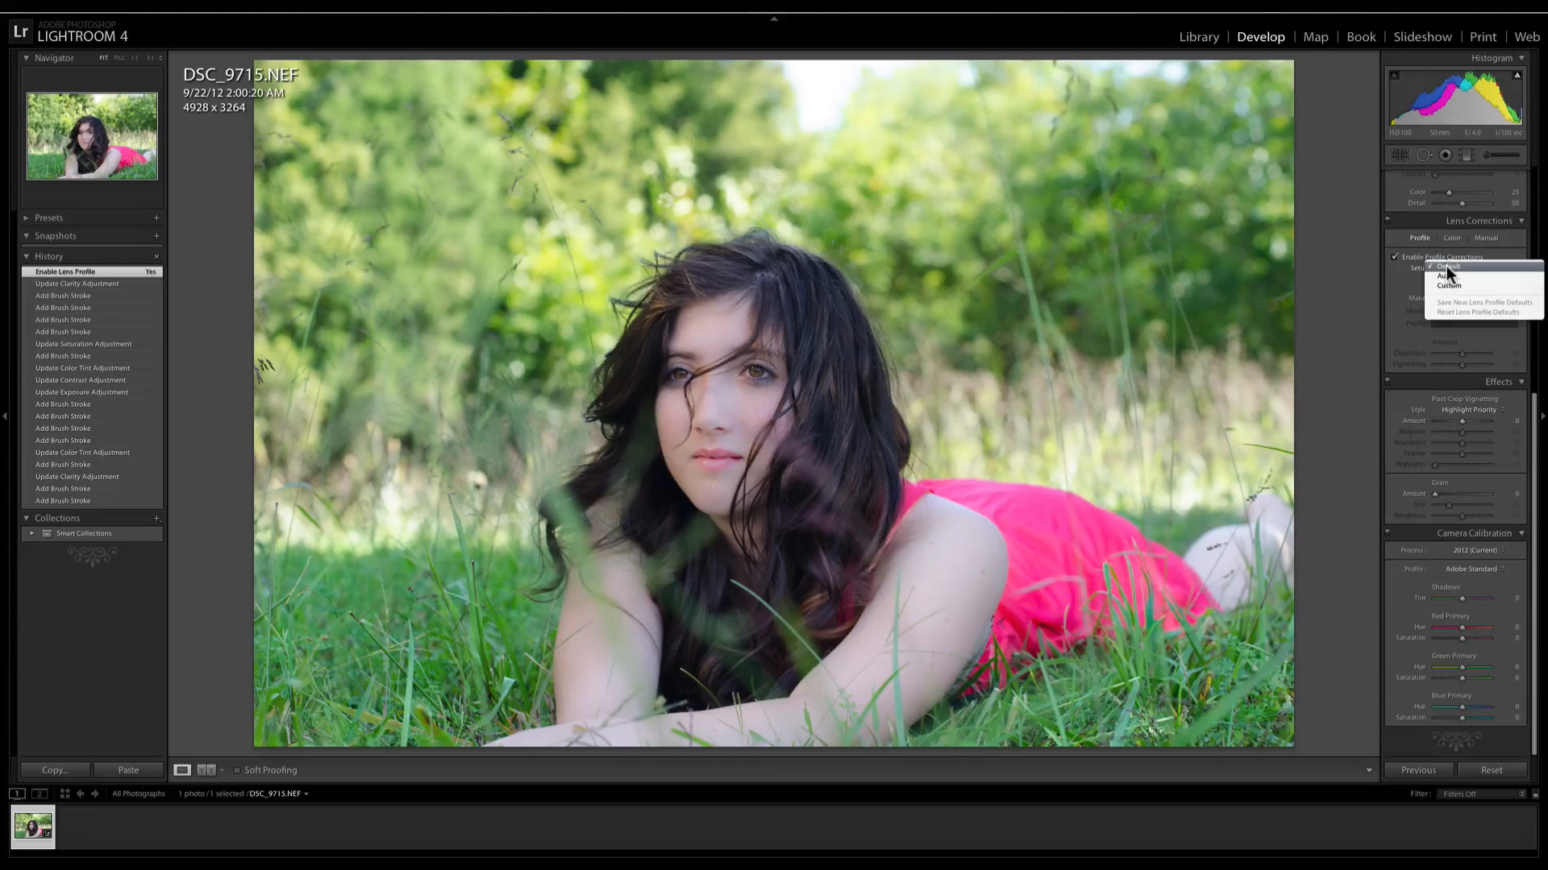
{"action": "left_click", "coordinate": [1445, 286]}
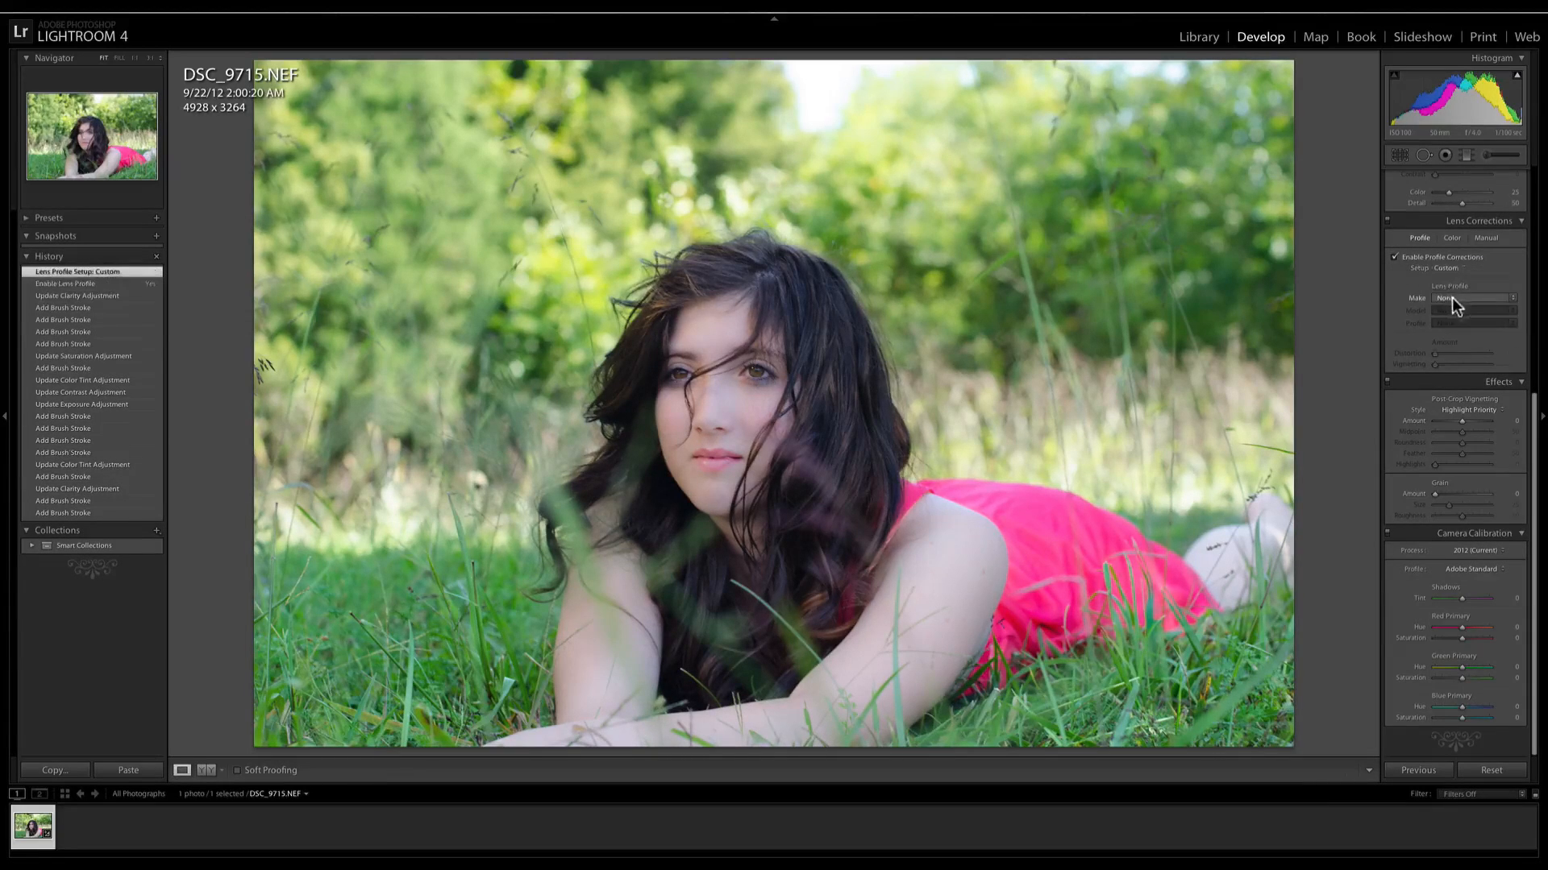
{"action": "left_click", "coordinate": [1453, 297]}
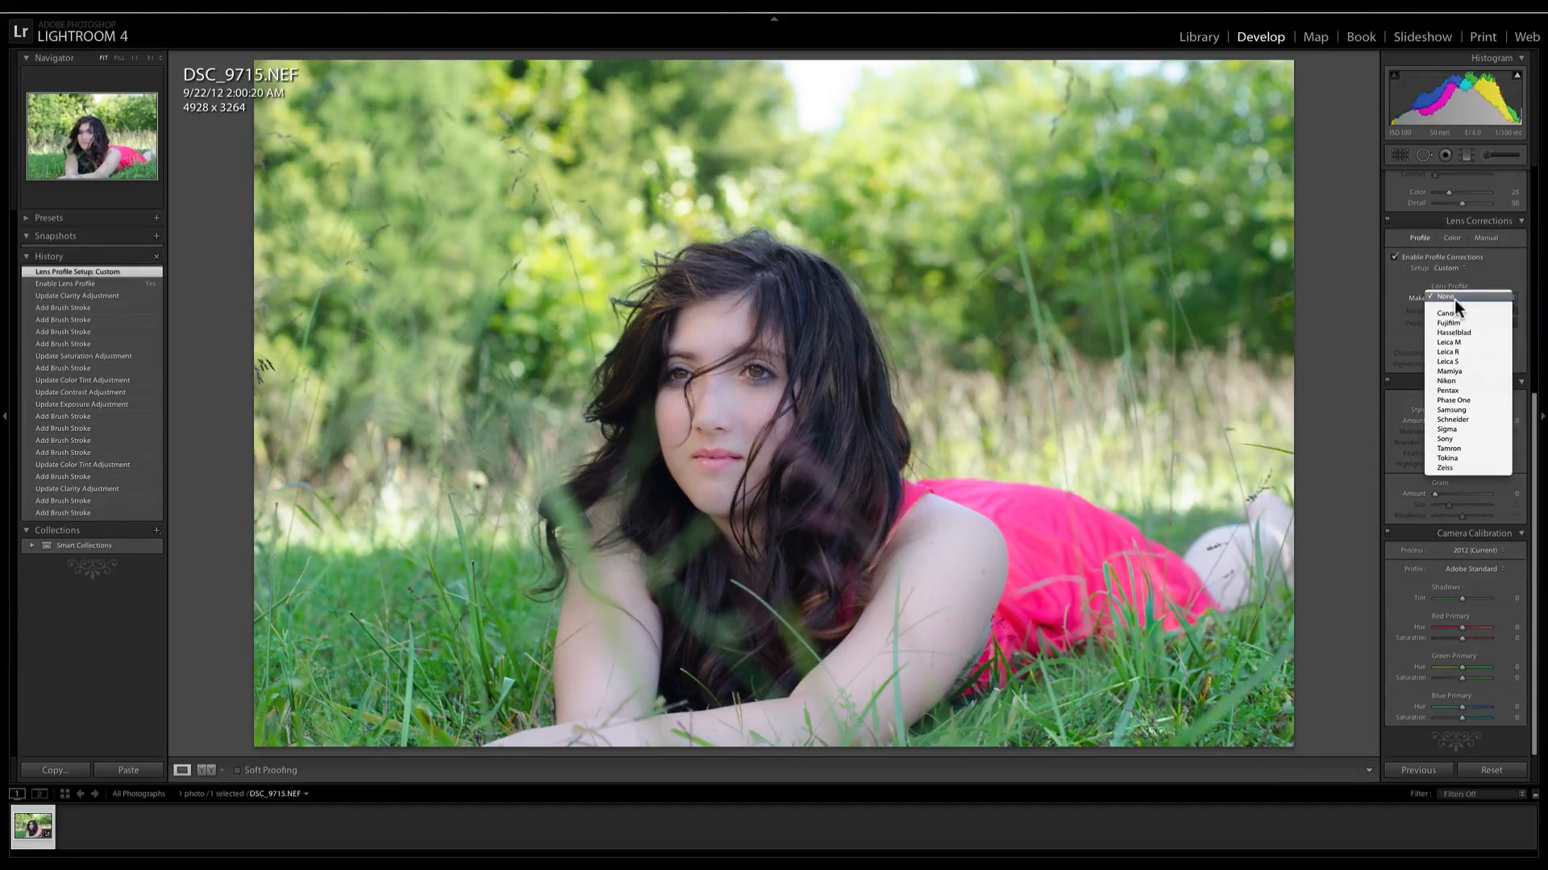
{"action": "left_click", "coordinate": [1447, 380]}
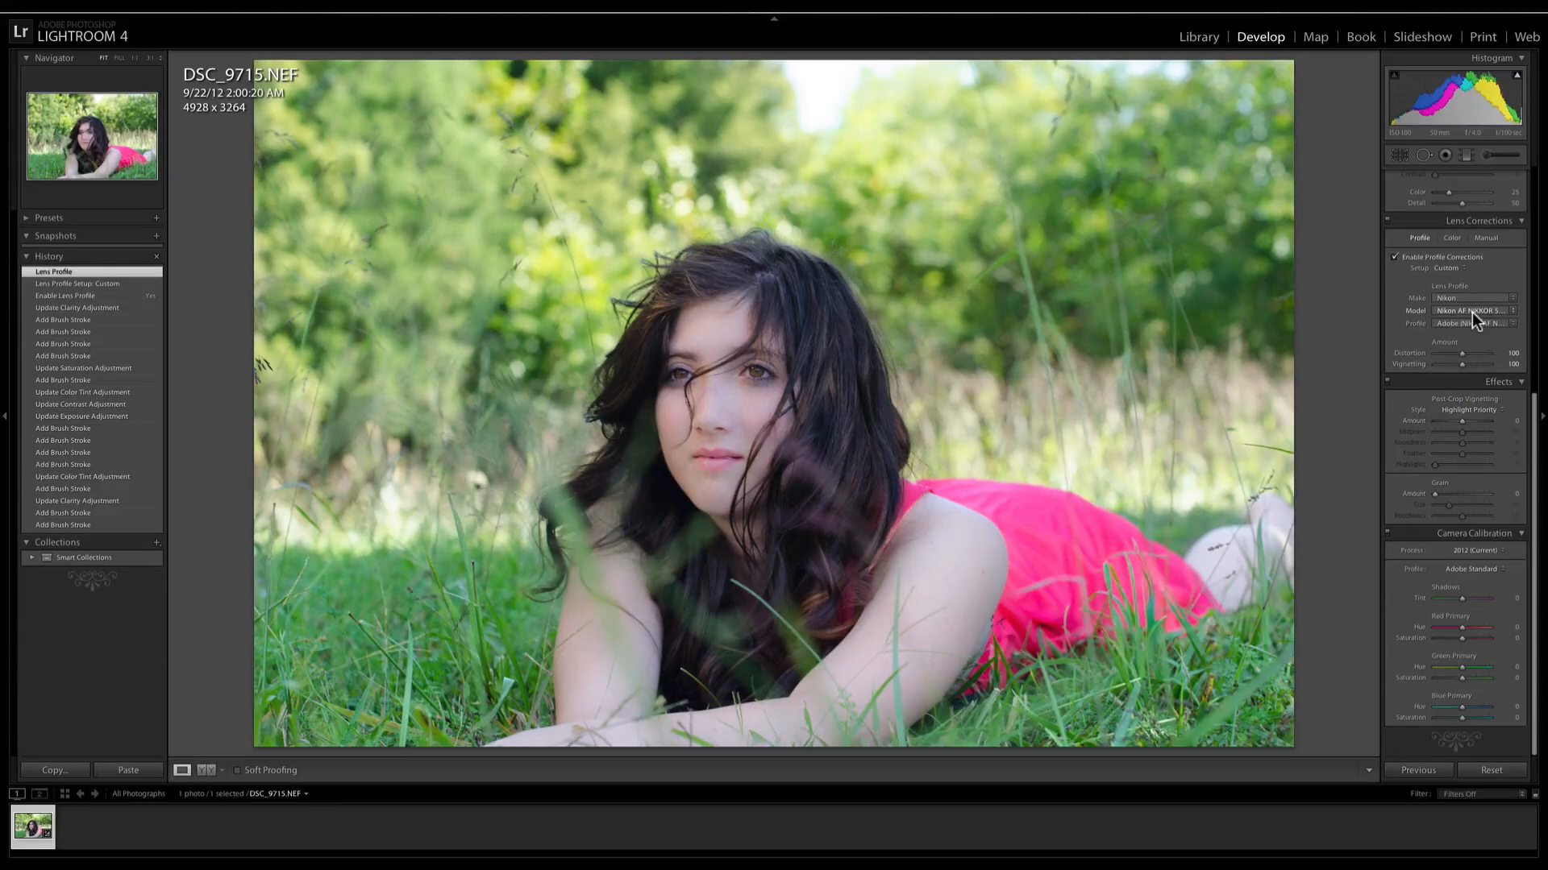
Check the lens model choices and switch the profile correction off and on to compare its effect.
{"action": "left_click", "coordinate": [1472, 313]}
{"action": "left_click", "coordinate": [1472, 313]}
{"action": "left_click", "coordinate": [1394, 257]}
{"action": "left_click", "coordinate": [1394, 257]}
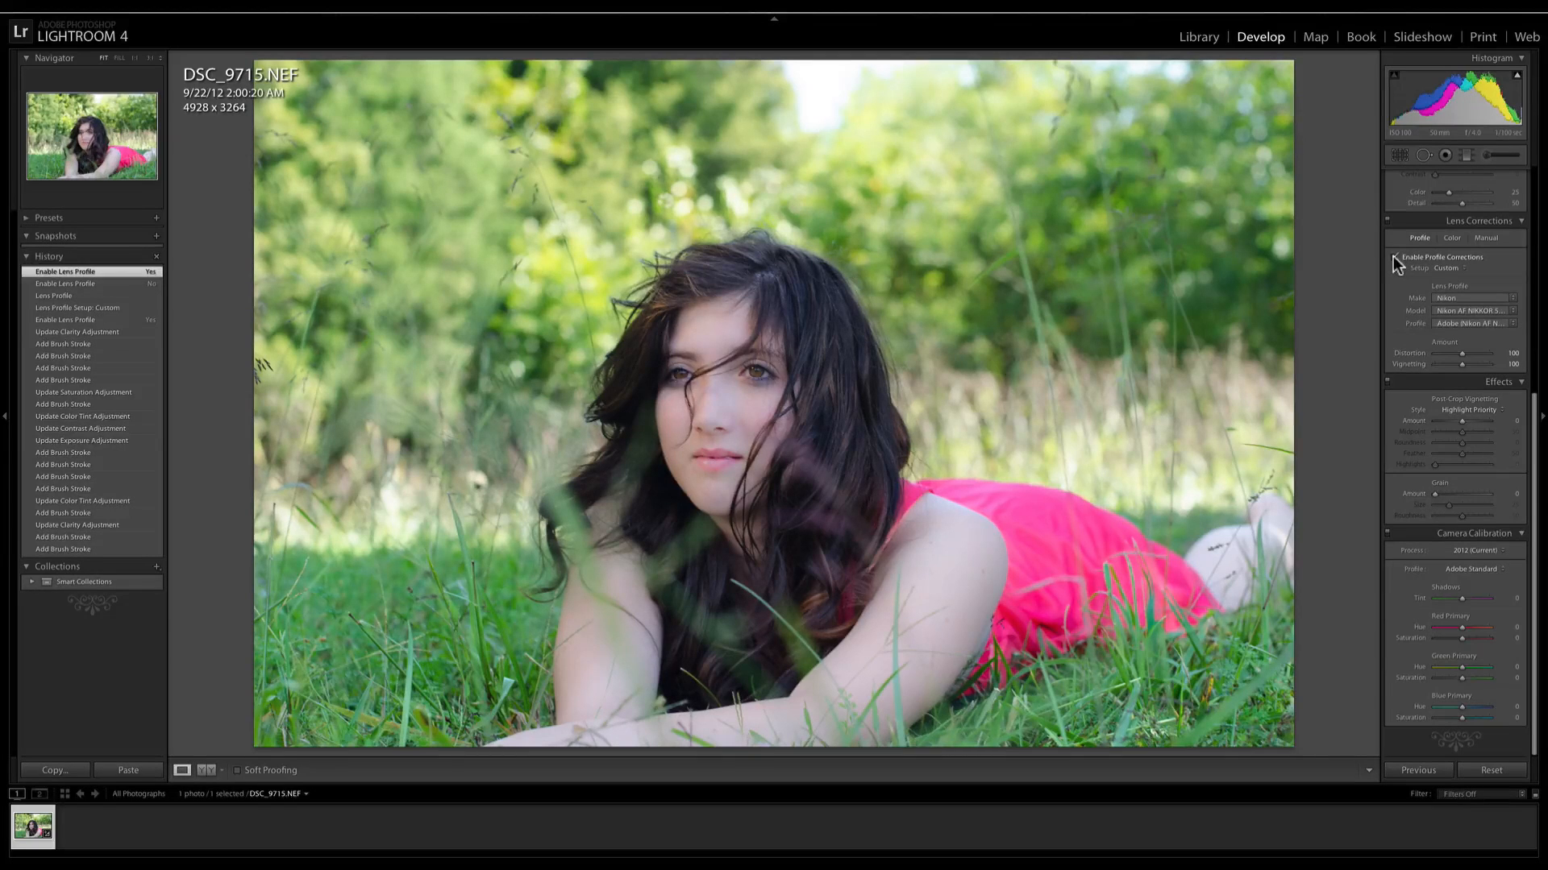
Apply a Highlight Priority post-crop vignette with an Amount of -21.
{"action": "left_click", "coordinate": [1483, 408]}
{"action": "left_click", "coordinate": [1482, 410]}
{"action": "left_click_drag", "start_coordinate": [1460, 423], "coordinate": [1454, 421]}
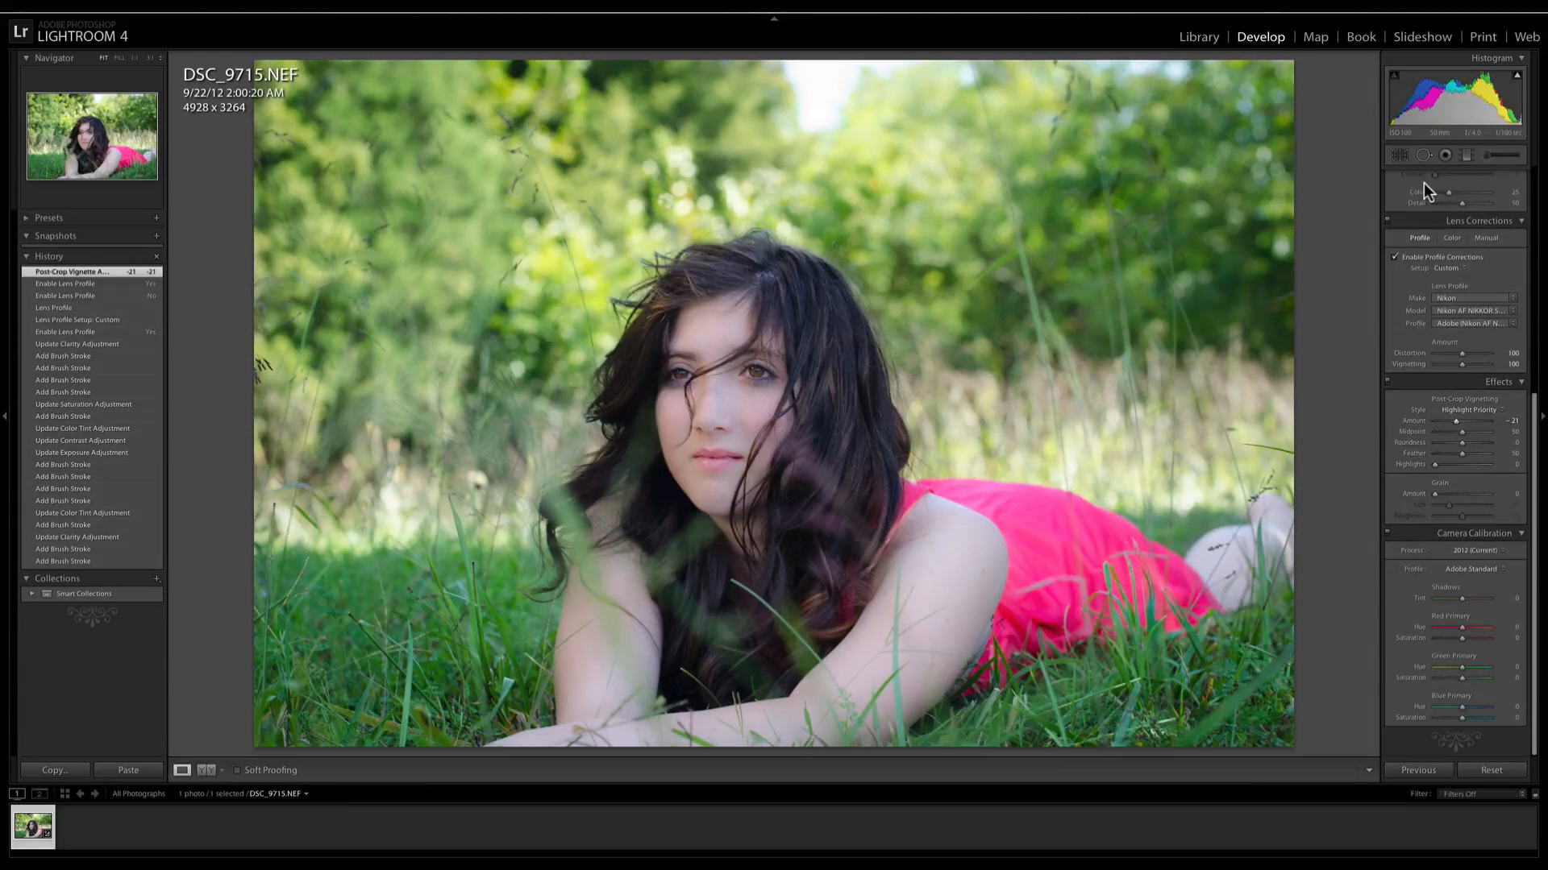
Brighten both eyes using a new Adjustment Brush mask with reset effects, raised Exposure and size 2.0, and close the brush.
{"action": "scroll", "coordinate": [1424, 182], "scroll_direction": "up", "scroll_amount": 4}
{"action": "left_click", "coordinate": [1495, 153]}
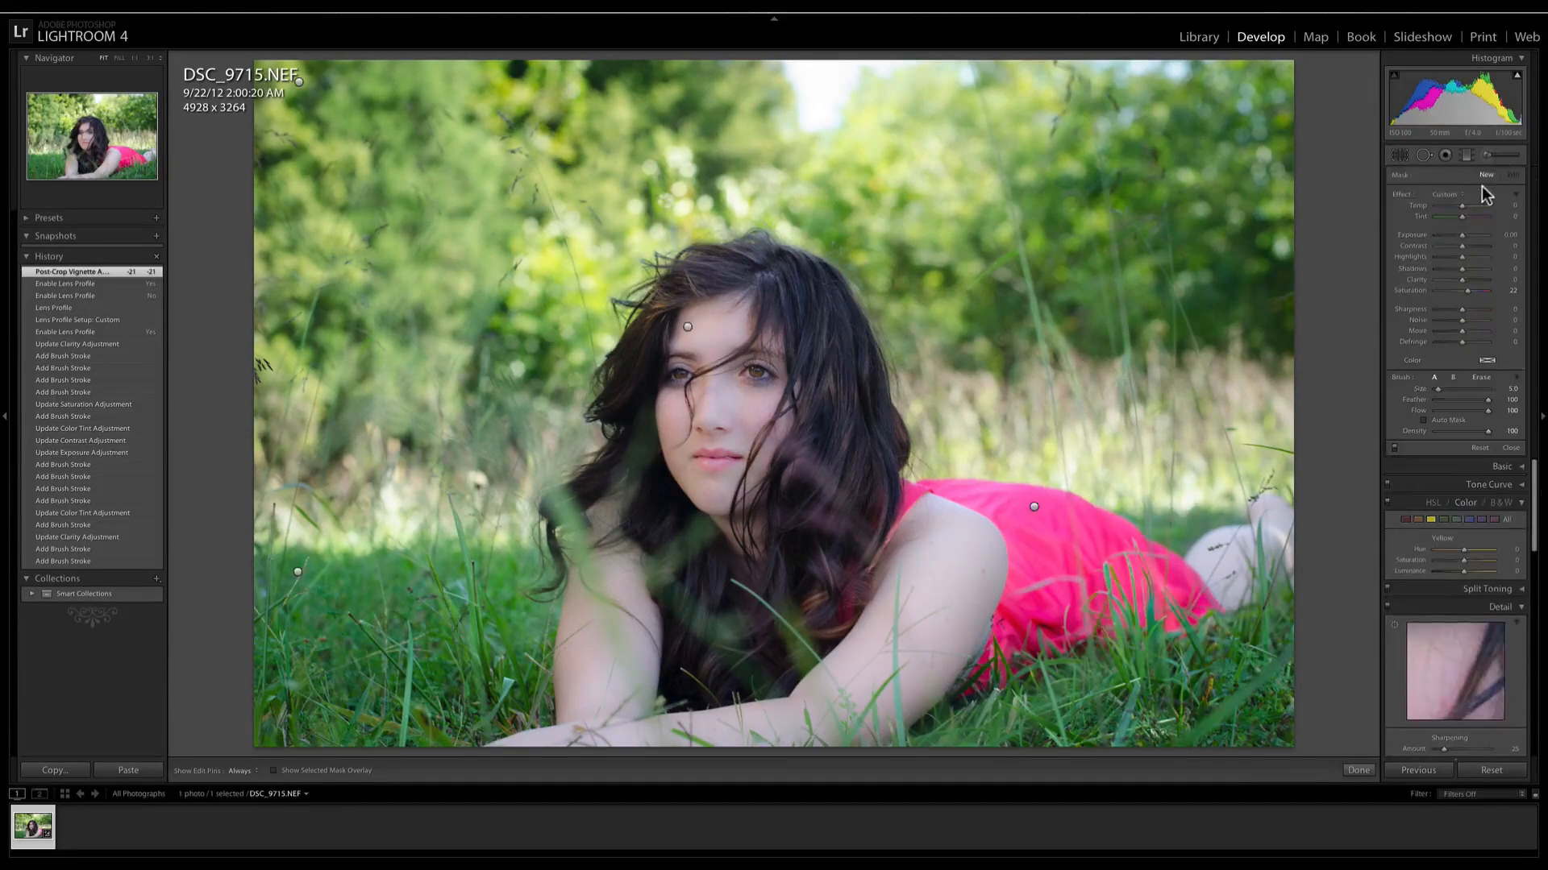
{"action": "left_click", "coordinate": [1400, 198], "text": "alt"}
{"action": "scroll", "coordinate": [761, 379], "scroll_direction": "up", "scroll_amount": 5}
{"action": "left_click", "coordinate": [754, 372]}
{"action": "left_click", "coordinate": [682, 375]}
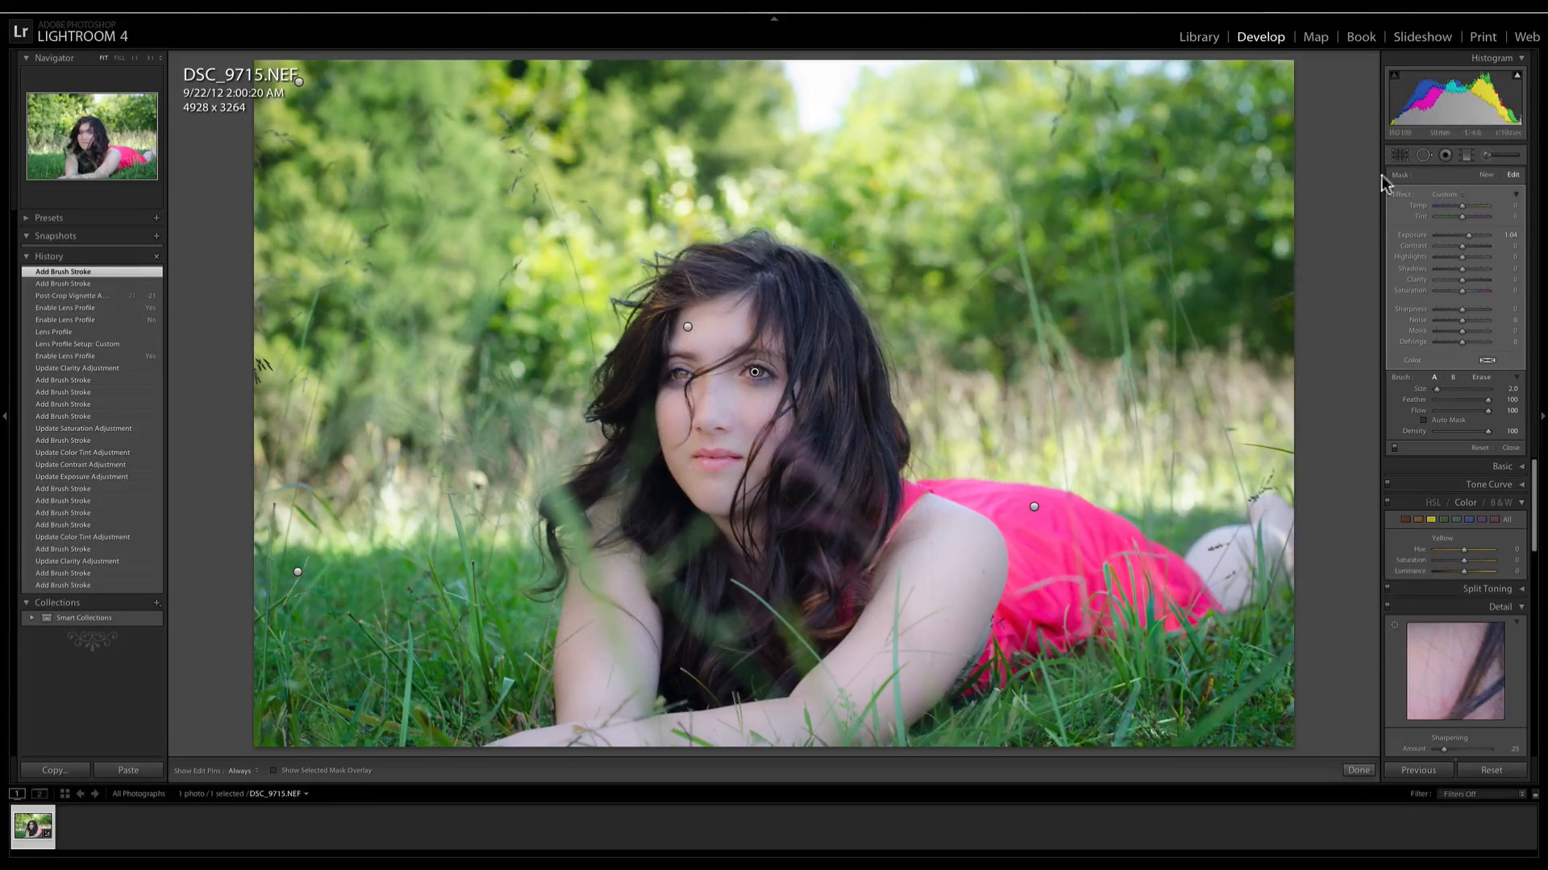
{"action": "left_click", "coordinate": [1500, 152]}
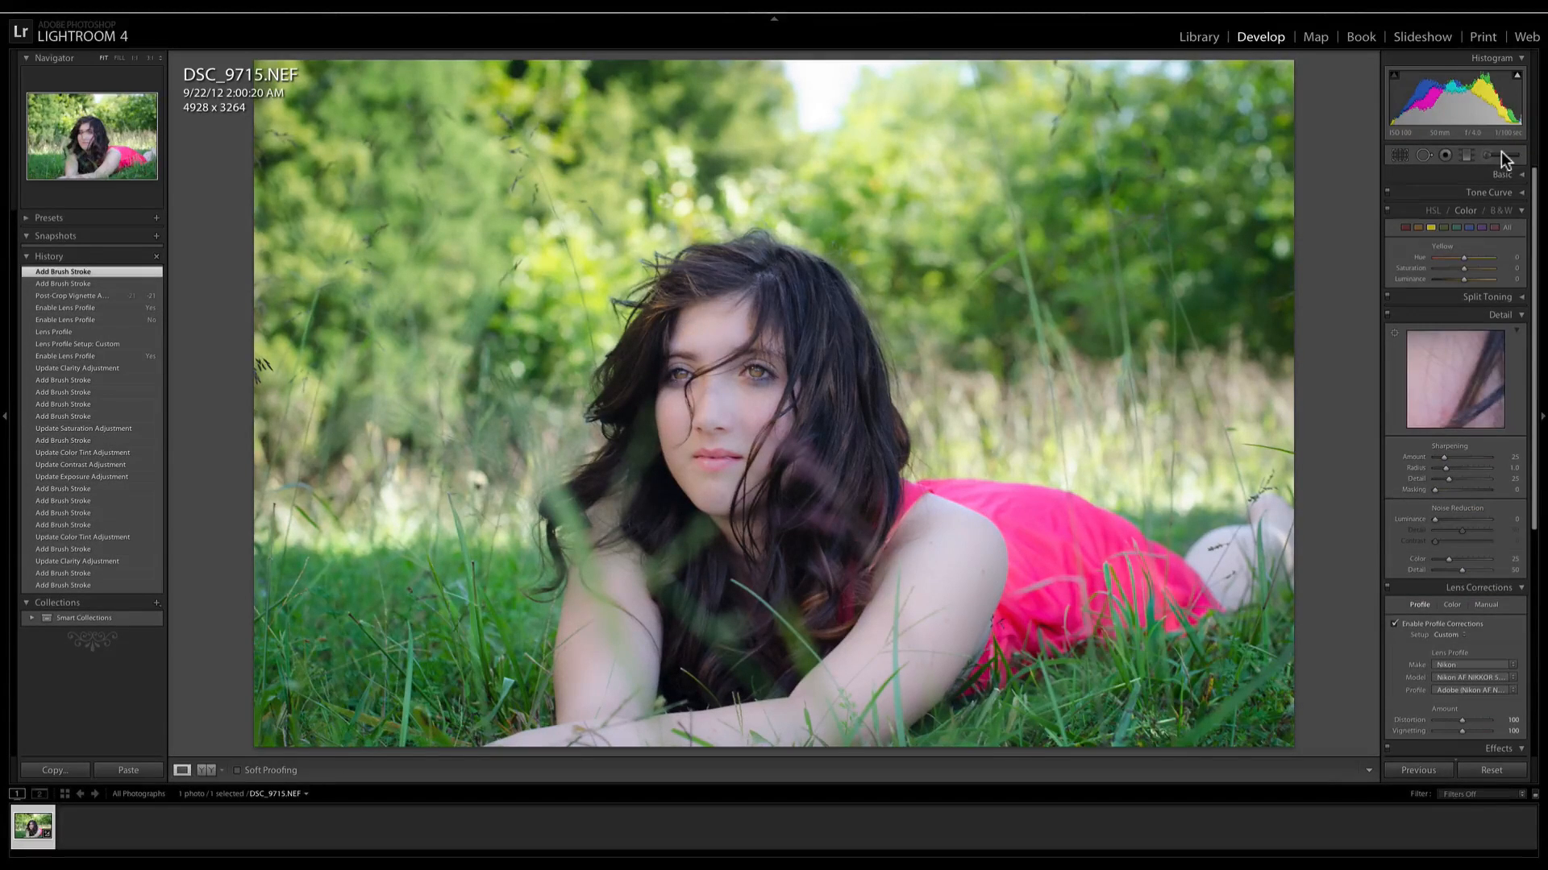
Try an Exposure of 0.45 and a higher Sharpness for a new brush mask, and close the brush without painting.
{"action": "left_click", "coordinate": [1501, 152]}
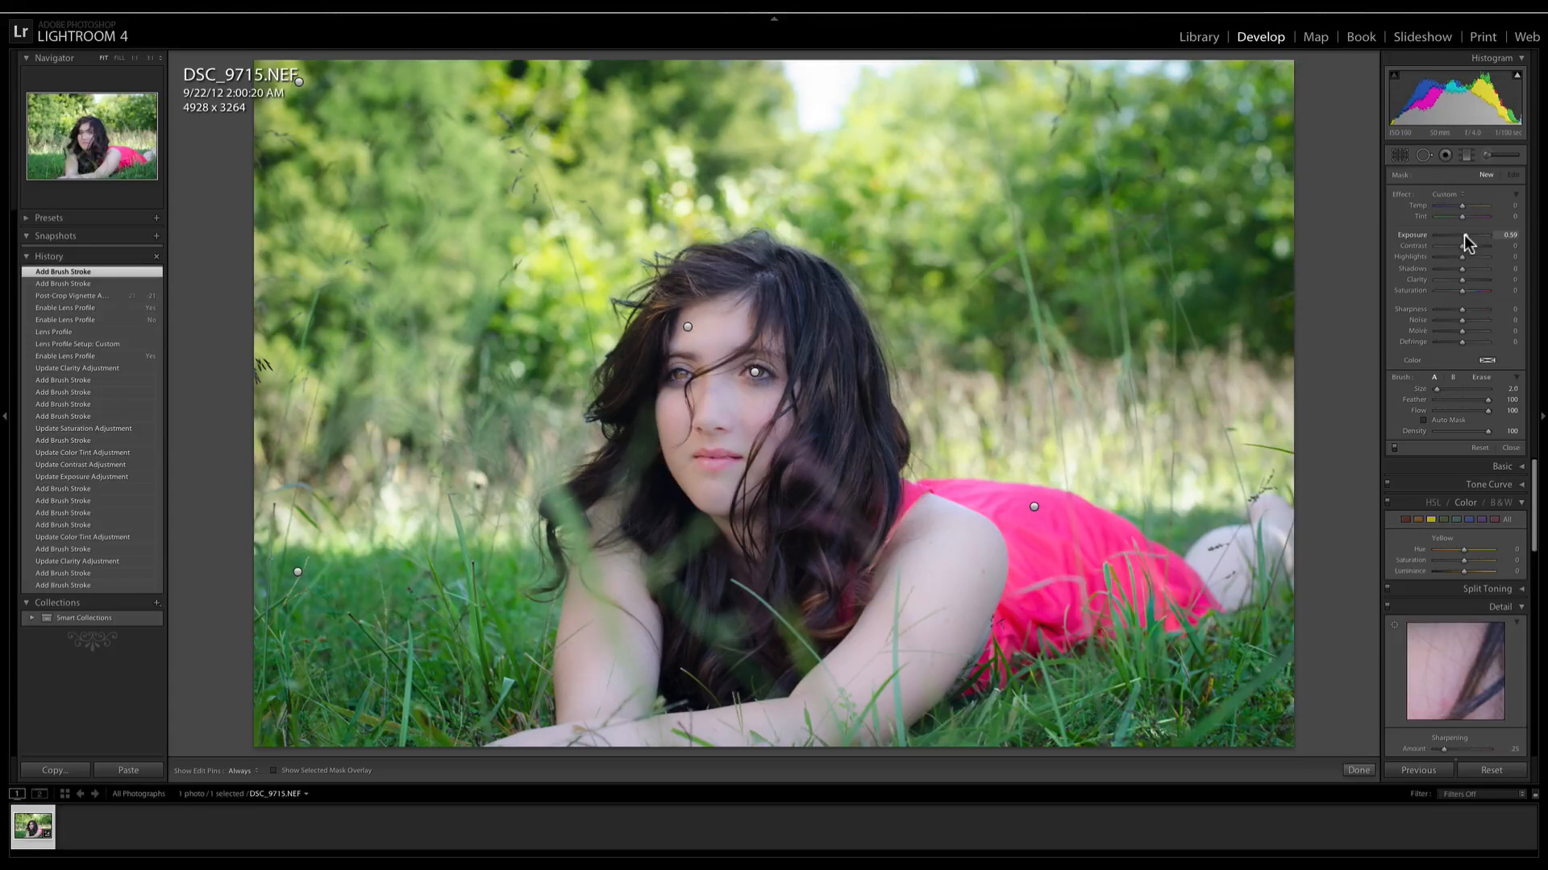
{"action": "left_click_drag", "start_coordinate": [1464, 234], "coordinate": [1463, 233]}
{"action": "left_click", "coordinate": [1501, 150]}
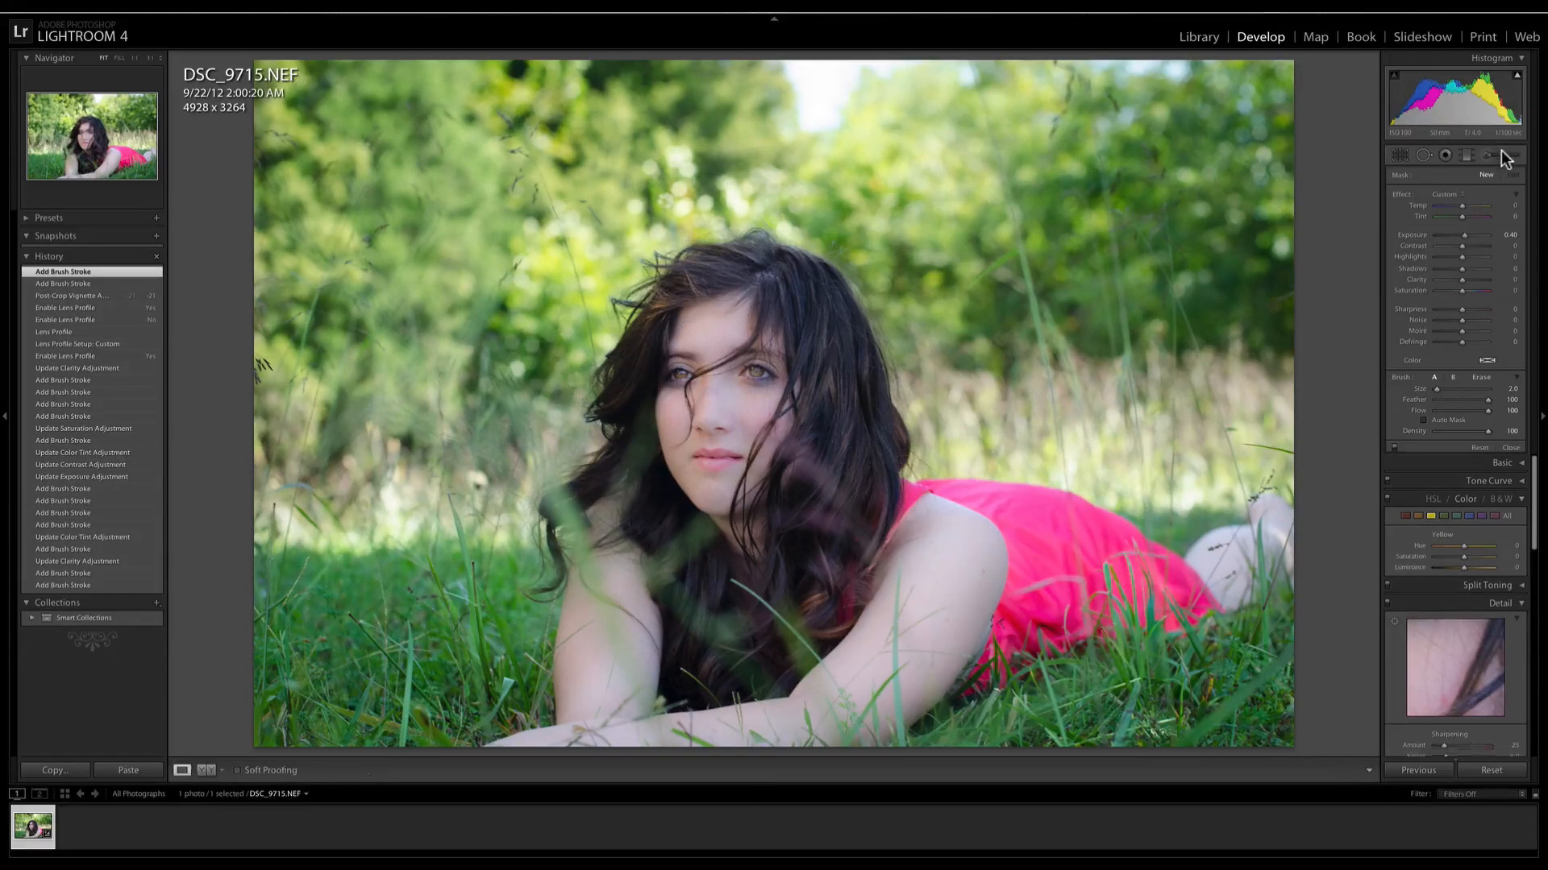
{"action": "left_click", "coordinate": [1503, 153]}
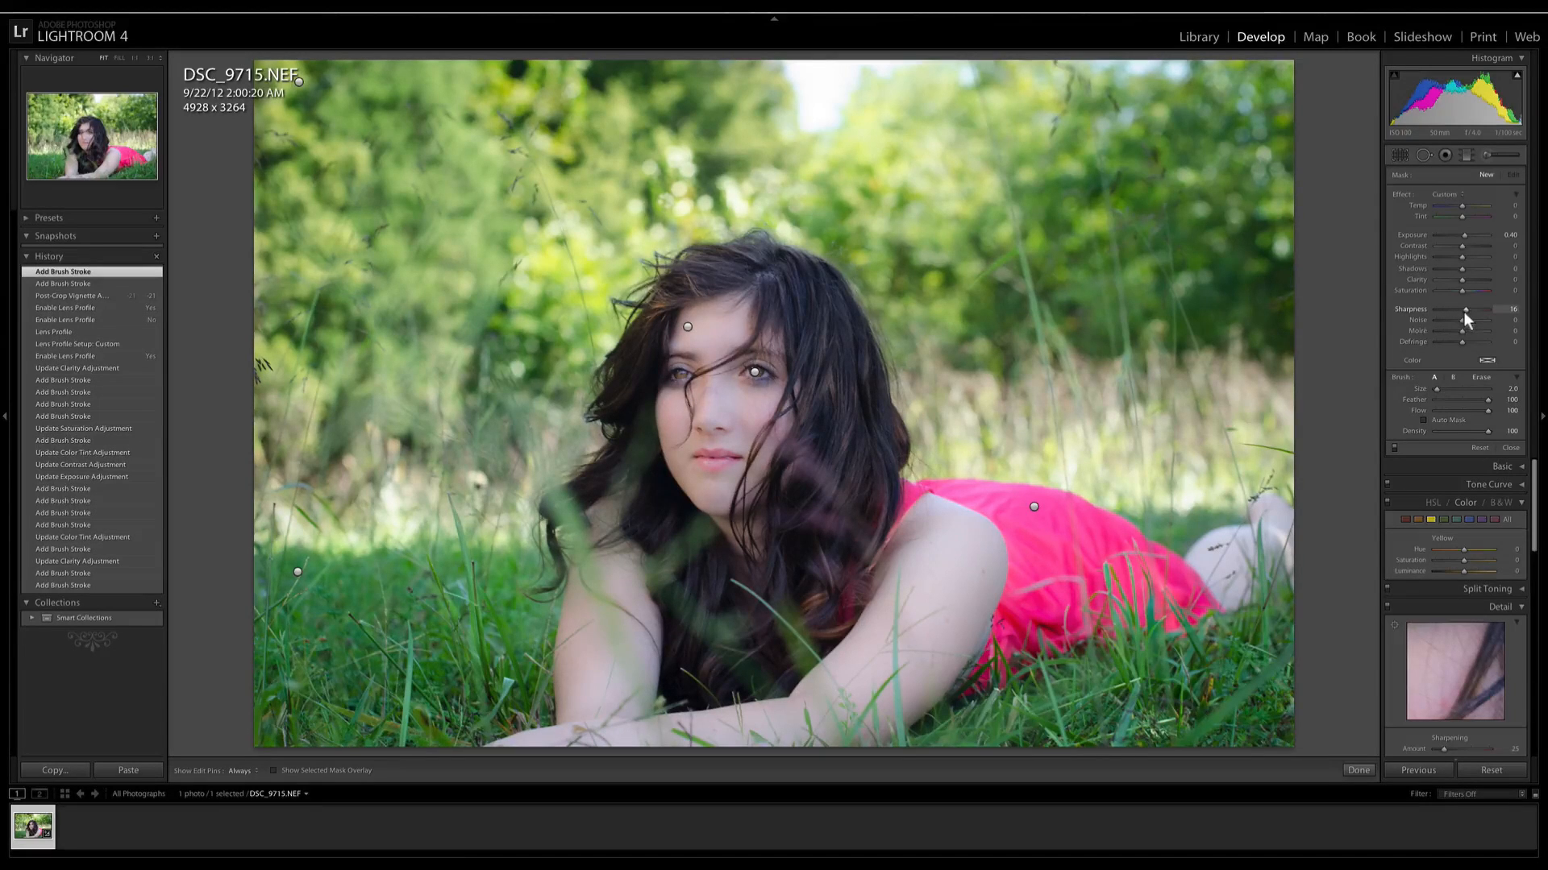
{"action": "left_click", "coordinate": [1493, 157]}
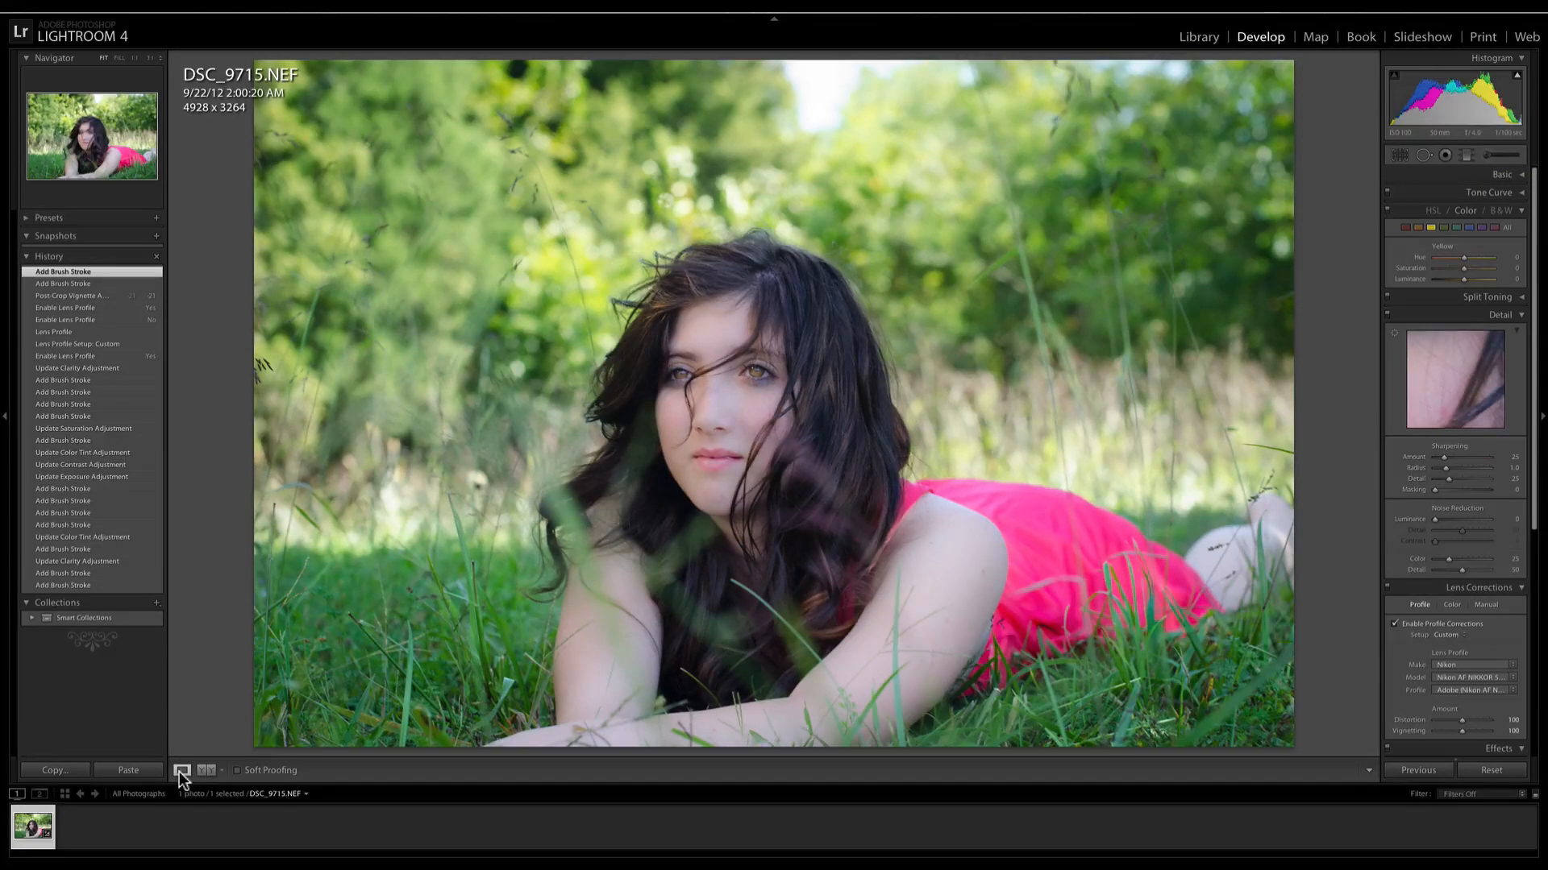
Show the before and after versions of the portrait side by side.
{"action": "left_click", "coordinate": [208, 771]}
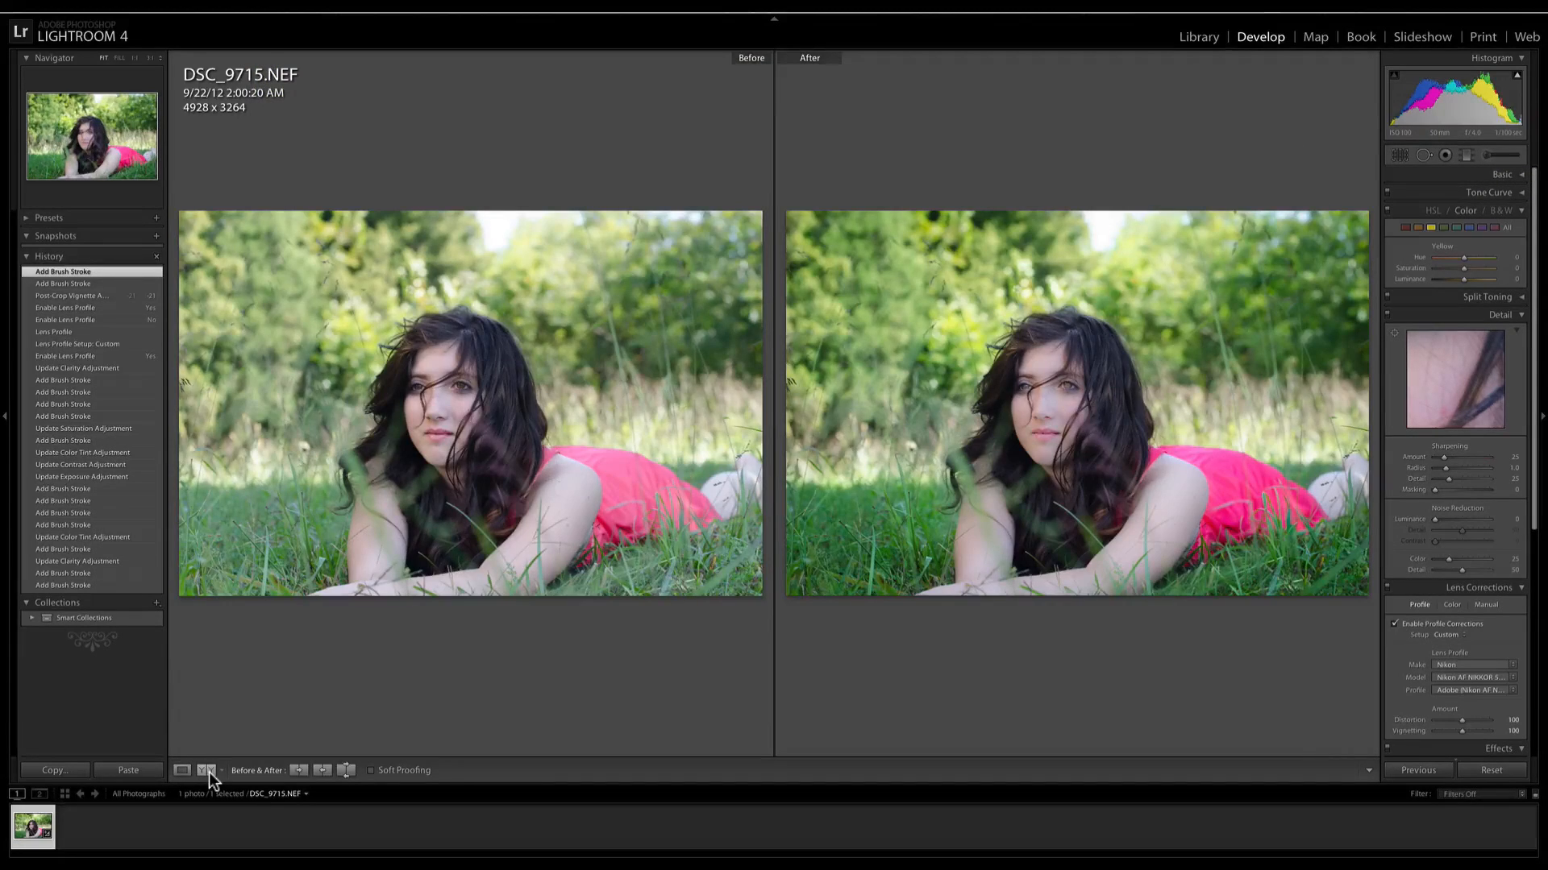